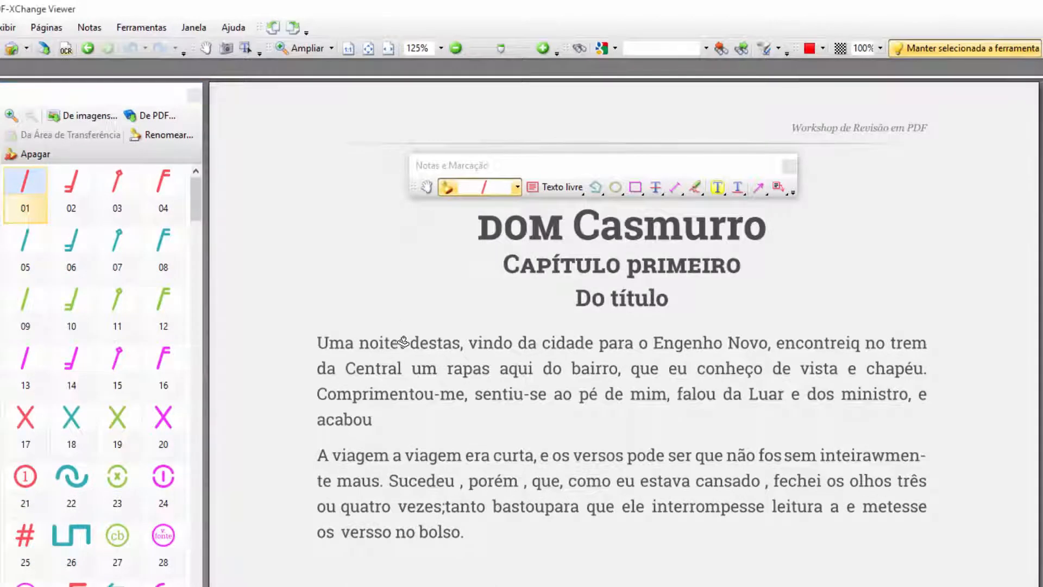
# Mark the extra "t" in "noitet" with red slash stamp 01, and repeat it in the left margin with red X stamp 17 beside it
pyautogui.click(403, 341)
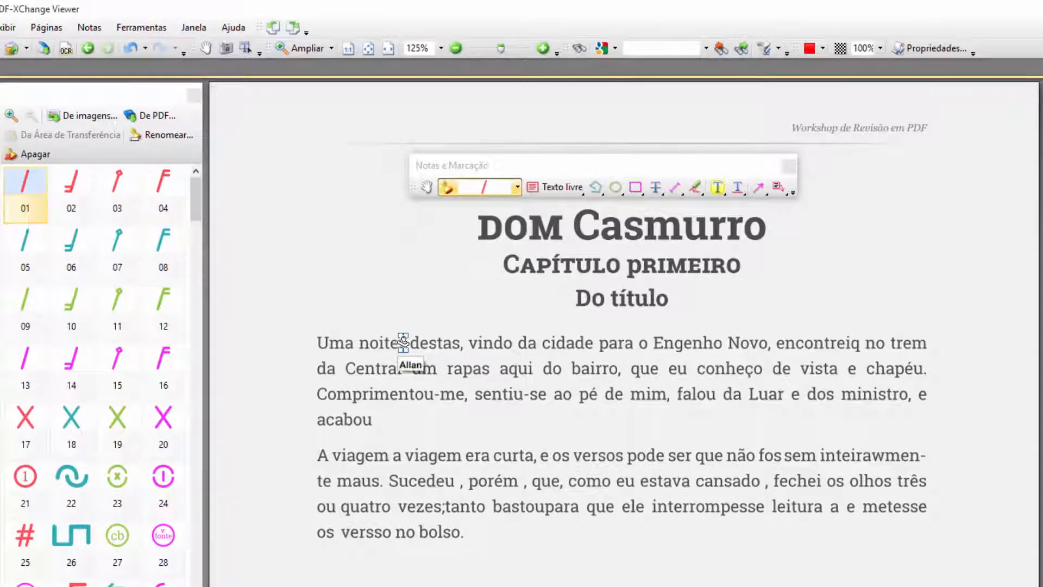
pyautogui.click(280, 340)
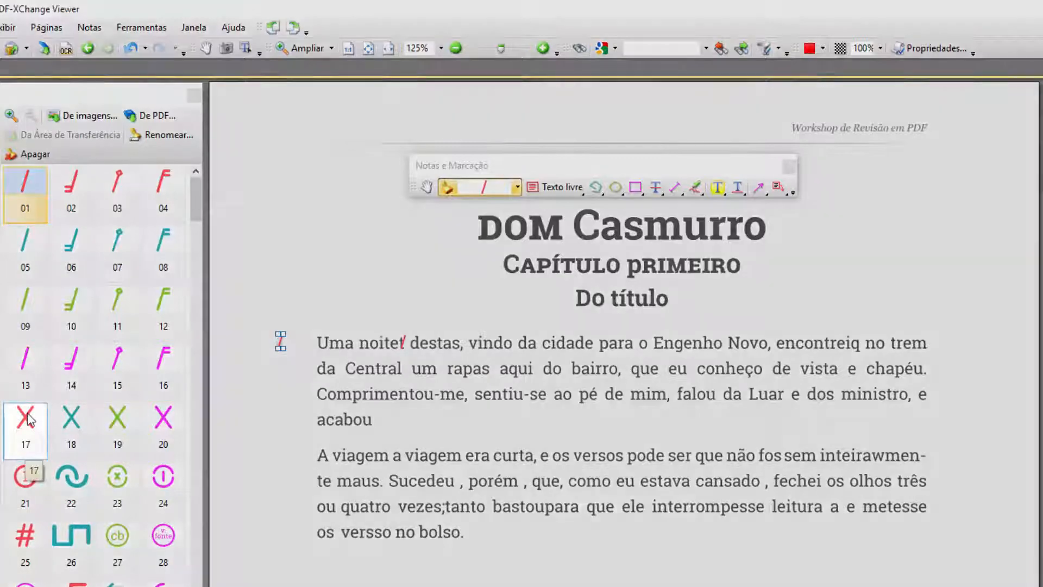
pyautogui.click(28, 420)
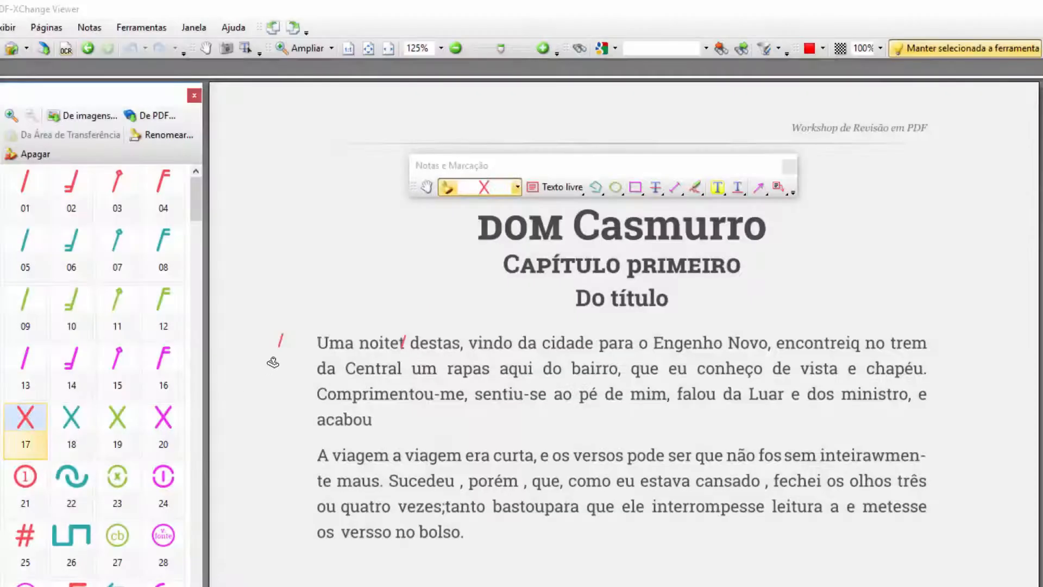
pyautogui.click(292, 341)
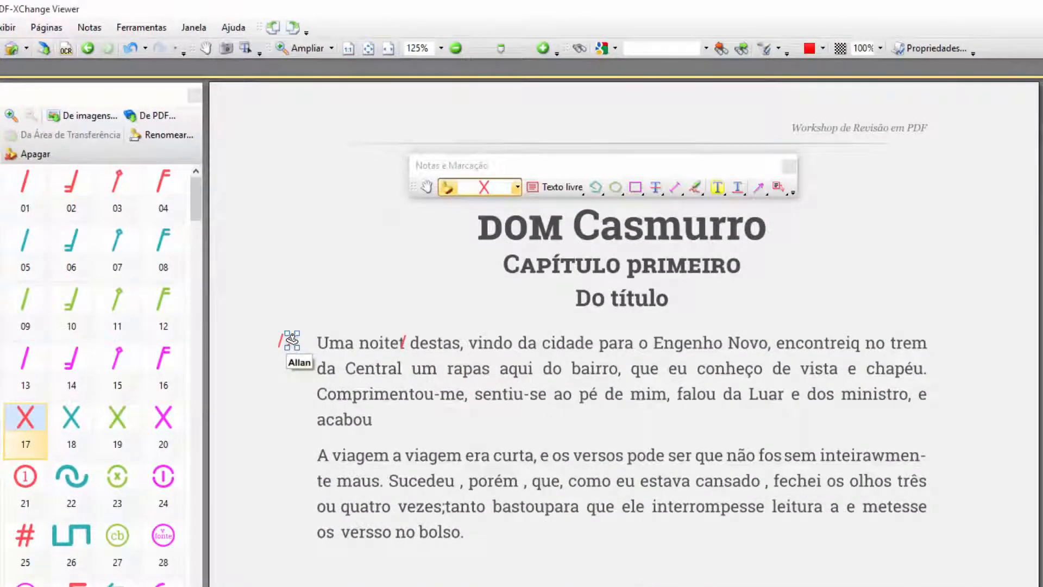
# Mark the extra "q" in "encontreiq" with red stamp 02, and repeat it in the right margin with red X stamp 17 beside it
pyautogui.click(77, 191)
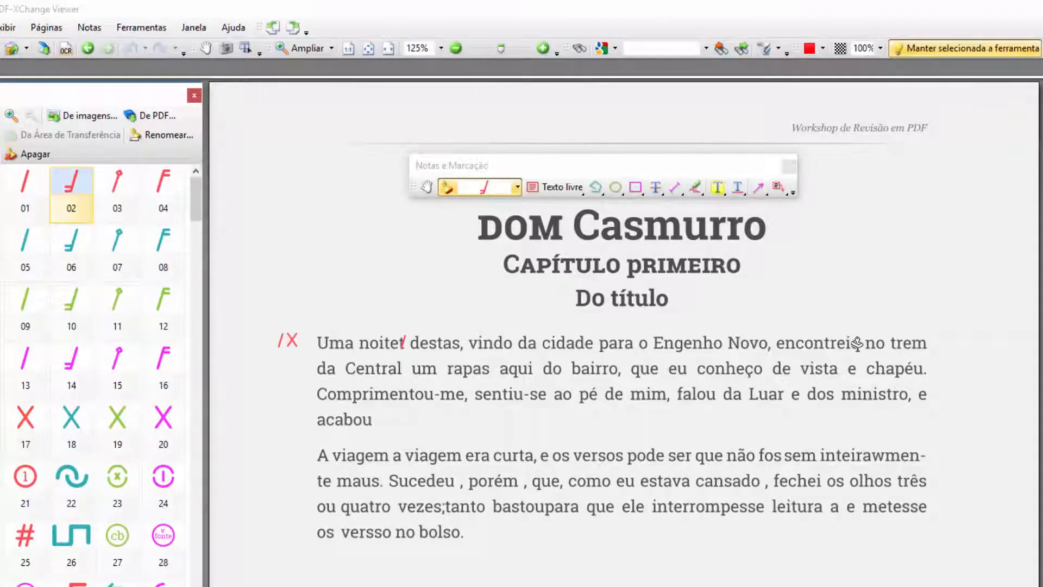
pyautogui.click(857, 343)
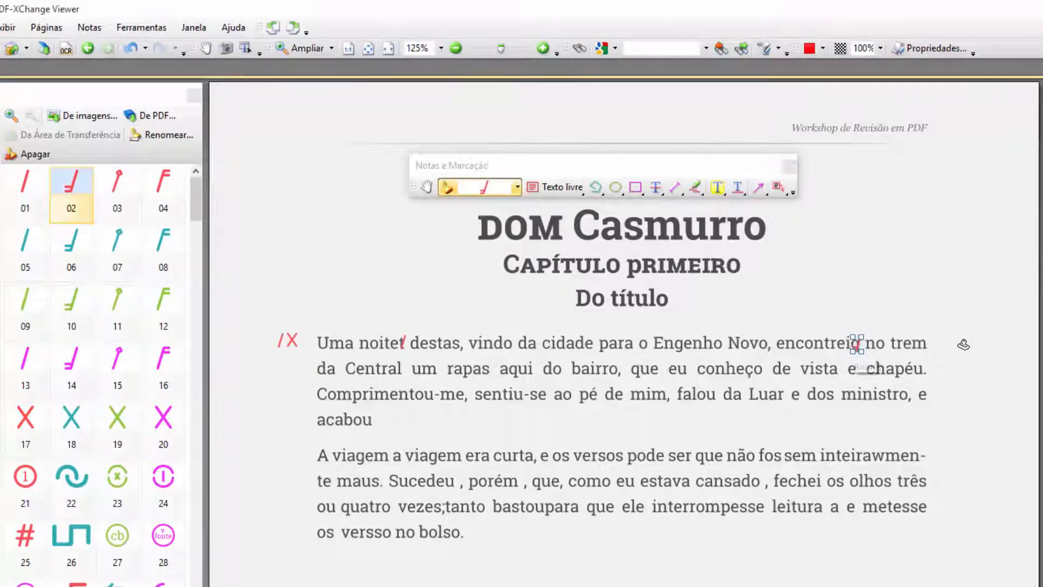
pyautogui.click(963, 344)
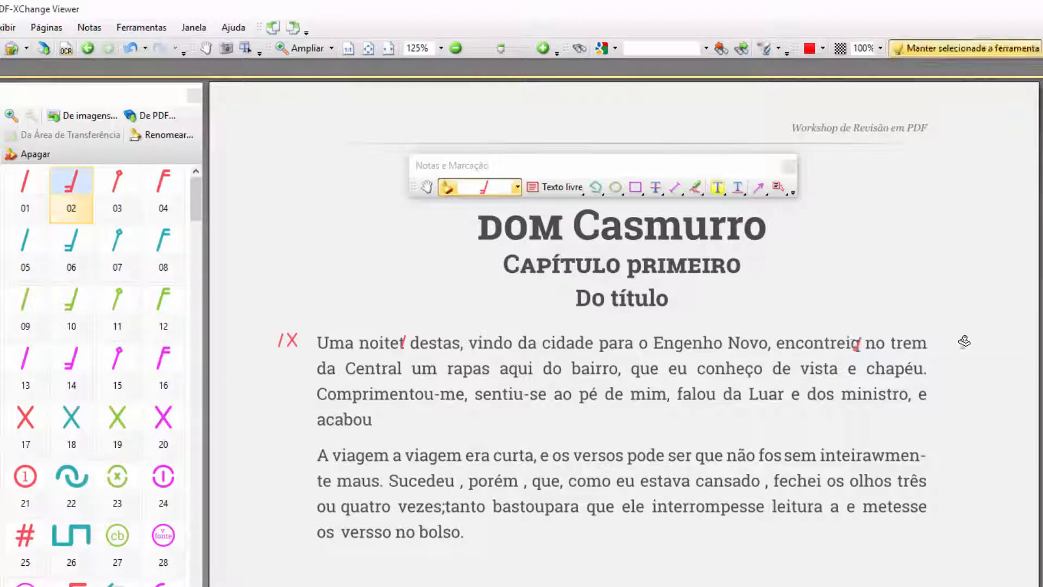
pyautogui.click(38, 426)
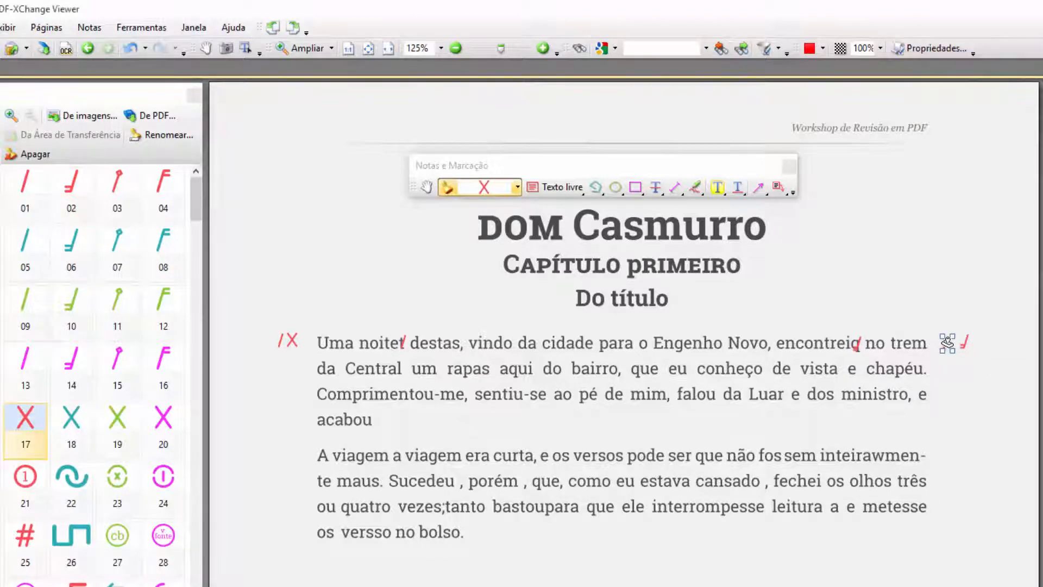
pyautogui.click(947, 343)
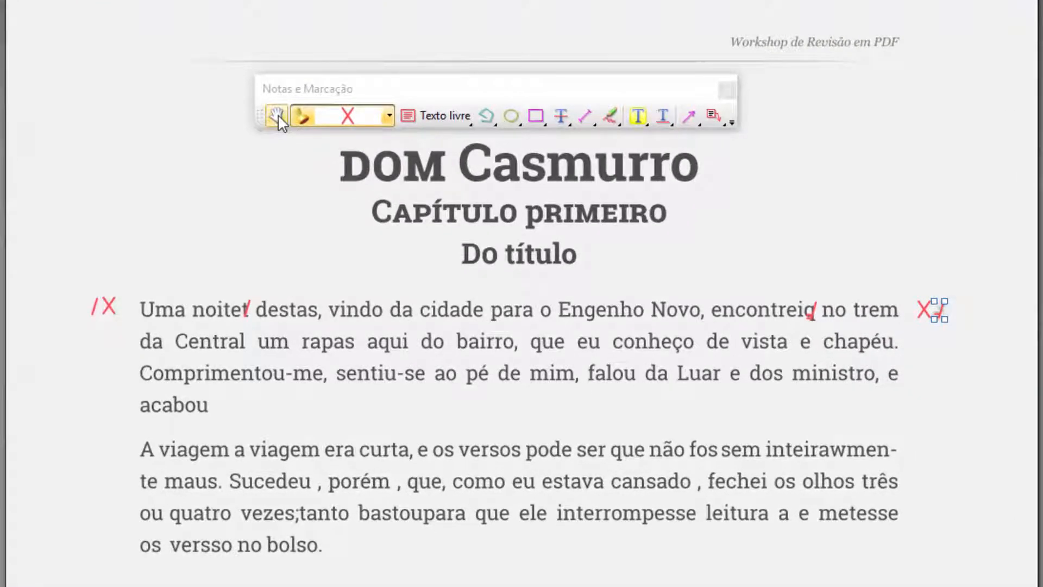
pyautogui.click(419, 184)
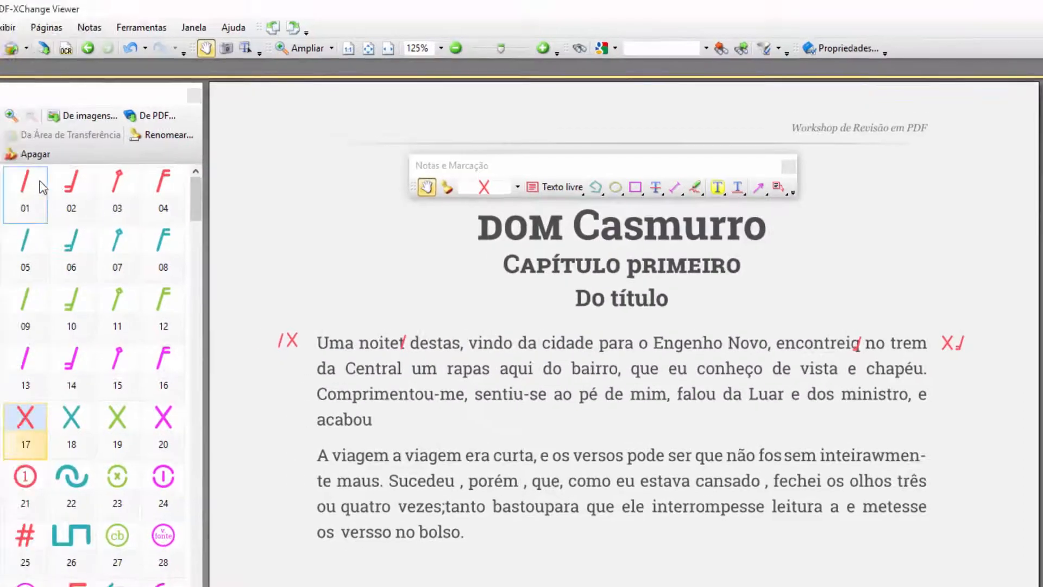
# Mark the "s" in "rapas" with red slash stamp 01, repeat it in the left margin, and add the red free-text correction "z"
pyautogui.click(41, 188)
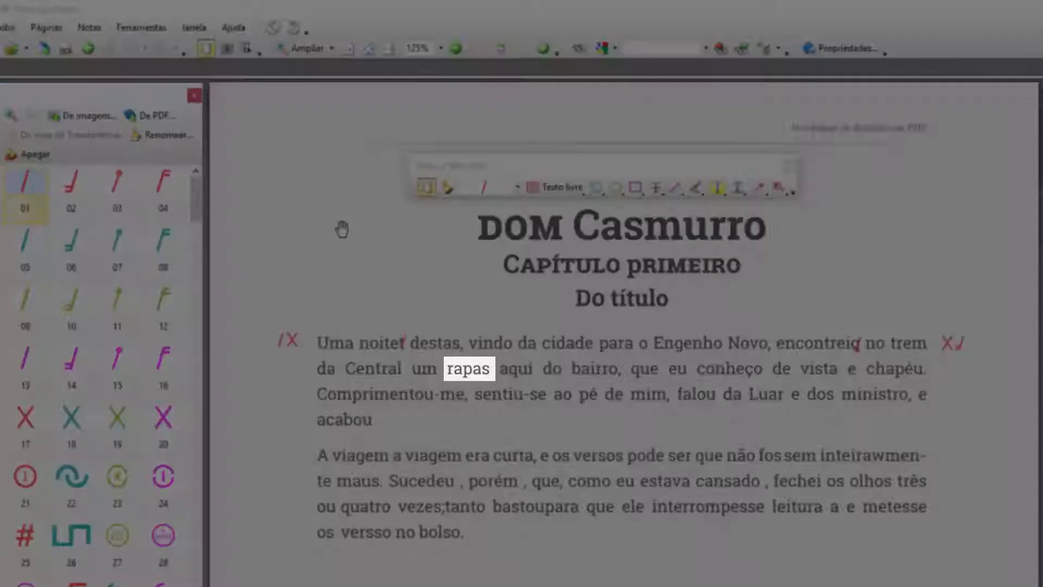
pyautogui.click(478, 190)
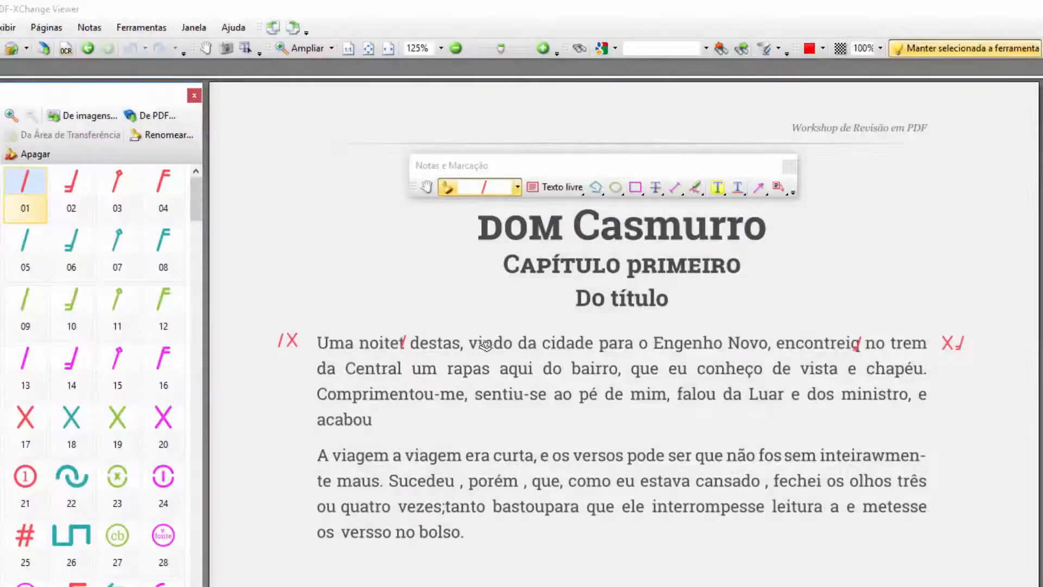
pyautogui.click(486, 369)
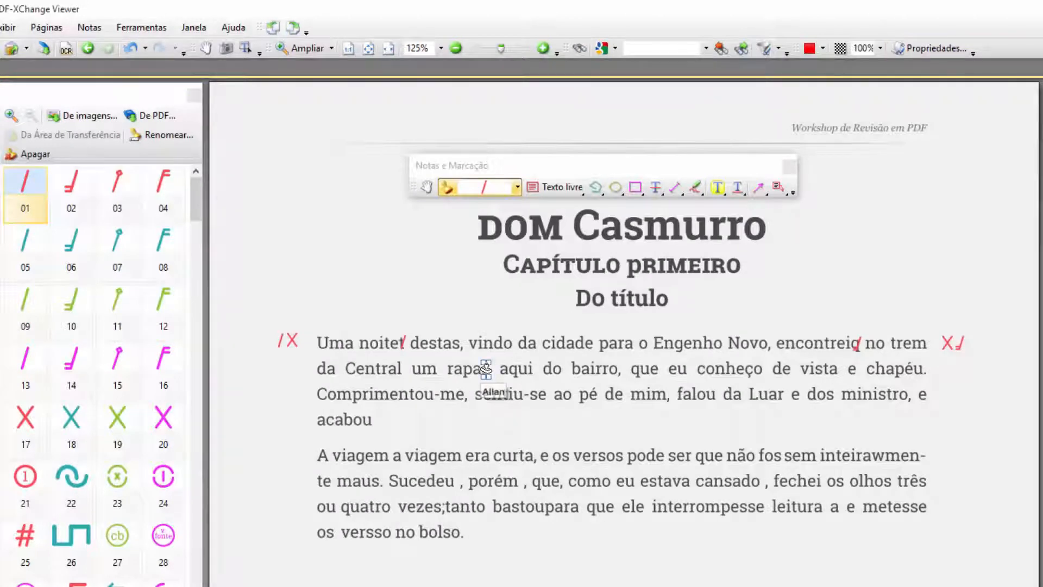
pyautogui.click(285, 370)
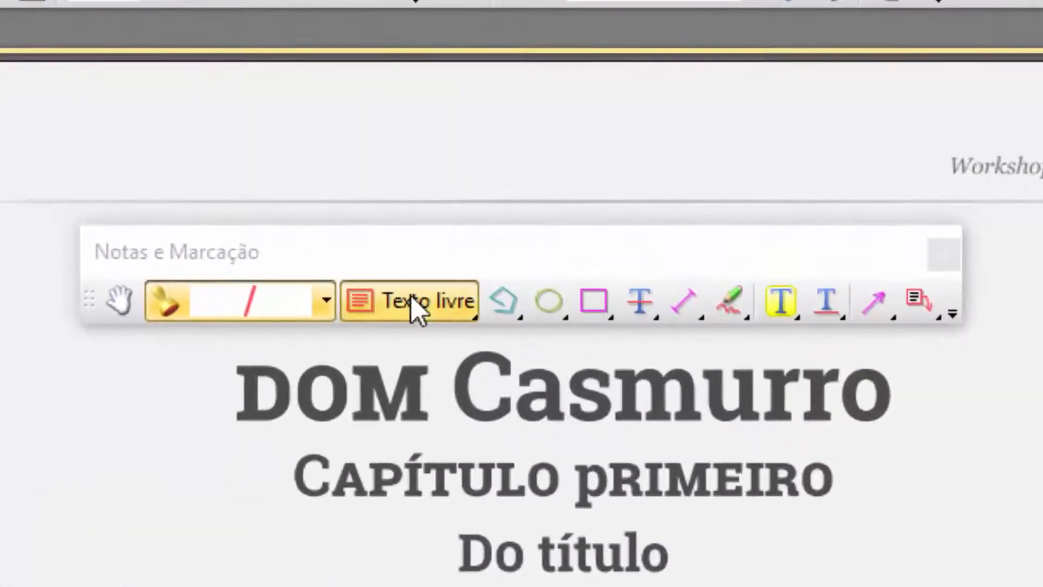
pyautogui.click(412, 295)
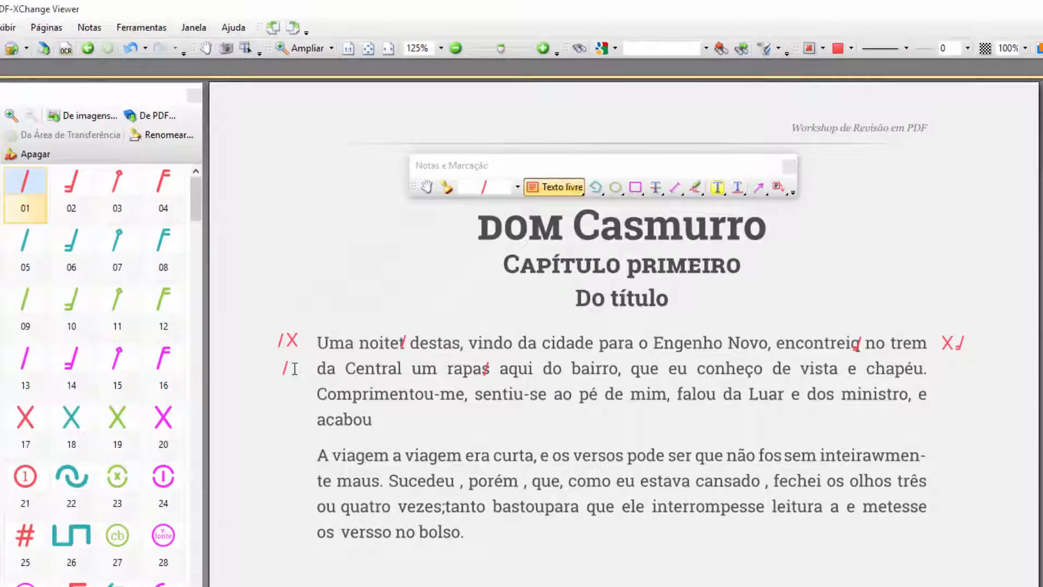
pyautogui.click(294, 369)
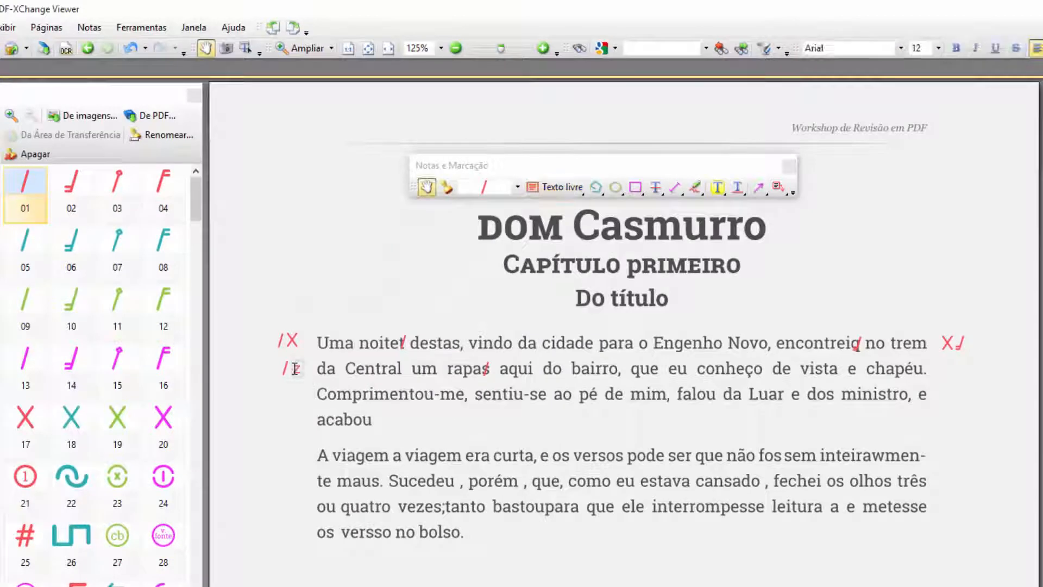
pyautogui.write('z')
pyautogui.click(427, 189)
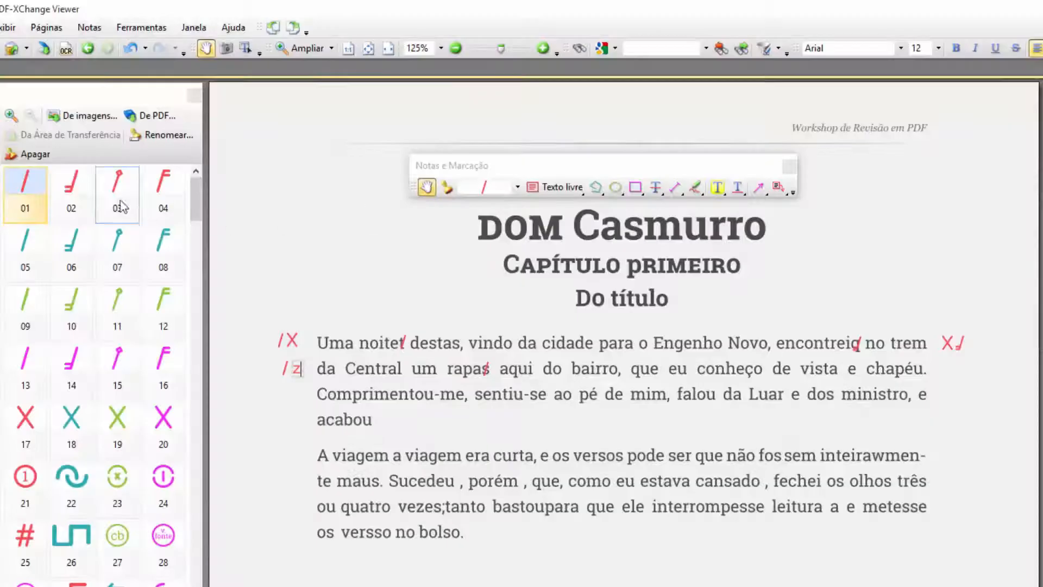
# Stamp red mark 02 between "e" and "chapéu", repeat it in the right margin, and add the red free-text correction "de"
pyautogui.click(71, 187)
pyautogui.click(449, 189)
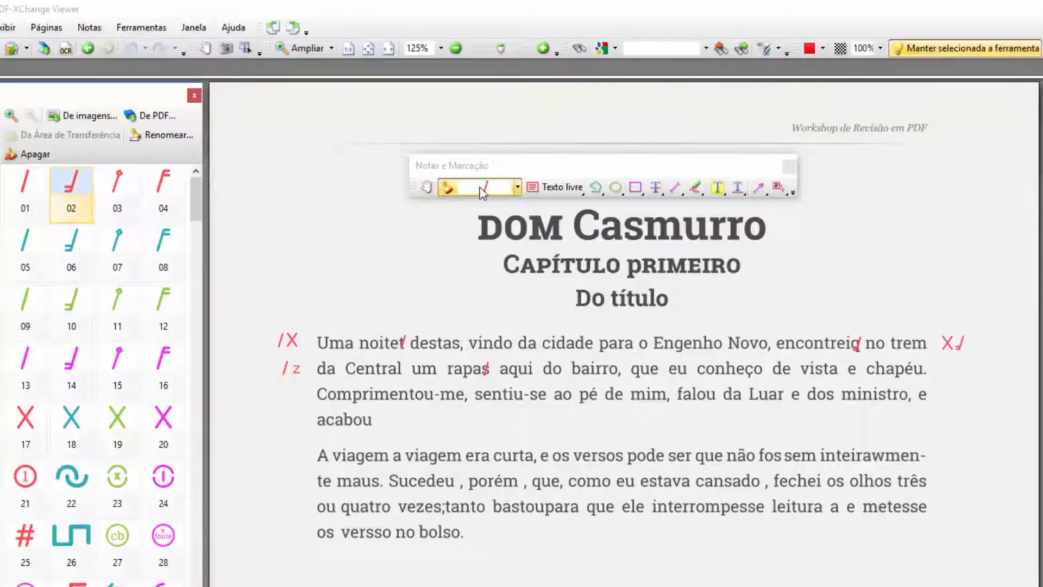
pyautogui.click(859, 370)
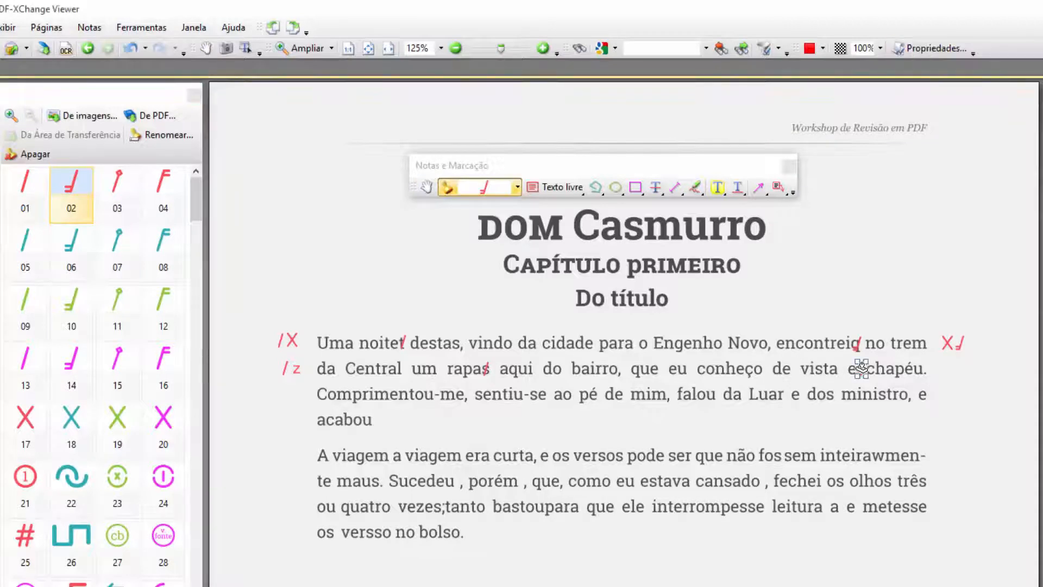
pyautogui.click(961, 367)
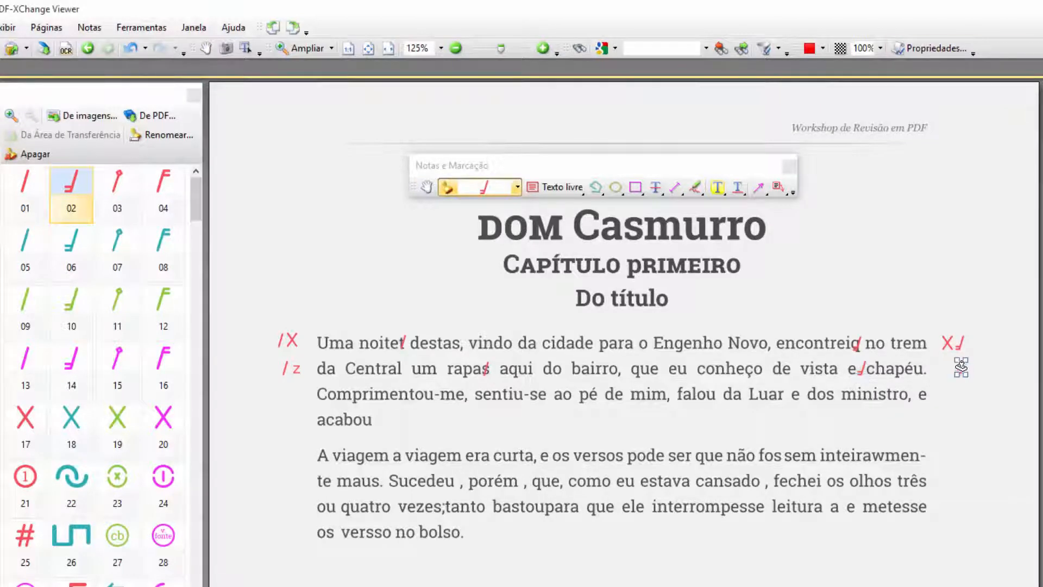
pyautogui.click(568, 188)
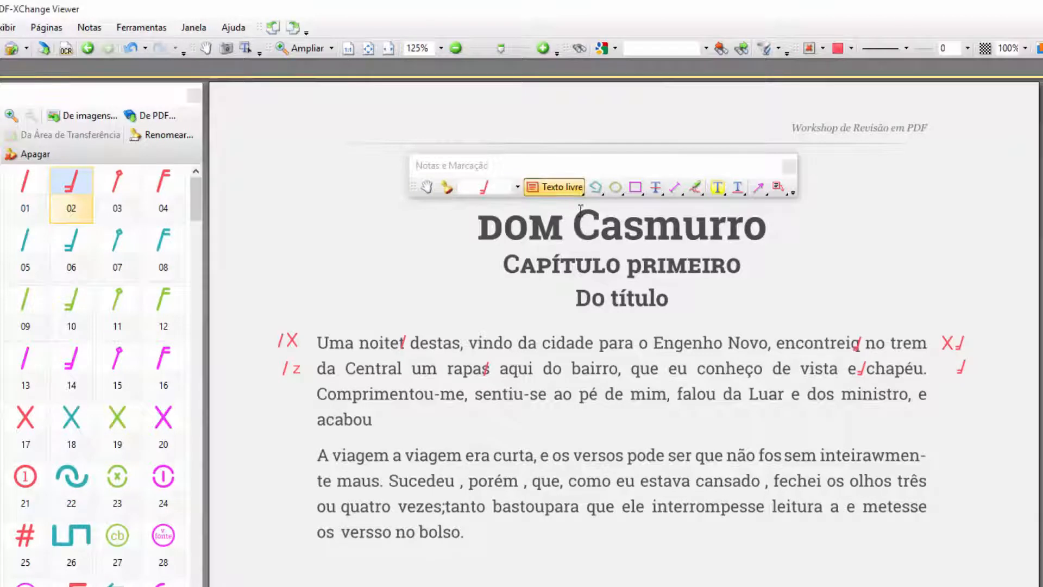
pyautogui.click(936, 368)
pyautogui.write('de')
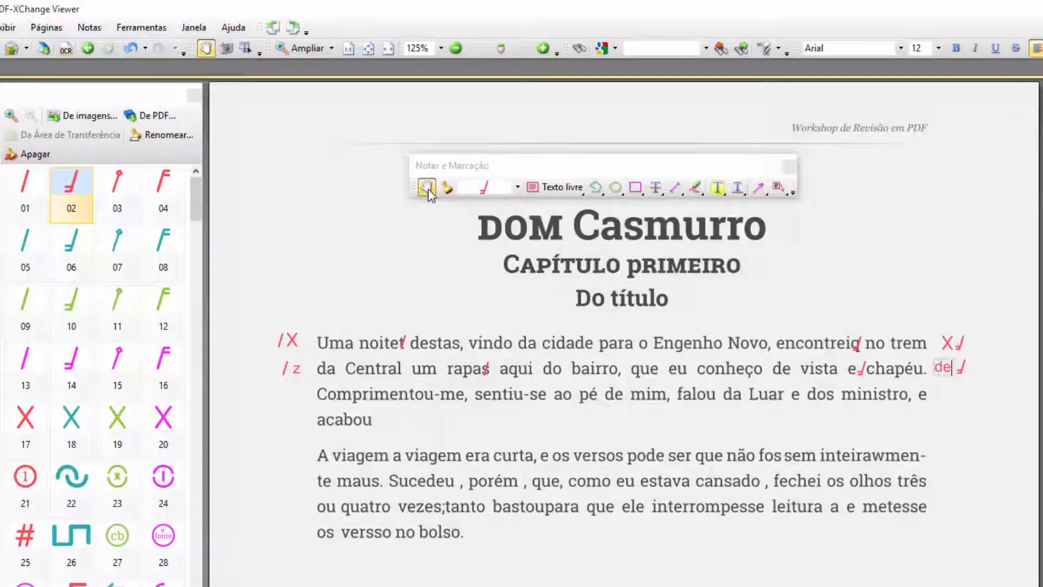
# Mark the first "o" in "Comprimentou-me" with teal slash stamp 05, repeat it in the left margin, and add the teal free-text correction "u"
pyautogui.click(25, 242)
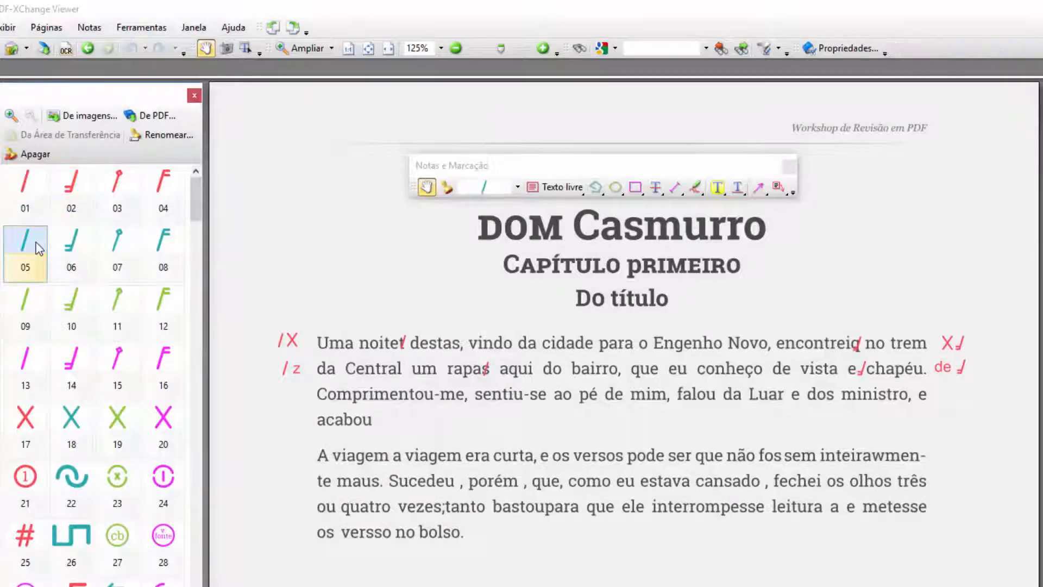
pyautogui.click(447, 189)
pyautogui.click(333, 393)
pyautogui.click(292, 394)
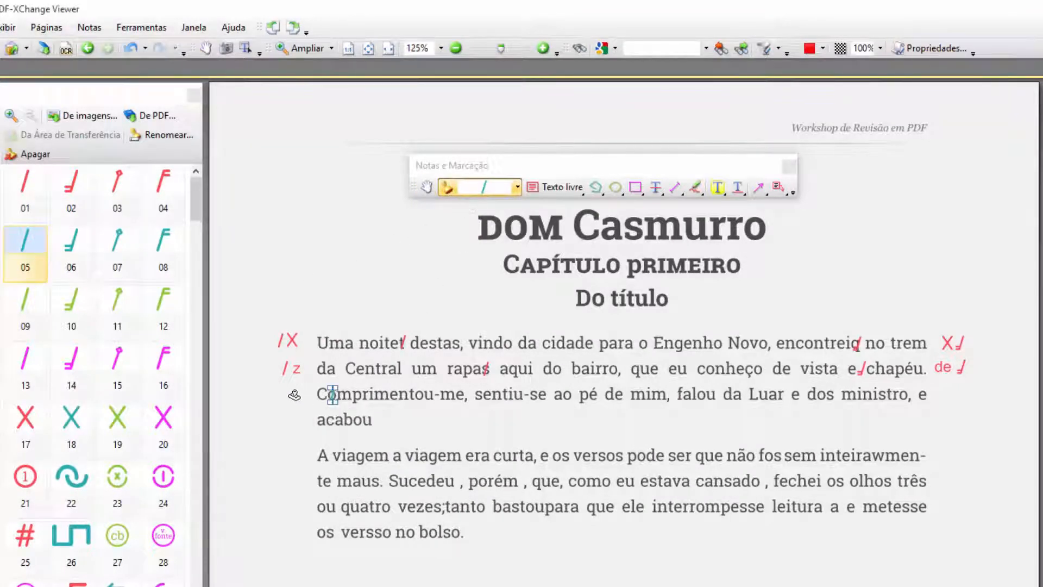
pyautogui.click(554, 187)
pyautogui.click(711, 214)
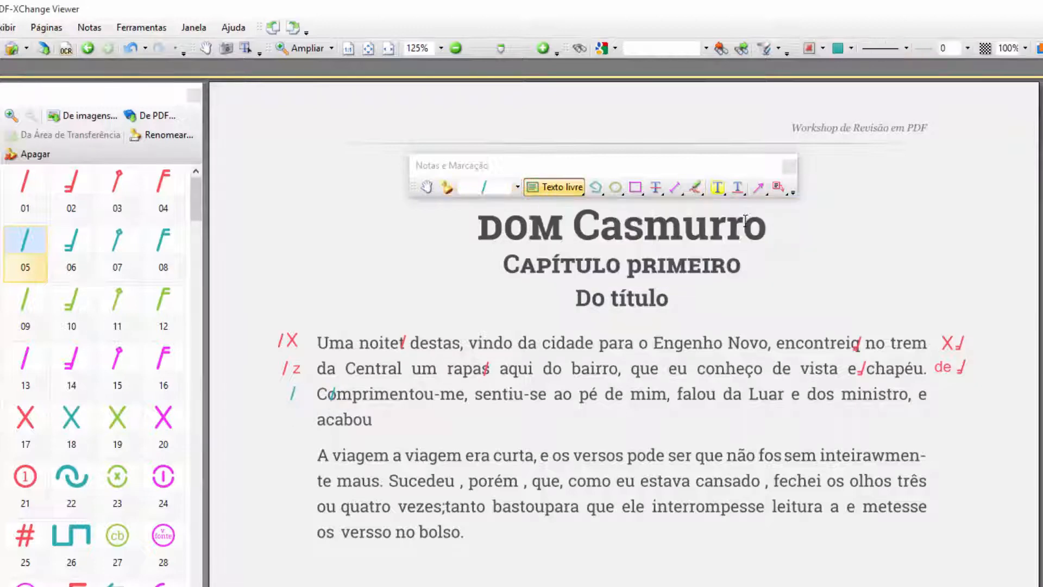
pyautogui.click(301, 395)
pyautogui.write('u')
# Mark the "i" in "sentiu-se" with magenta slash stamp 13, repeat it in the left margin, and add the magenta free-text correction "o"
pyautogui.click(25, 361)
pyautogui.click(448, 187)
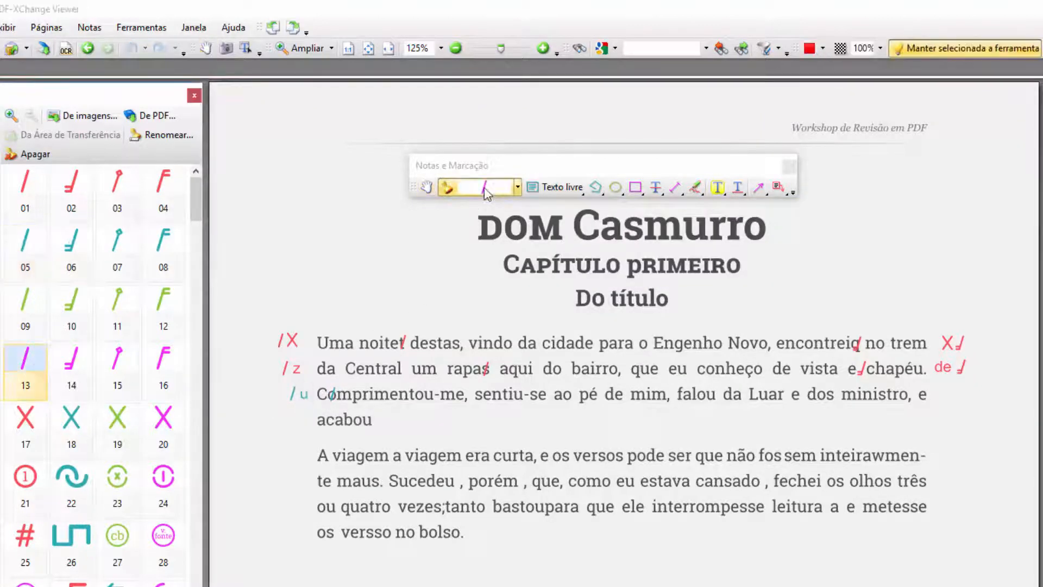
pyautogui.click(510, 394)
pyautogui.click(263, 392)
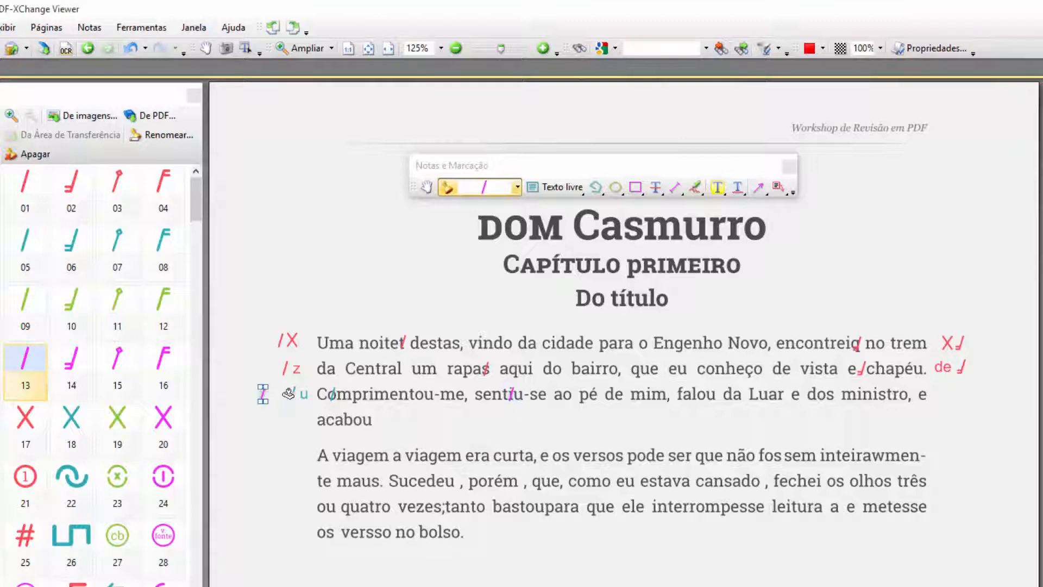
pyautogui.click(555, 187)
pyautogui.click(722, 243)
pyautogui.click(269, 389)
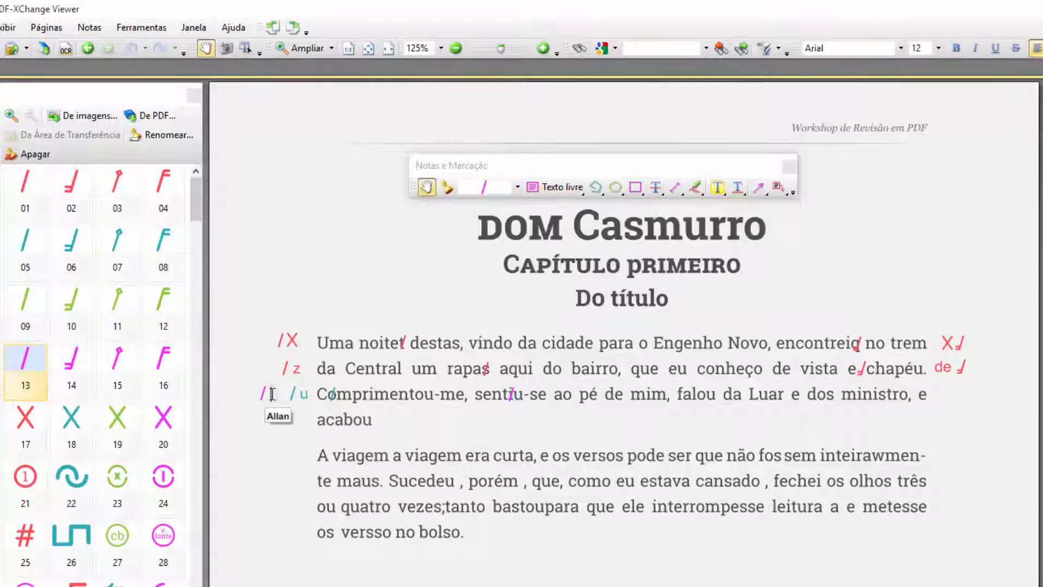
pyautogui.write('o')
pyautogui.press('Escape')
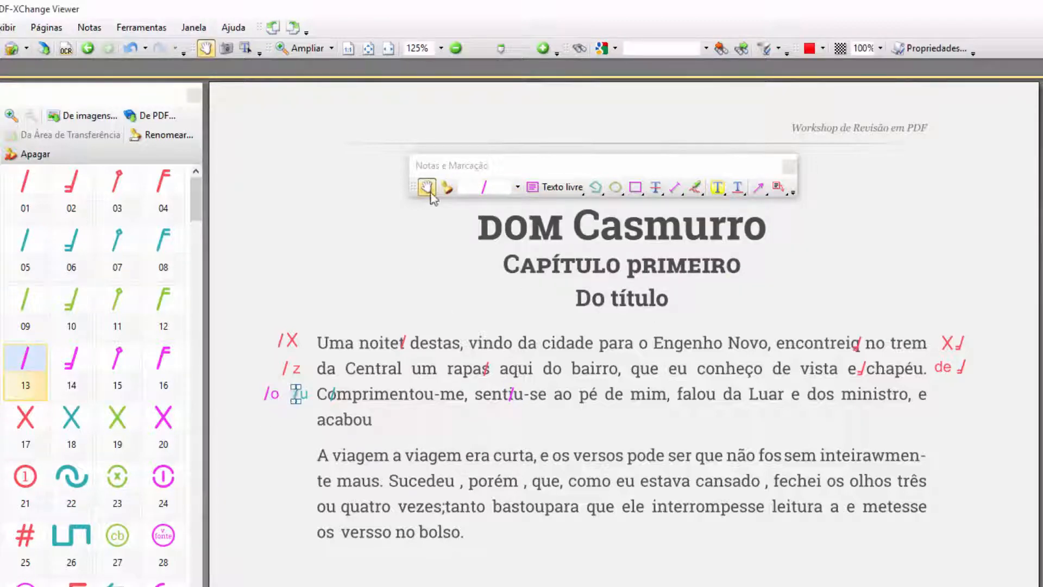
# Mark the "r" in "Luar" with green slash stamp 09, and repeat it in the right margin with green X stamp 19 beside it
pyautogui.click(25, 301)
pyautogui.click(484, 190)
pyautogui.click(780, 392)
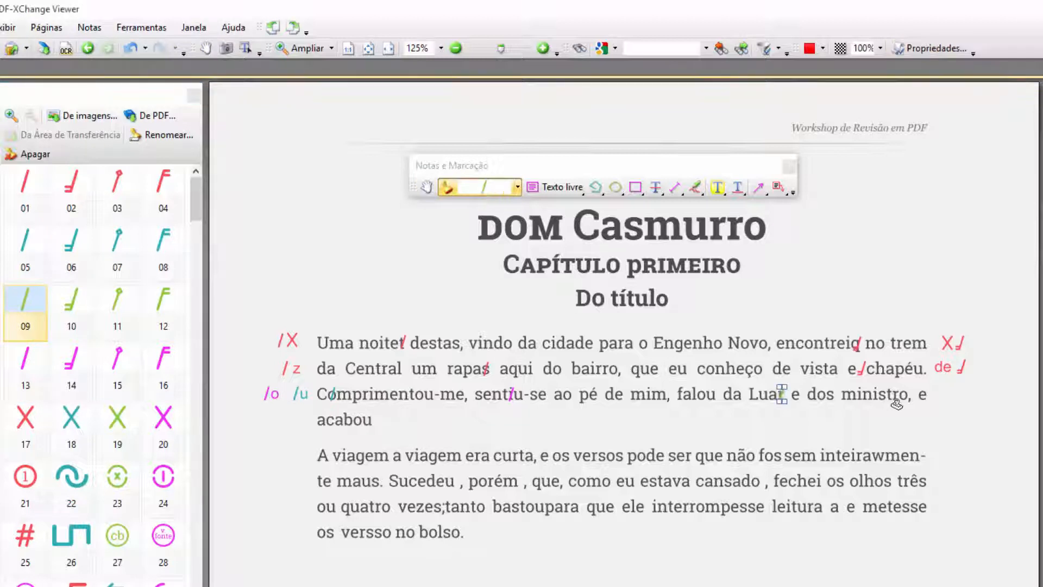
pyautogui.click(953, 395)
pyautogui.click(117, 417)
pyautogui.click(941, 393)
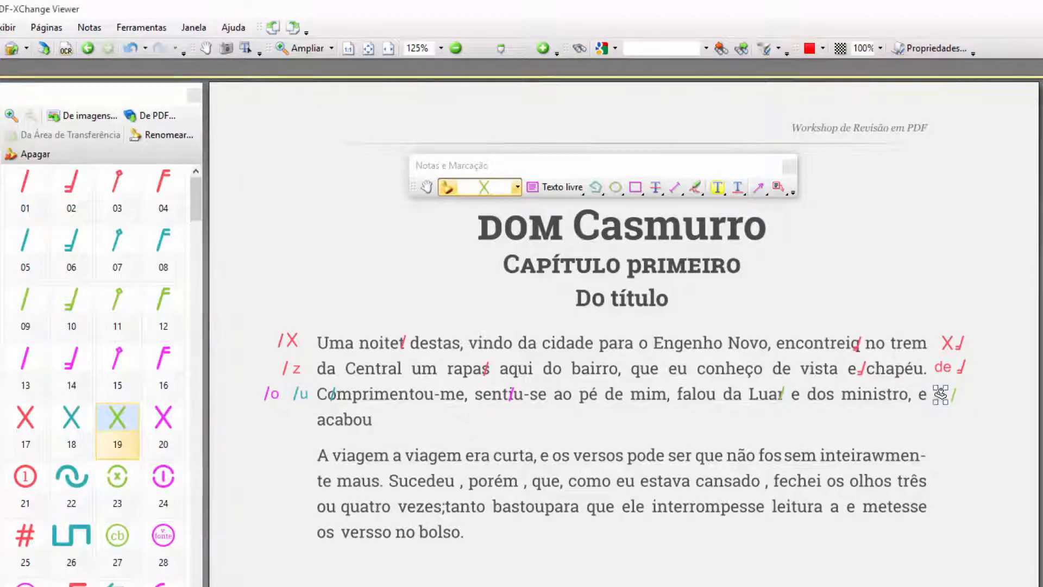
# Mark the final "o" in "ministro" with red slash stamp 01, repeat it in the right margin, and add the red free-text correction "os"
pyautogui.click(29, 185)
pyautogui.click(904, 394)
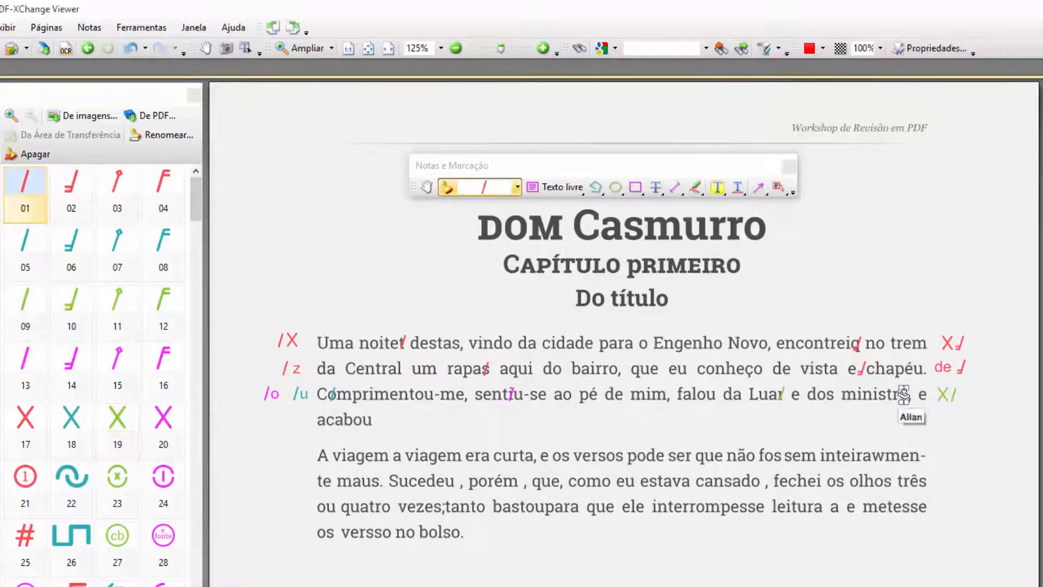
pyautogui.click(983, 395)
pyautogui.click(583, 192)
pyautogui.click(579, 211)
pyautogui.click(966, 392)
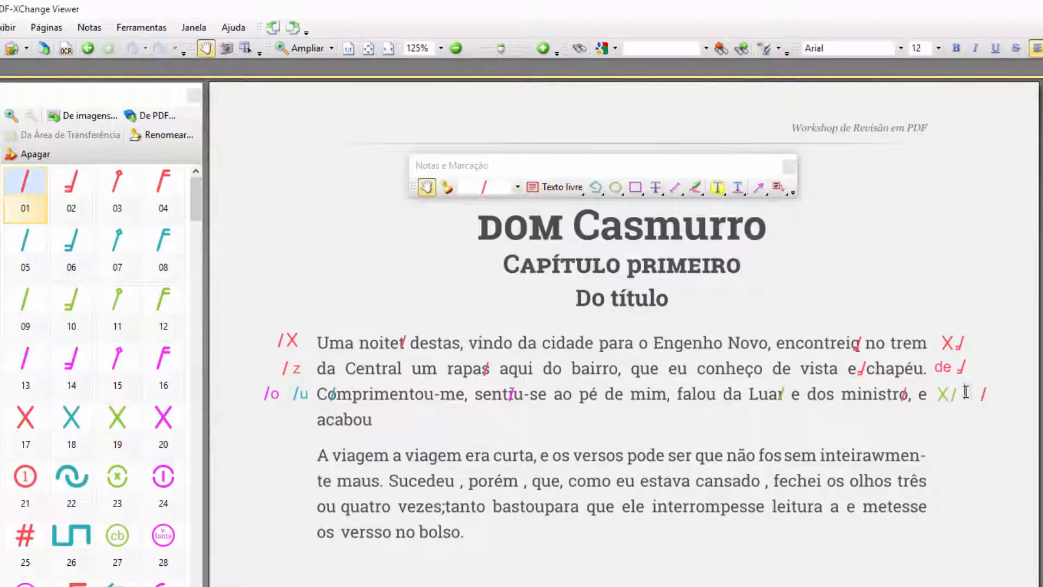
pyautogui.write('os')
pyautogui.click(995, 392)
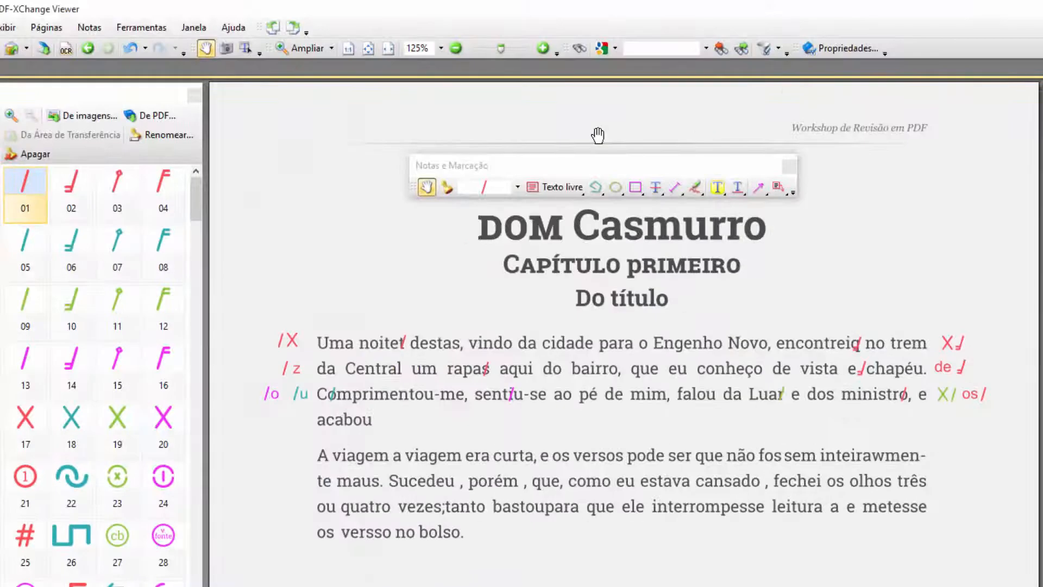
# Mark the omission after "acabou" with red slash stamp 01, repeat it in the left margin, and add red circled-1 stamp 21 beside it
pyautogui.click(480, 188)
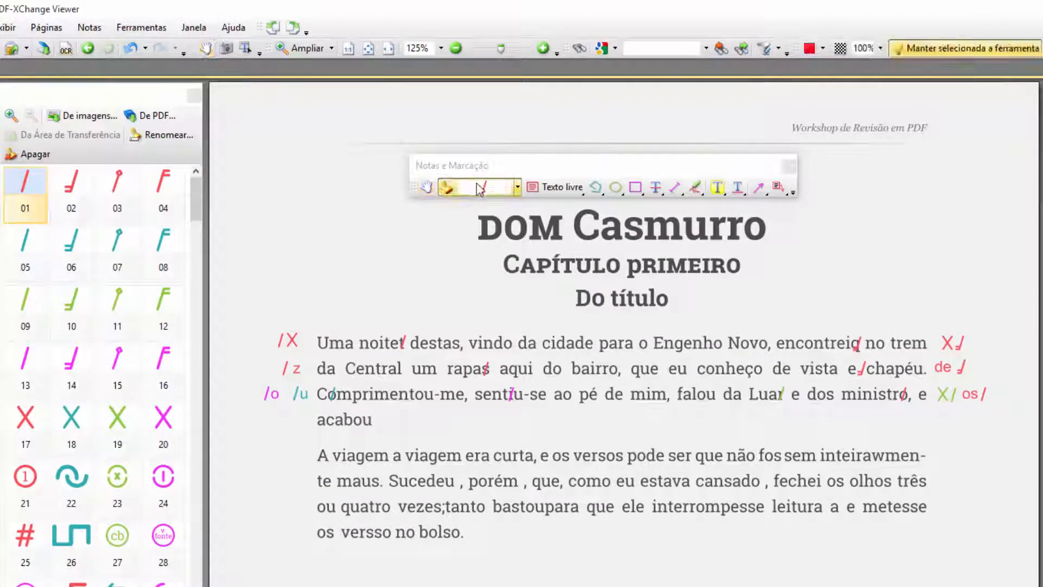
pyautogui.click(378, 419)
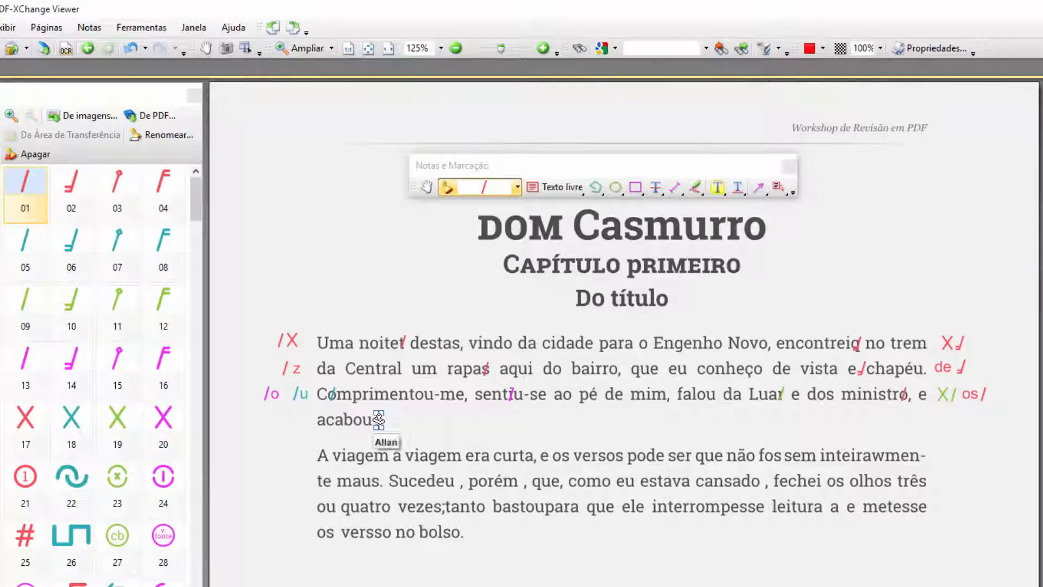
pyautogui.click(291, 421)
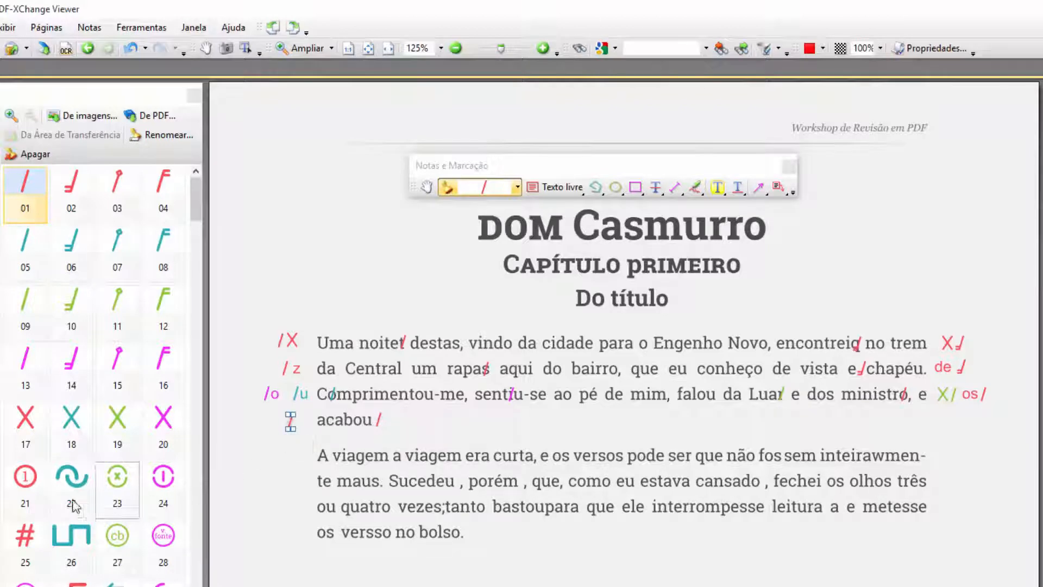
pyautogui.click(29, 481)
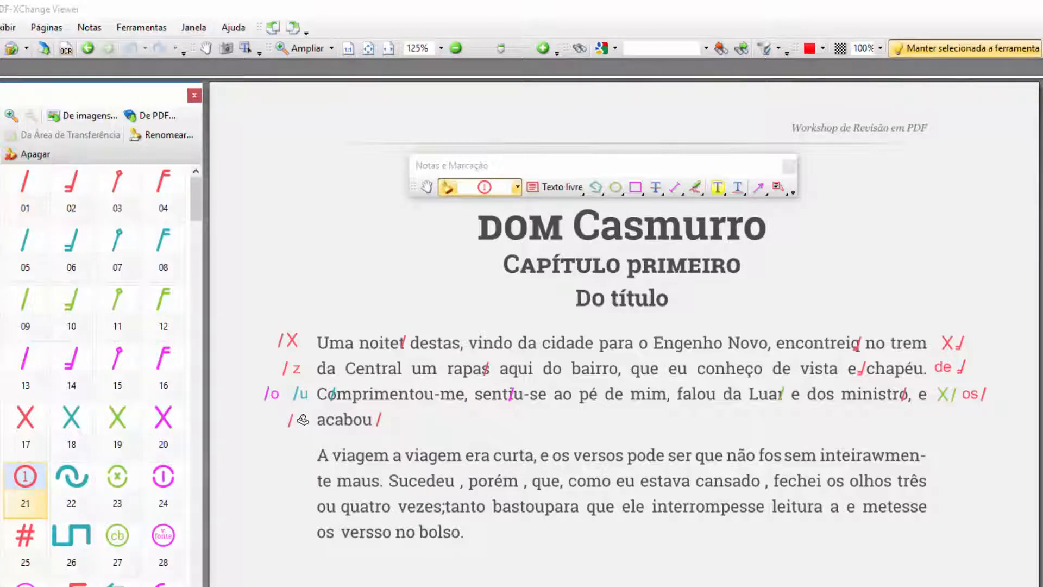
pyautogui.click(302, 419)
# Place red circled-1 stamp 21 in the blank area above the "Fonte" line and add the free-text note "recitando-me versos." beside it
pyautogui.scroll(-5, 303, 422)
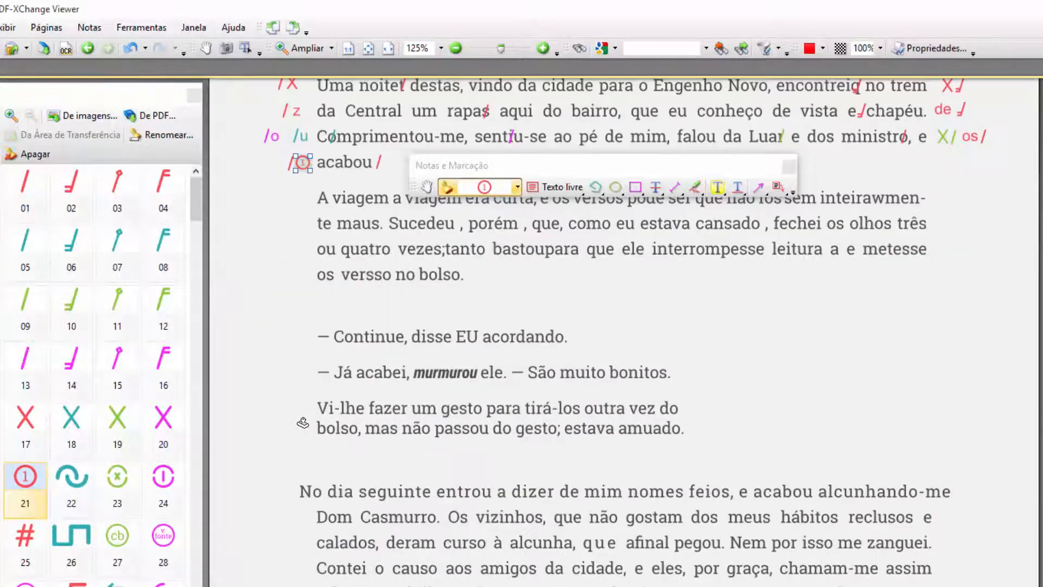
pyautogui.scroll(-3, 302, 422)
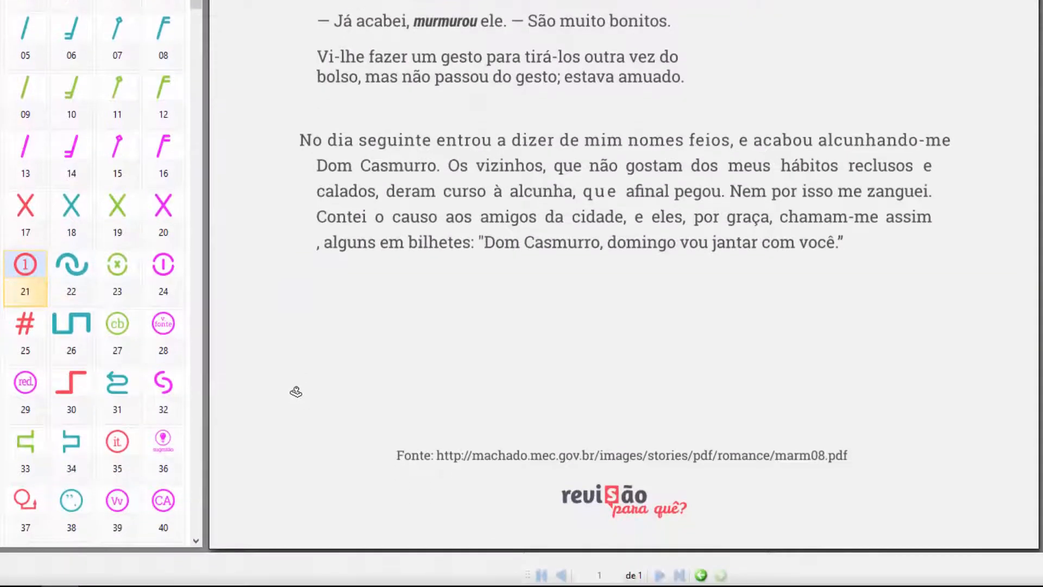
pyautogui.click(295, 392)
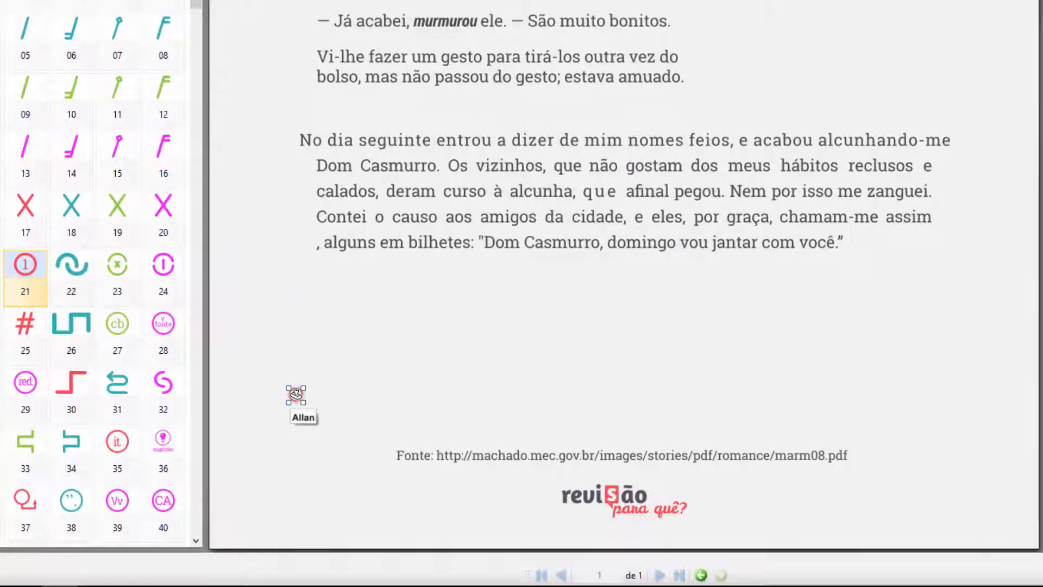
pyautogui.click(562, 1)
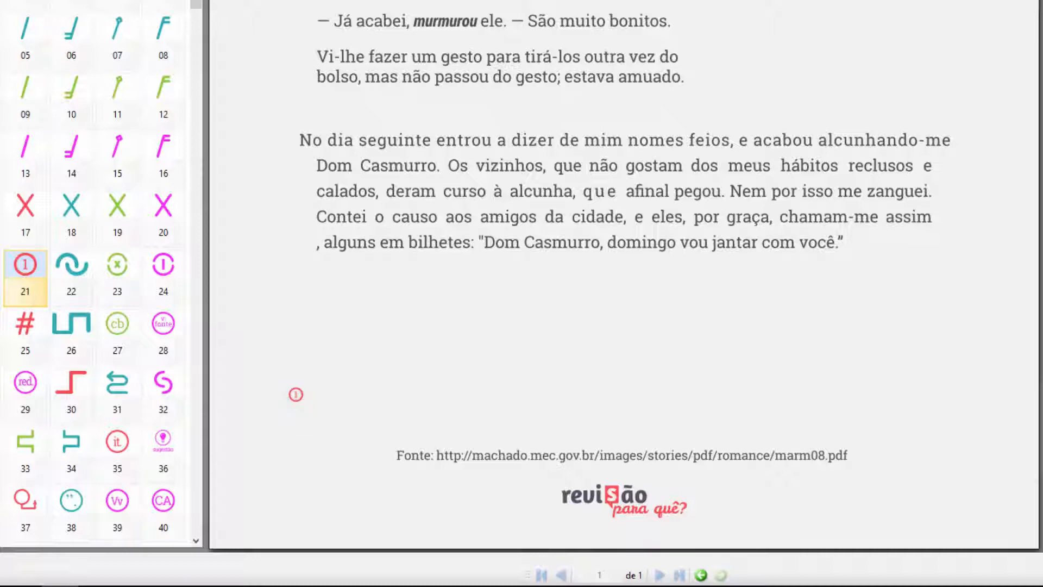
pyautogui.click(313, 395)
pyautogui.write('recitando-me versos.')
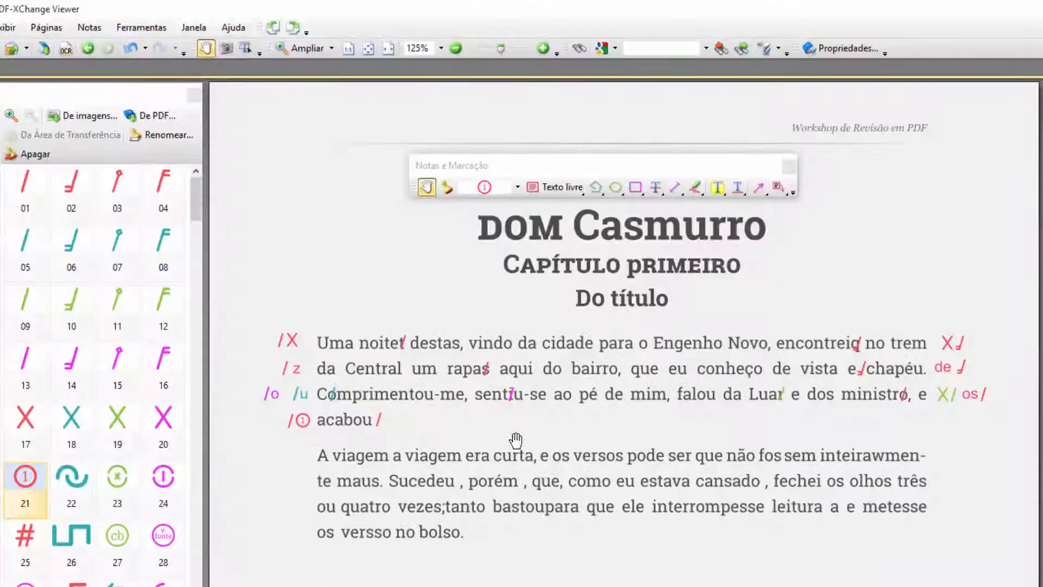
# Strike out the repeated words "a viagem" in the second paragraph with the red (Vermelho) strikeout
pyautogui.click(659, 194)
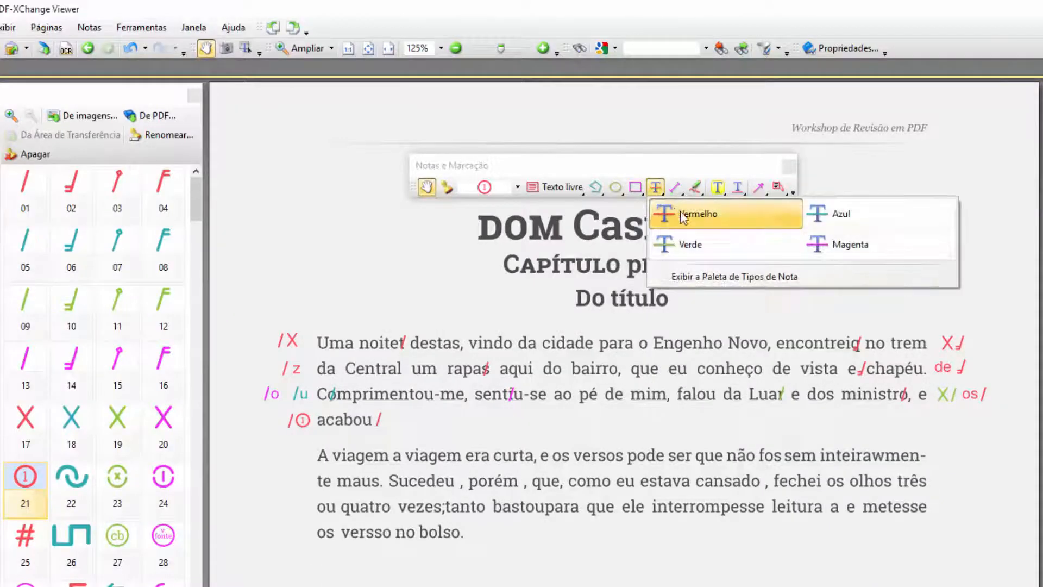
pyautogui.click(684, 215)
pyautogui.moveTo(389, 456); pyautogui.dragTo(458, 456)
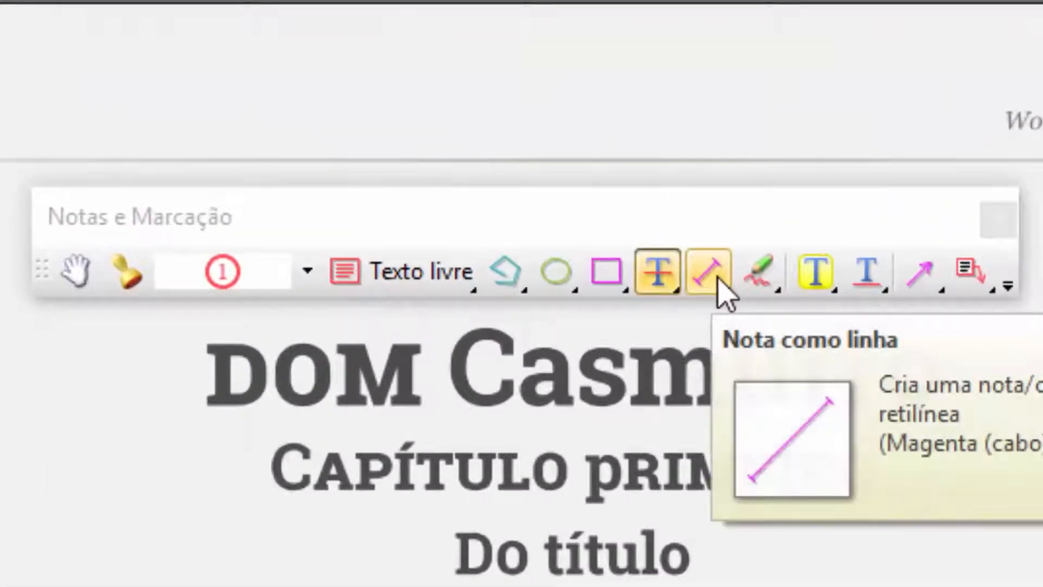
pyautogui.click(719, 279)
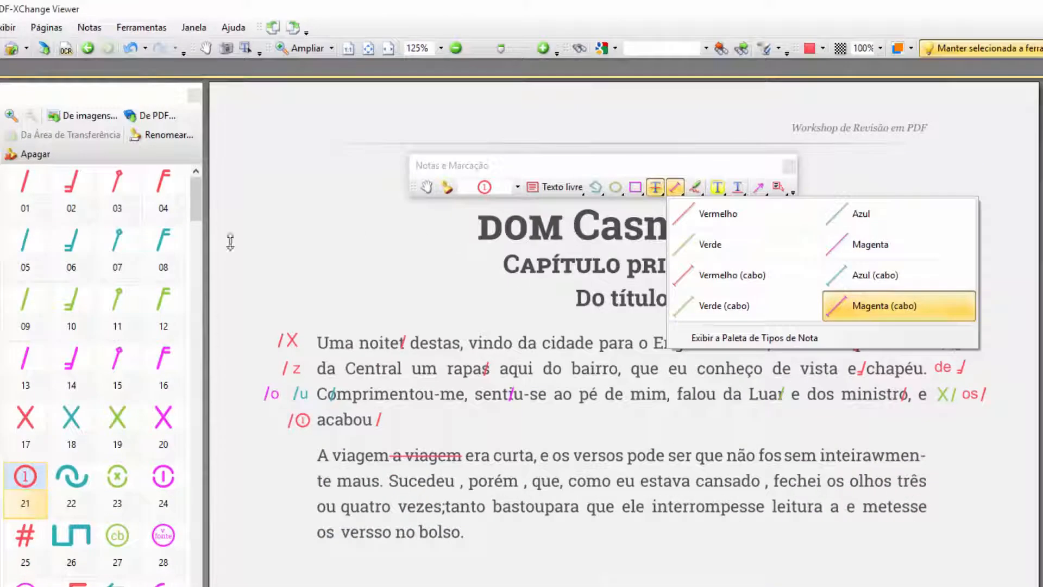
# Bound the struck-out "a viagem" with red slash stamp 01 at each end, aligning the second slash with the text line
pyautogui.click(27, 188)
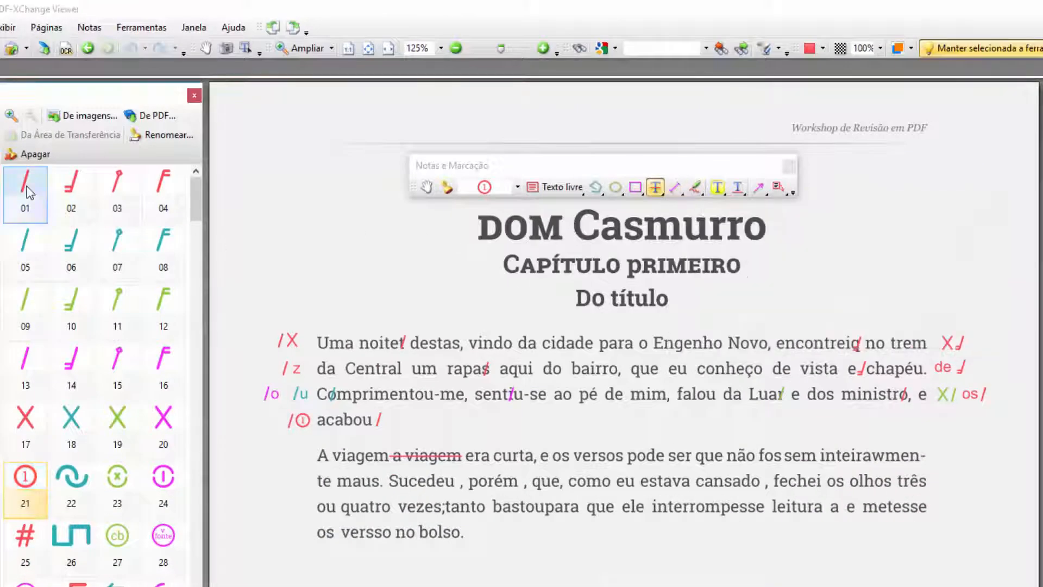
pyautogui.click(478, 192)
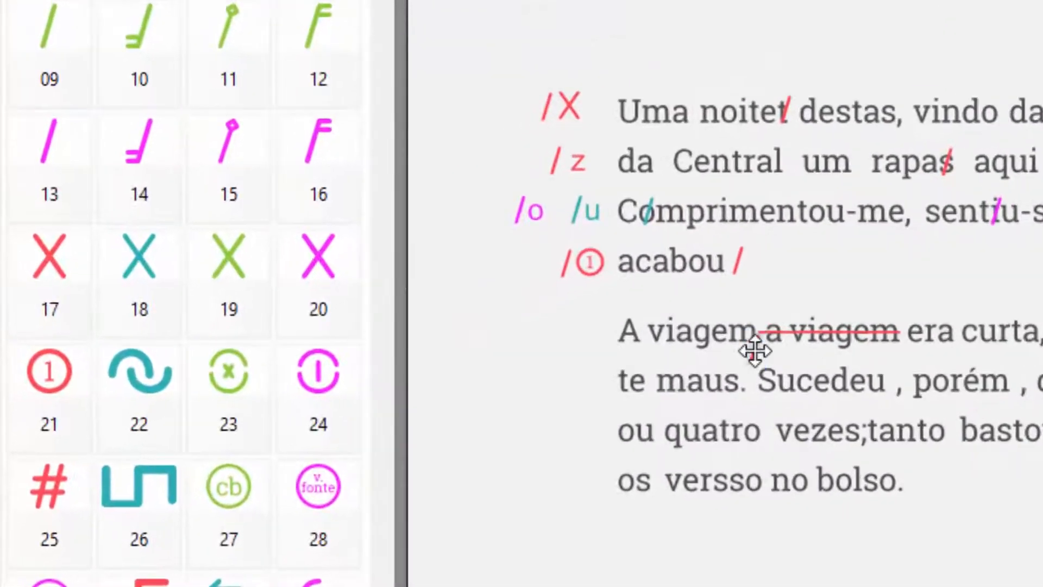
pyautogui.click(501, 418)
pyautogui.click(899, 352)
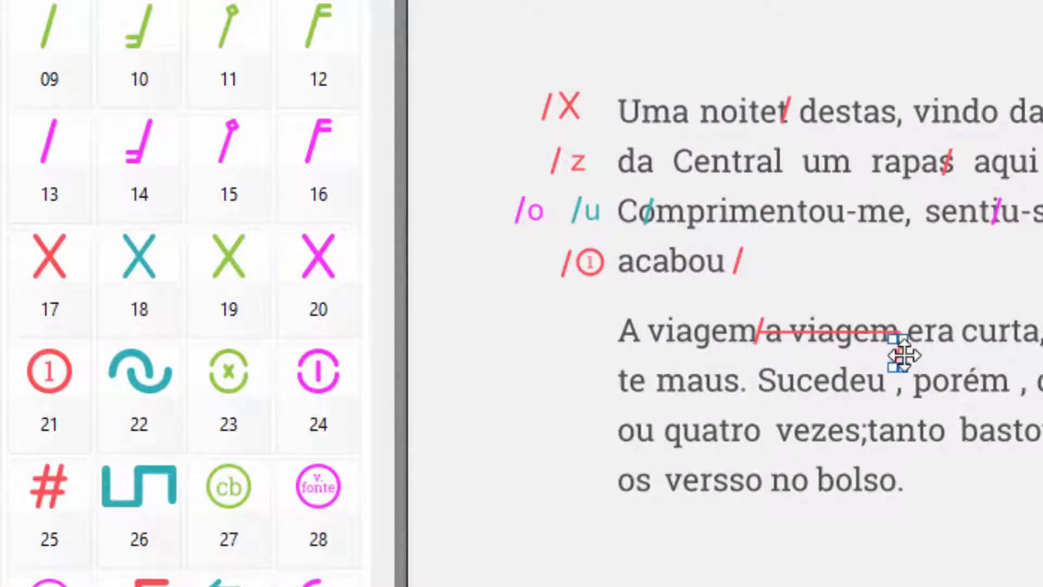
pyautogui.moveTo(899, 352); pyautogui.dragTo(905, 332)
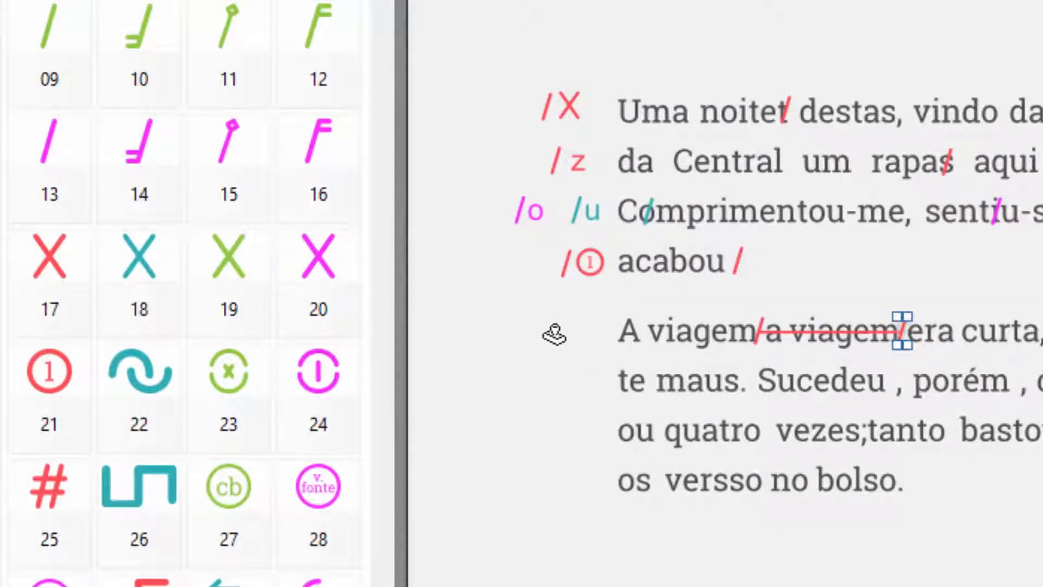
# Repeat the red slash in the left margin beside the "A viagem" line and add red X stamp 17 next to it
pyautogui.click(560, 331)
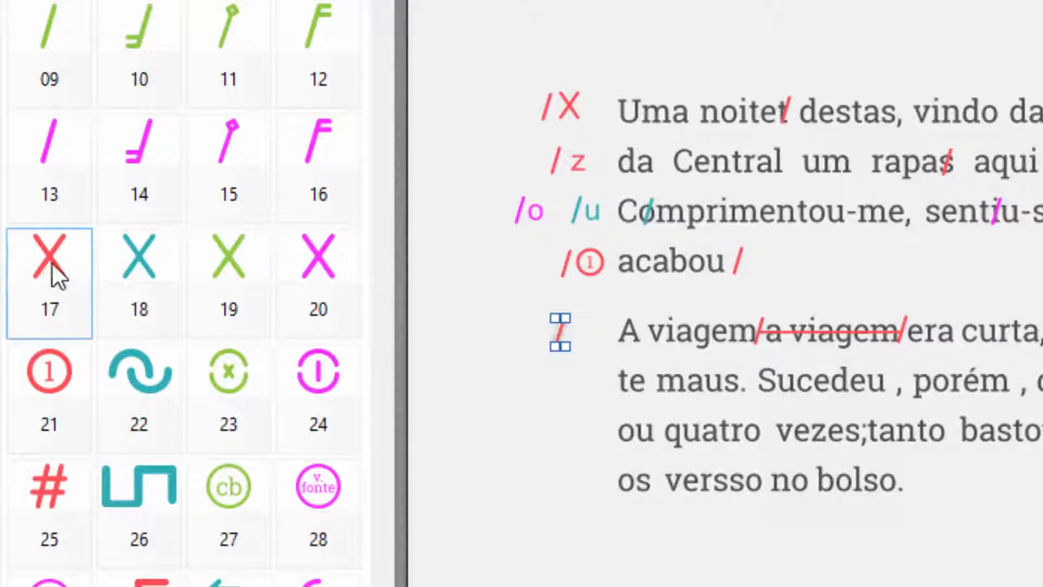
pyautogui.click(50, 266)
pyautogui.click(579, 329)
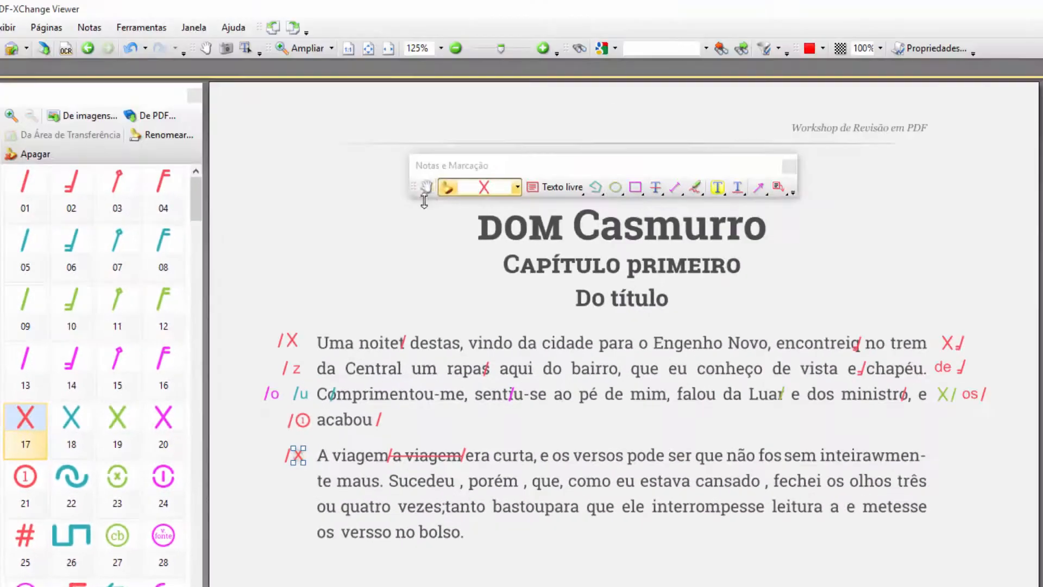
pyautogui.click(426, 188)
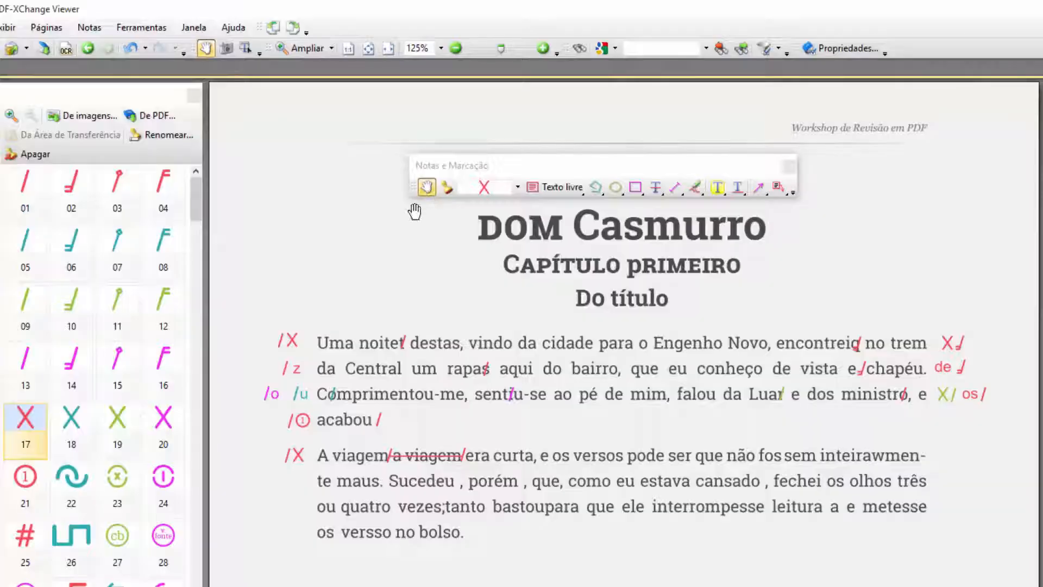
# Mark the gap in "fos sem" with teal slash stamp 05, repeat it in the right margin, and add teal joining stamp 22 beside it
pyautogui.click(25, 242)
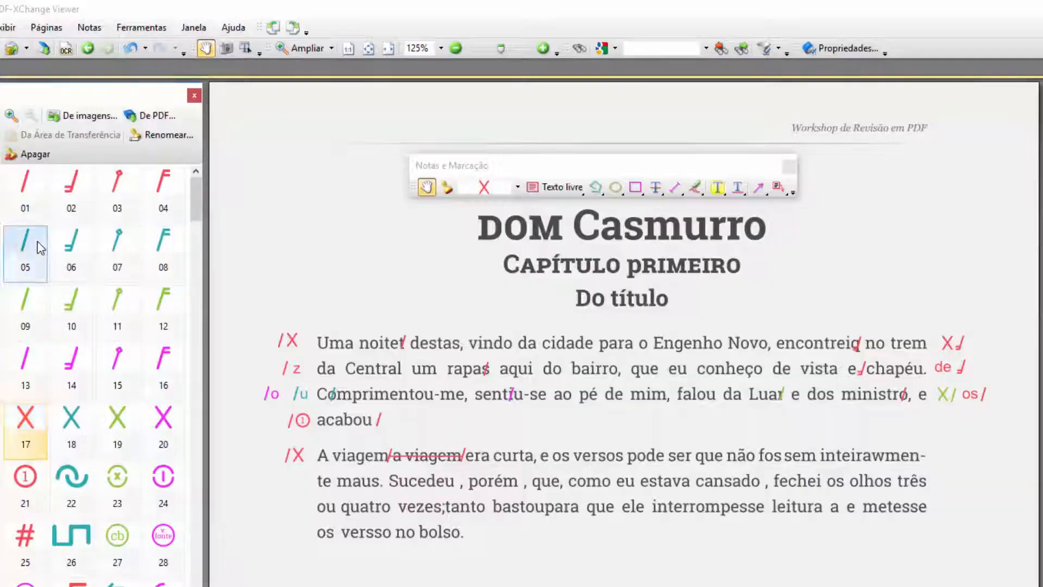
pyautogui.click(490, 191)
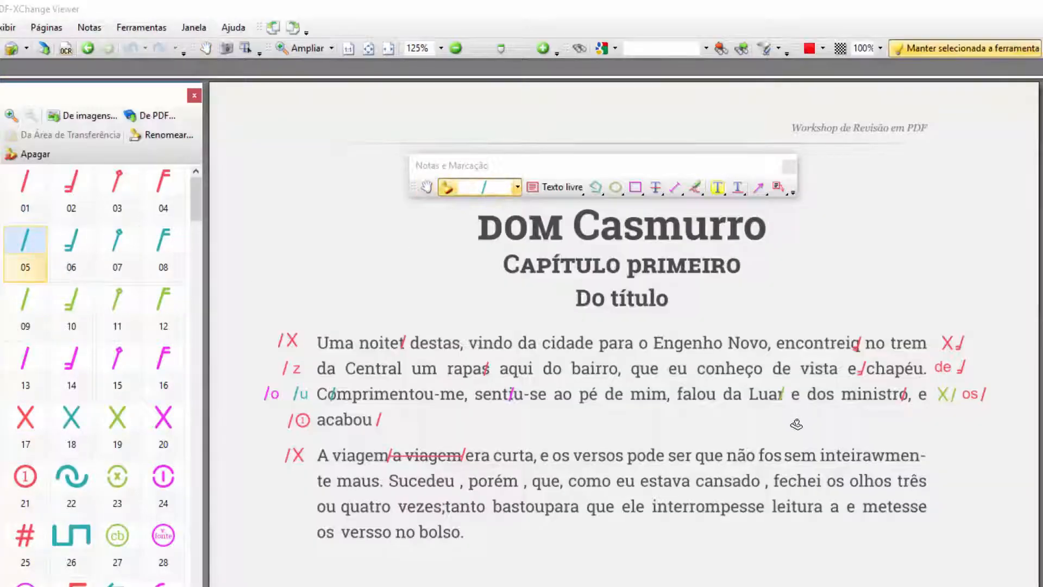
pyautogui.click(784, 454)
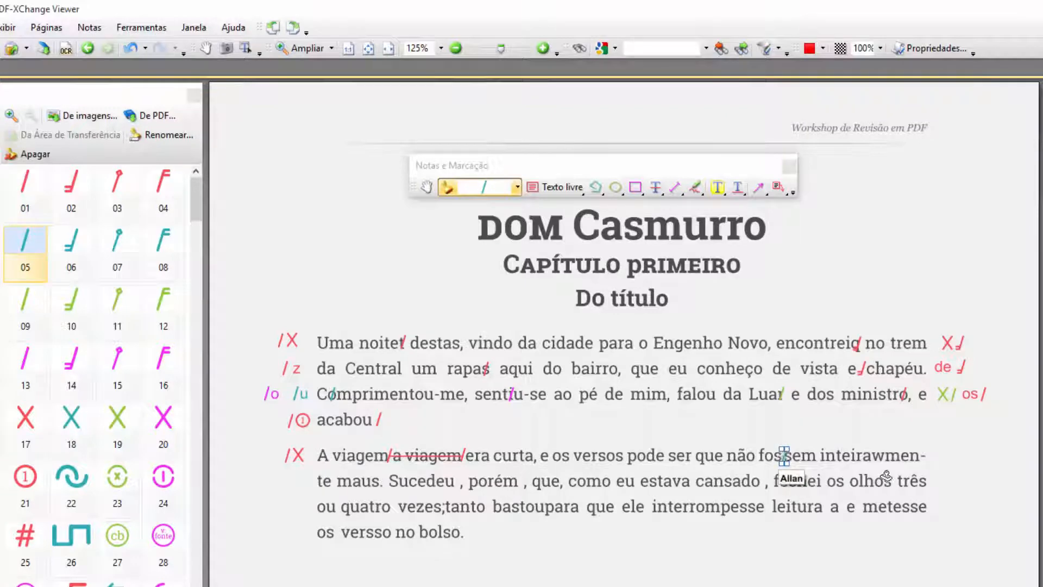
pyautogui.click(946, 455)
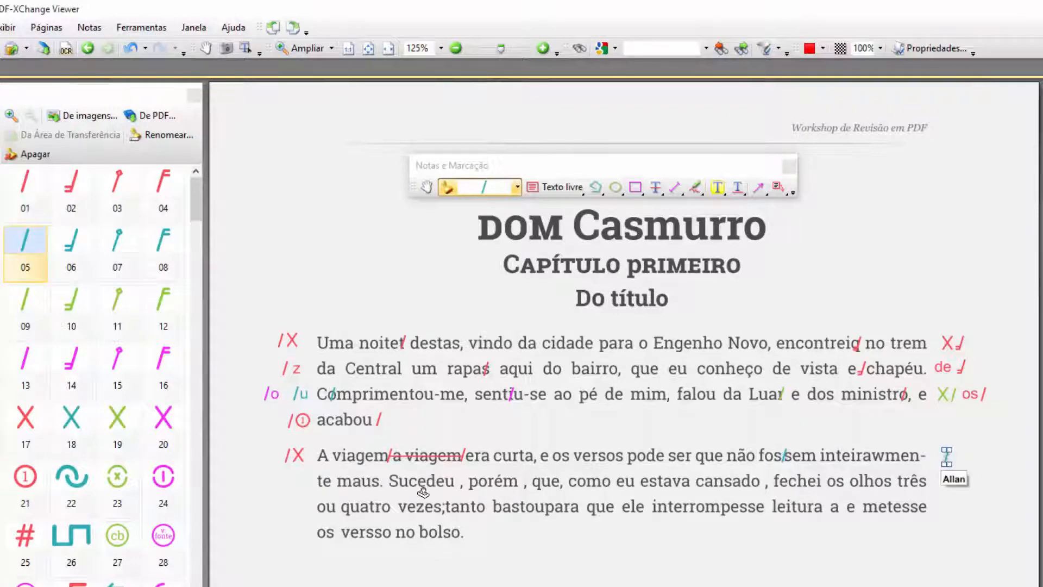
pyautogui.click(71, 478)
pyautogui.click(937, 456)
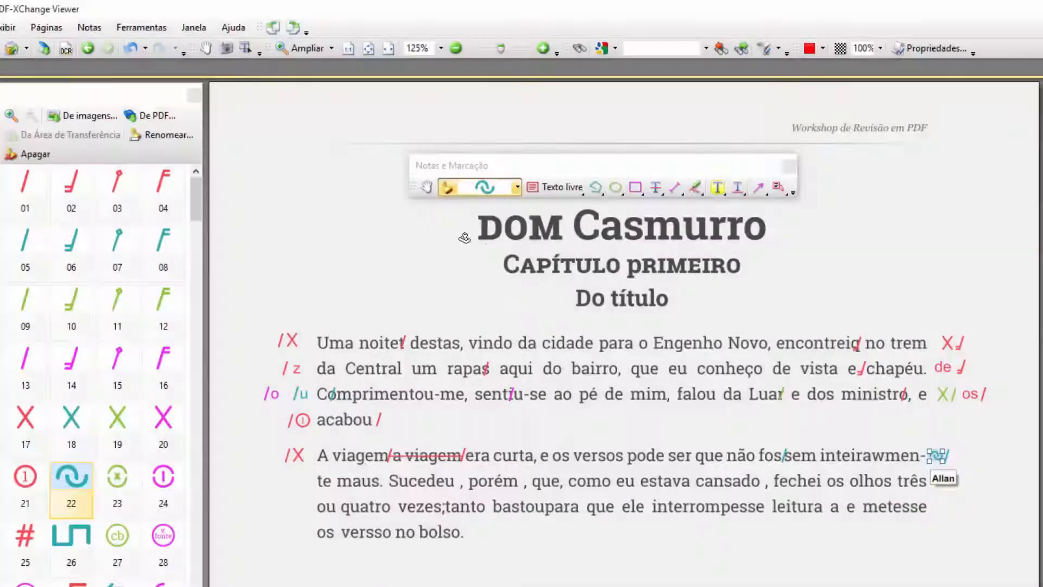
pyautogui.click(427, 188)
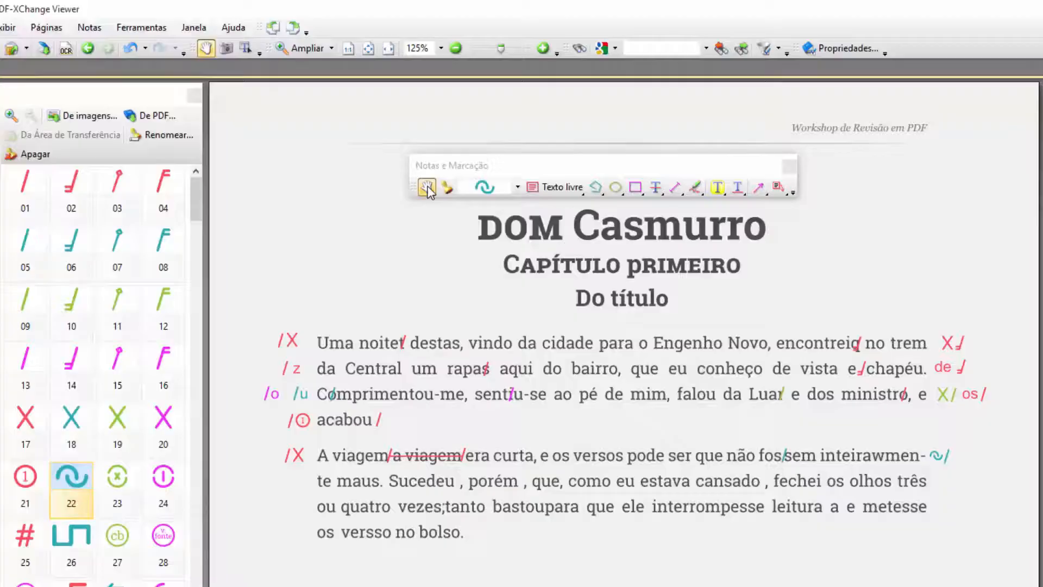
# Mark the "w" in "inteirawmen-" with green slash stamp 09, repeat it in the right margin, and add green circled-x stamp 23 beside it
pyautogui.click(36, 312)
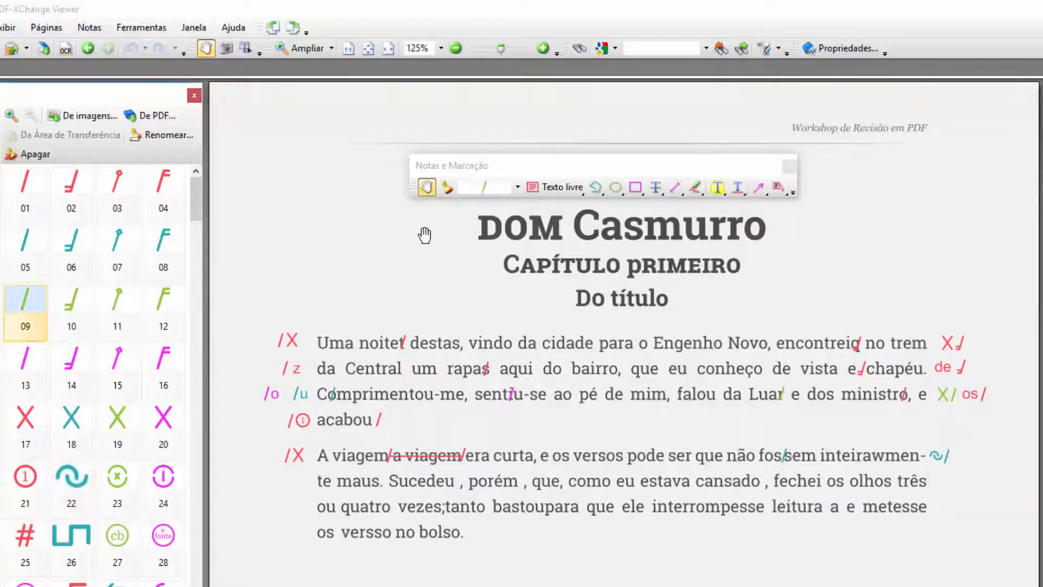
pyautogui.click(879, 455)
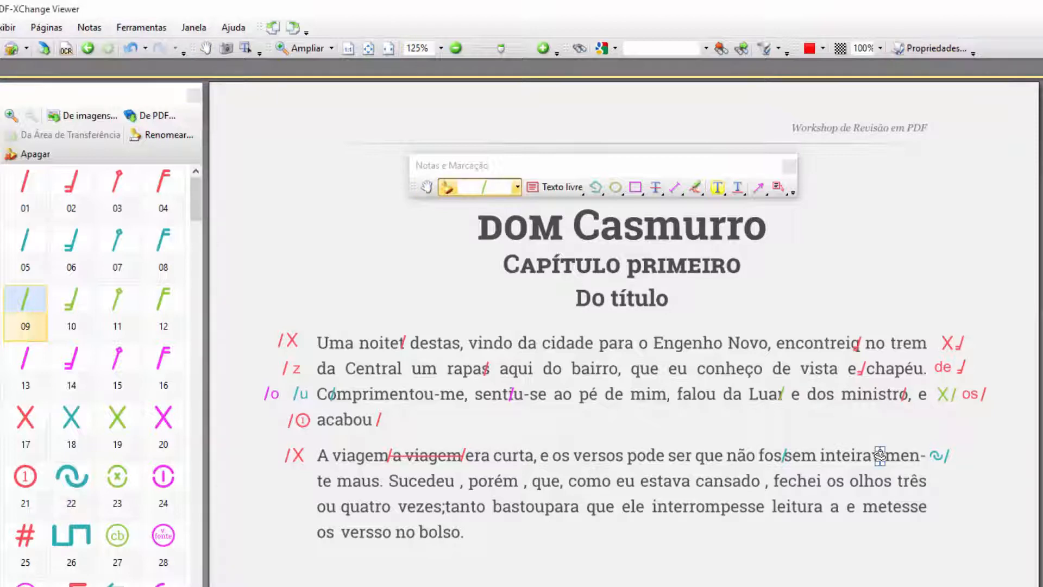
pyautogui.click(972, 455)
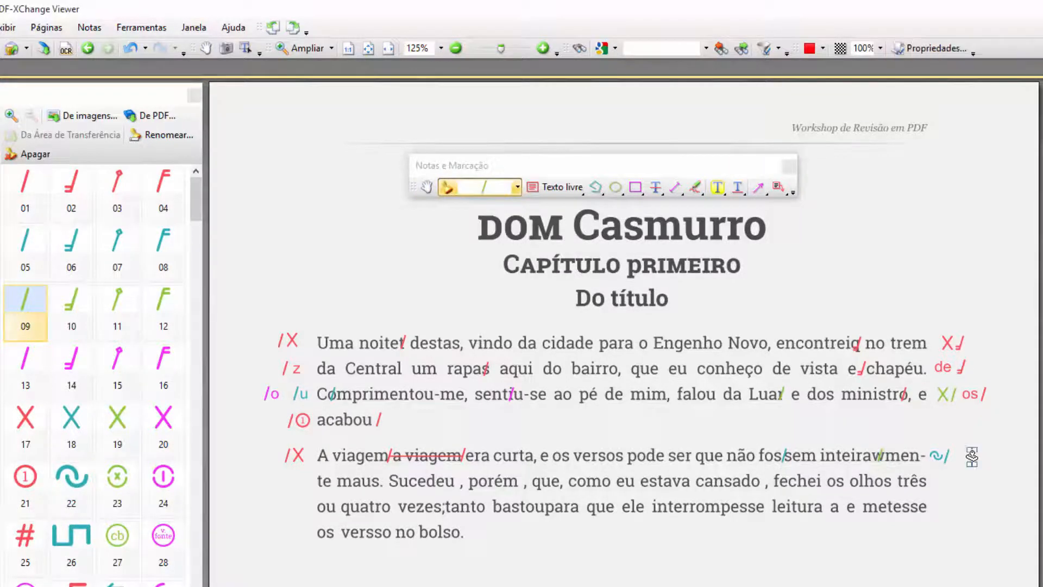
pyautogui.click(128, 486)
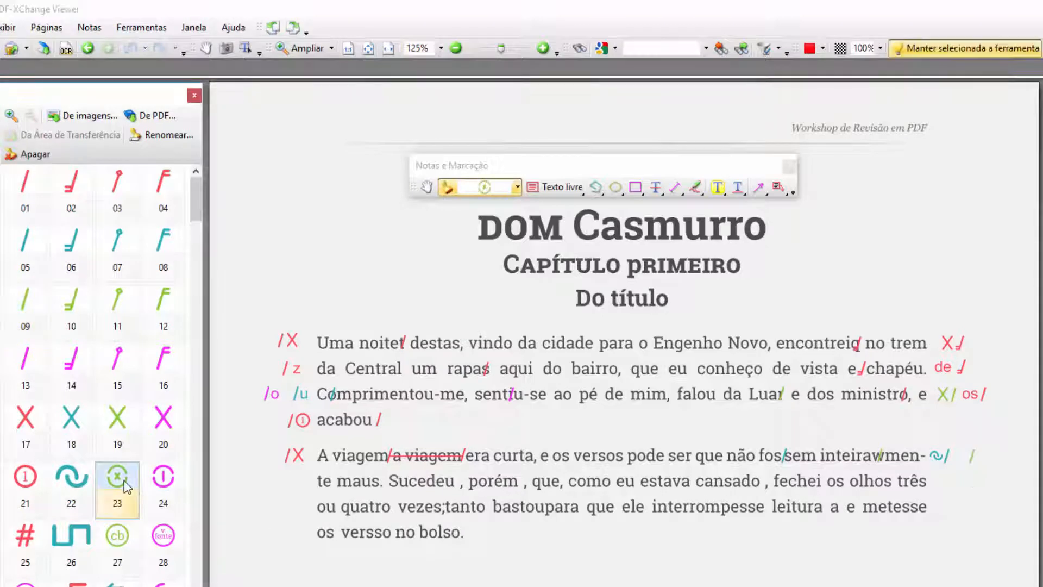
pyautogui.click(962, 455)
pyautogui.click(427, 187)
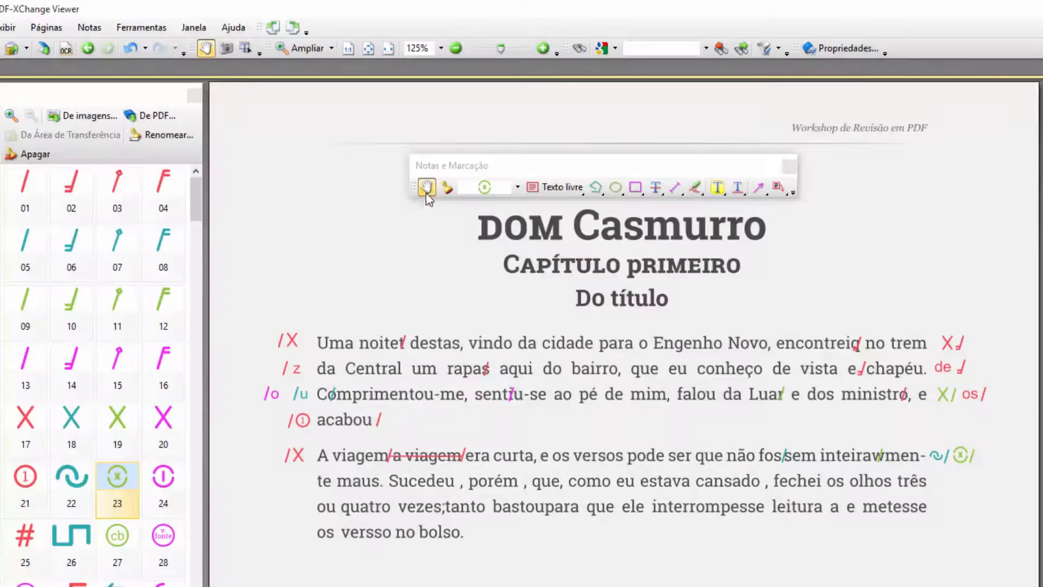
# Mark the extra spaces before the commas after "Sucedeu", "porém" and "cansado" with magenta slash stamp 13
pyautogui.click(31, 362)
pyautogui.click(481, 191)
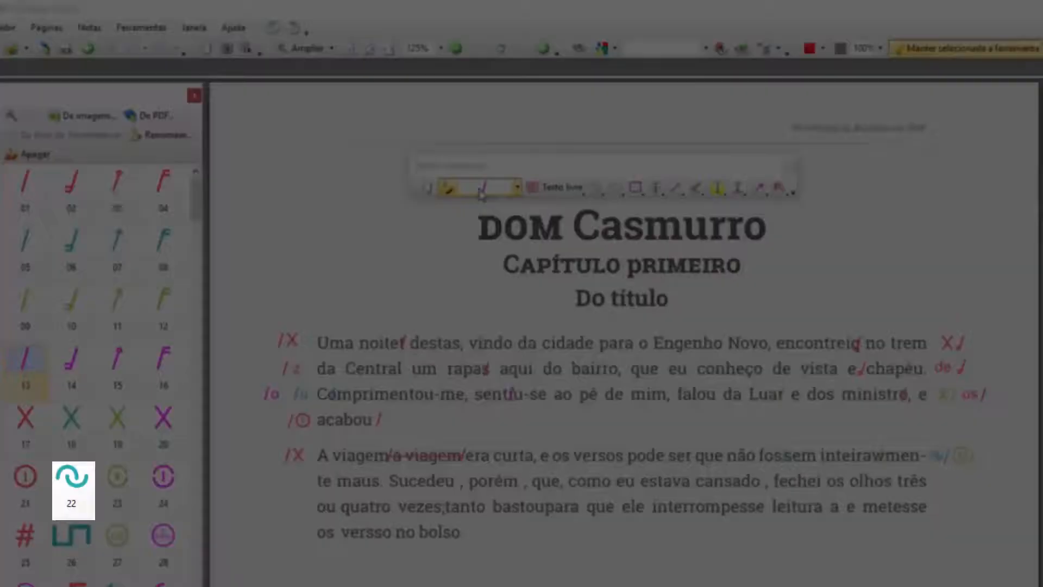
pyautogui.click(458, 480)
pyautogui.click(520, 480)
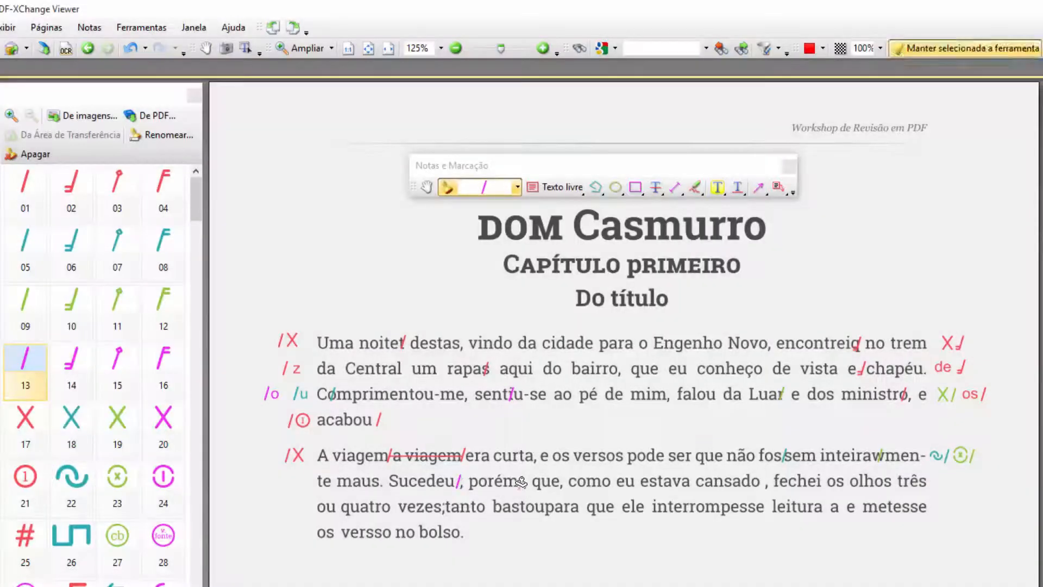
pyautogui.click(762, 481)
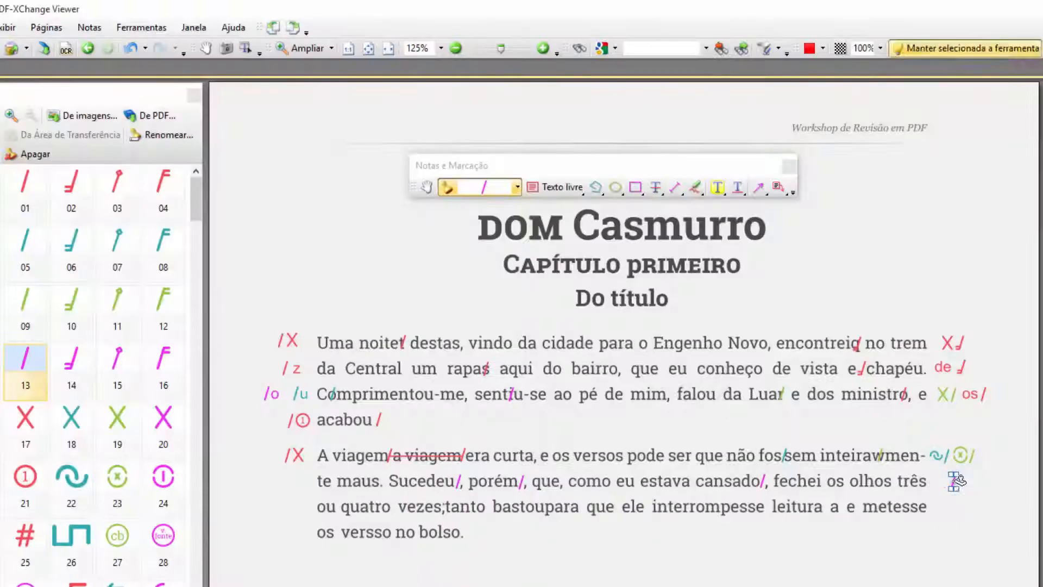
# Repeat the magenta slash three times in the right margin beside that line, add magenta stamp 24 before them, and save the document
pyautogui.click(959, 480)
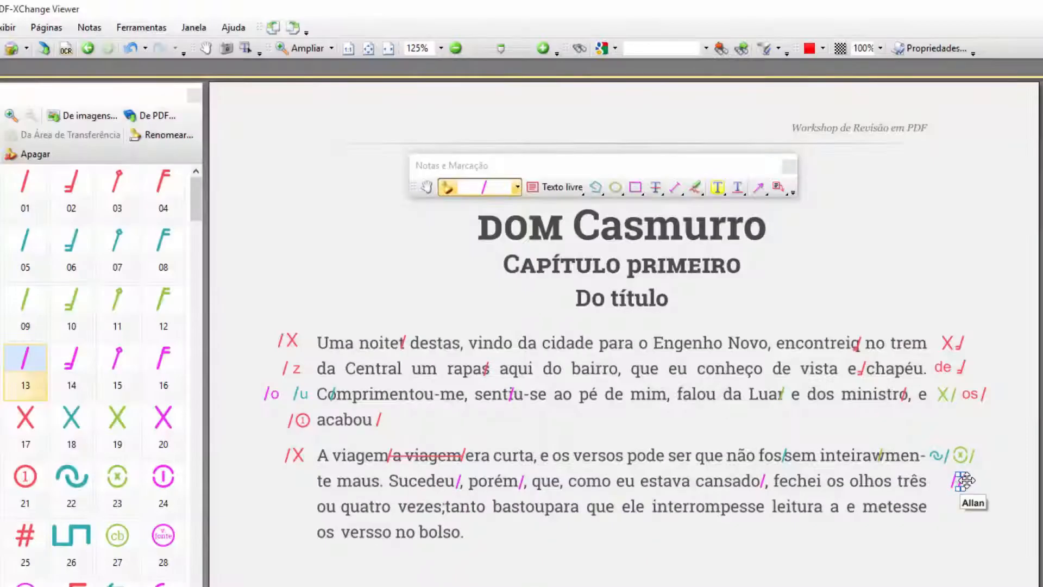
pyautogui.click(165, 488)
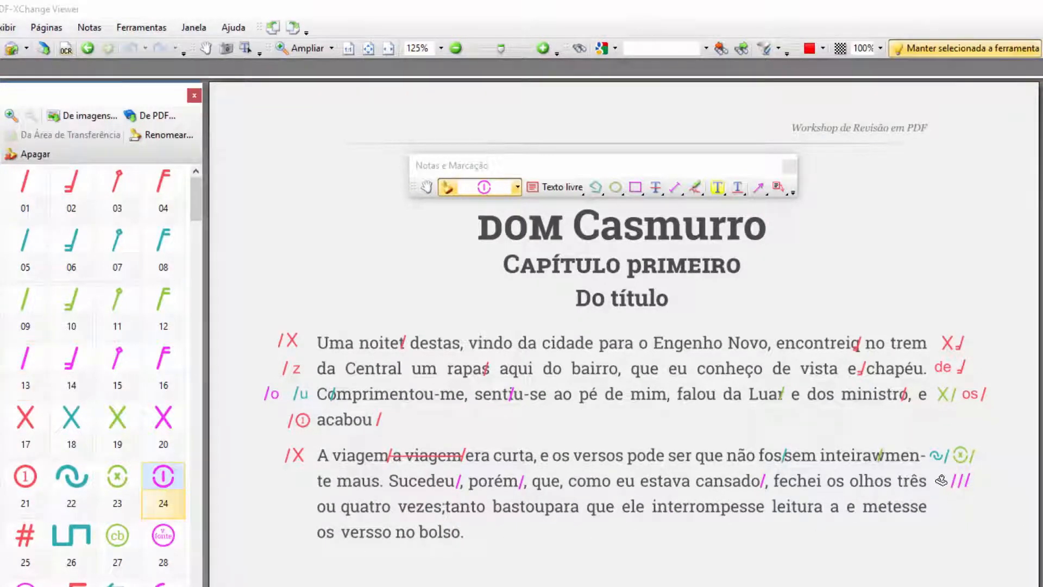
pyautogui.click(942, 480)
pyautogui.hotkey('ctrl', 's')
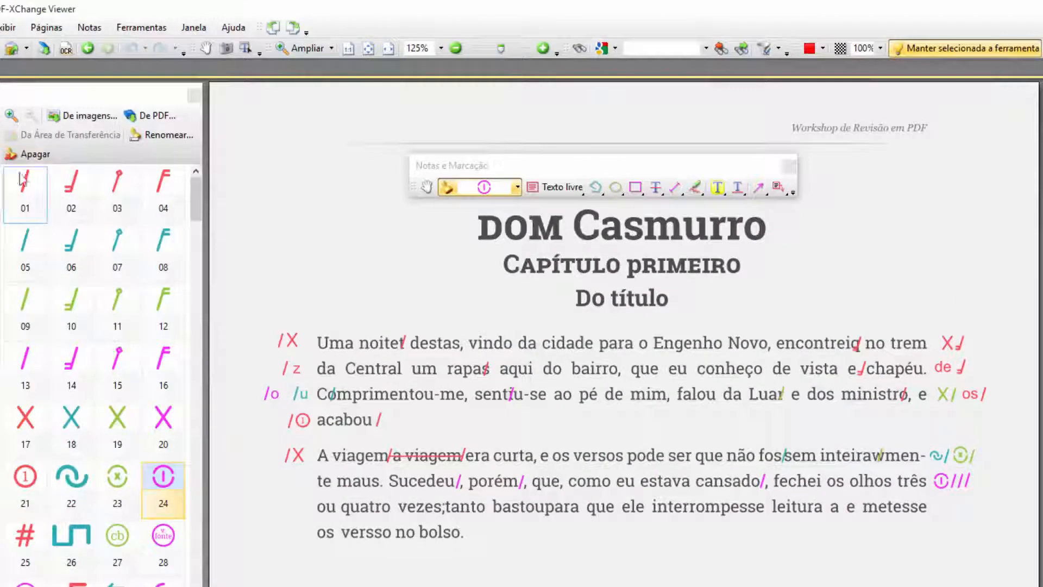
# Mark the missing spaces in "vezes;tanto" and "bastoupara" with red slash stamp 01 and repeat both slashes in the left margin
pyautogui.click(24, 181)
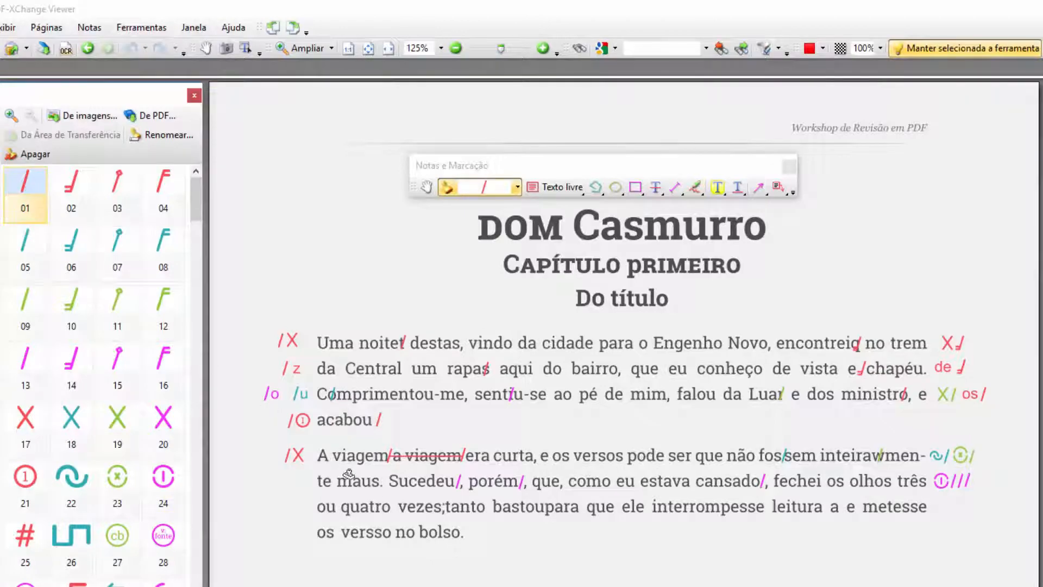
pyautogui.click(445, 507)
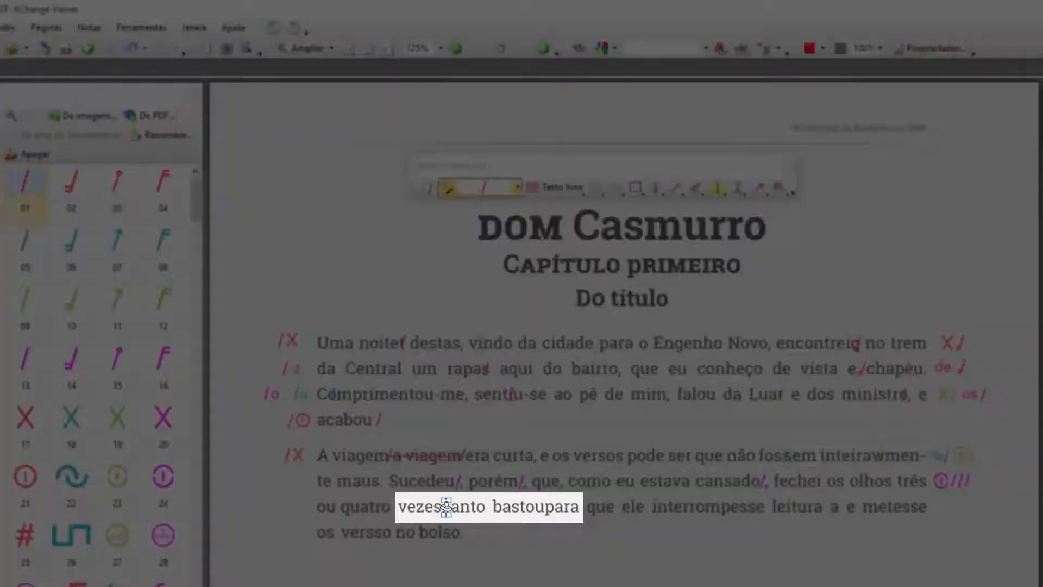
pyautogui.click(544, 506)
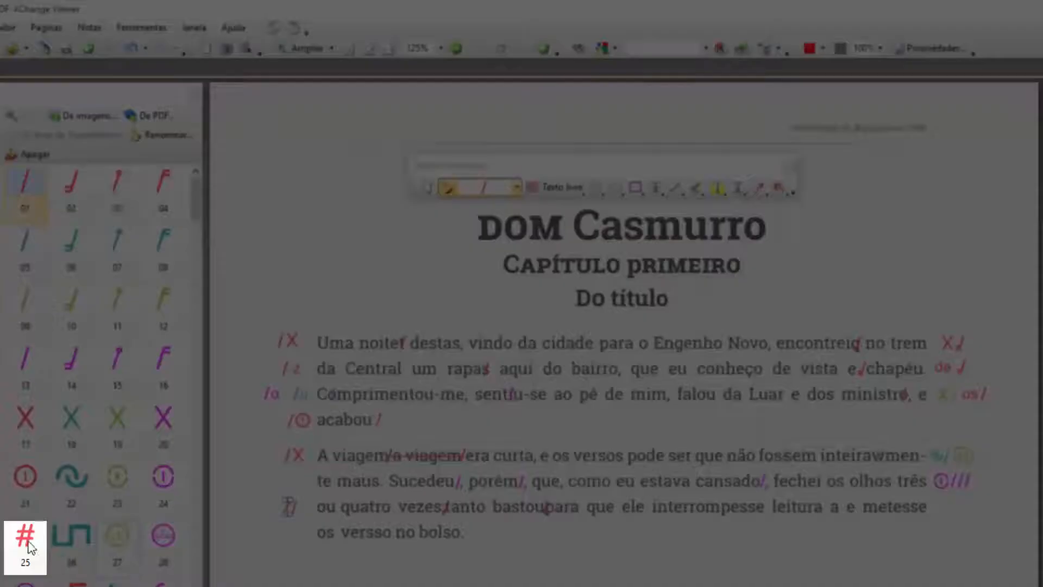
# Add red # stamp 25 after the two red slashes in the left margin and save the document
pyautogui.click(27, 541)
pyautogui.click(304, 506)
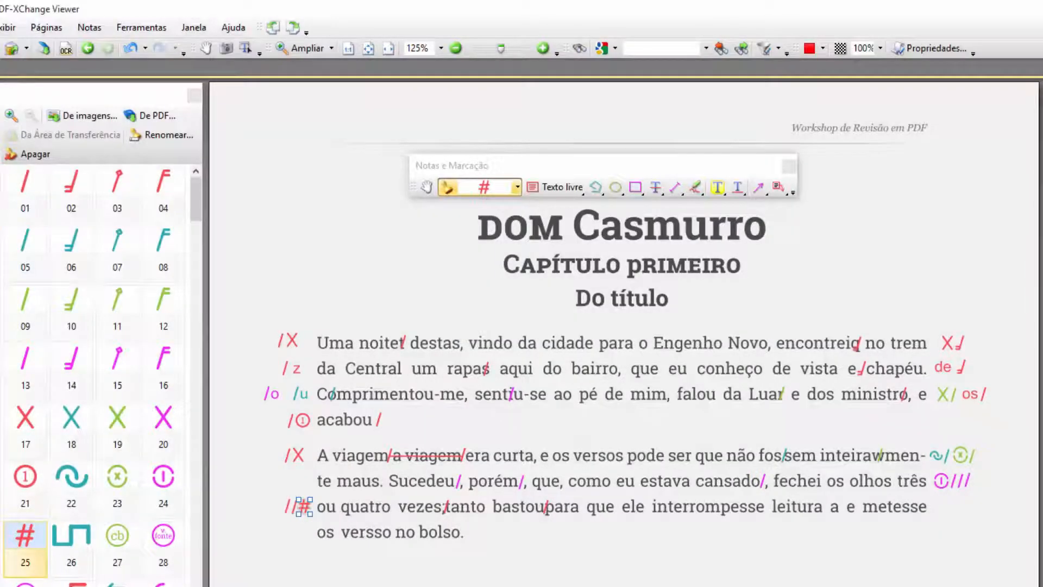
pyautogui.hotkey('ctrl', 's')
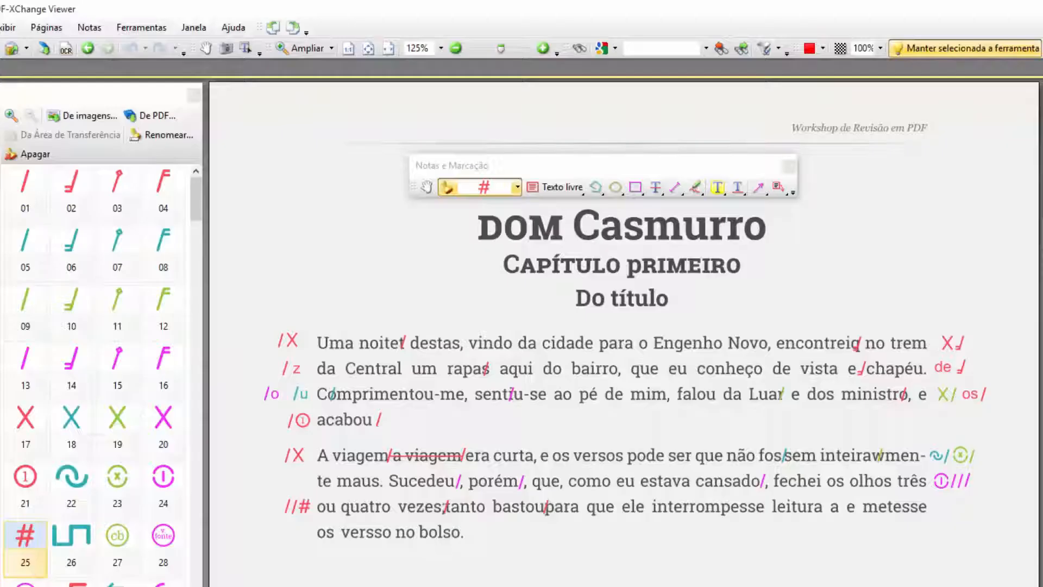
# Draw a freehand transposition line around "leitura" and "a" with the Azul pencil
pyautogui.click(701, 193)
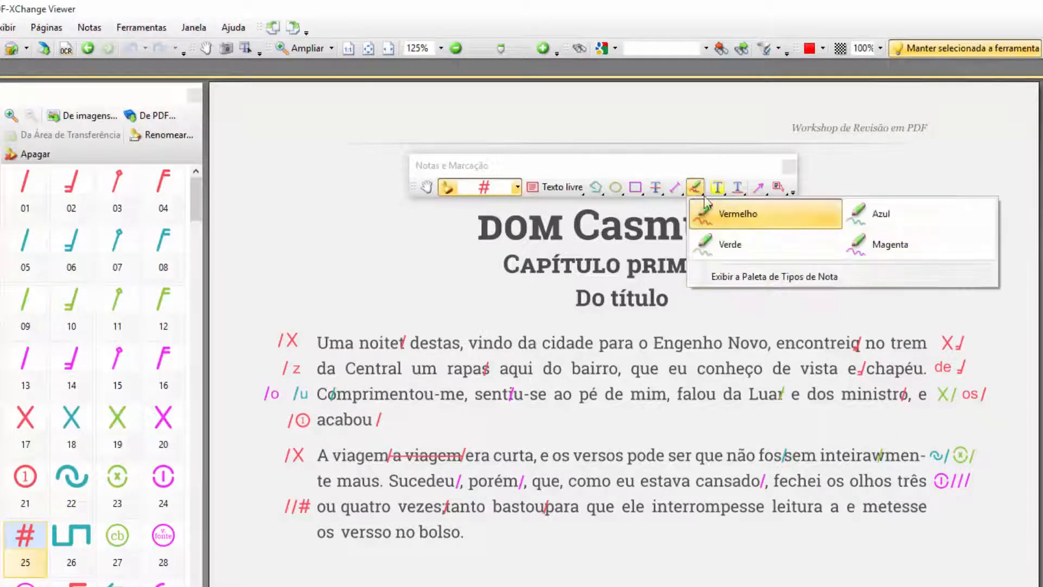
pyautogui.click(877, 213)
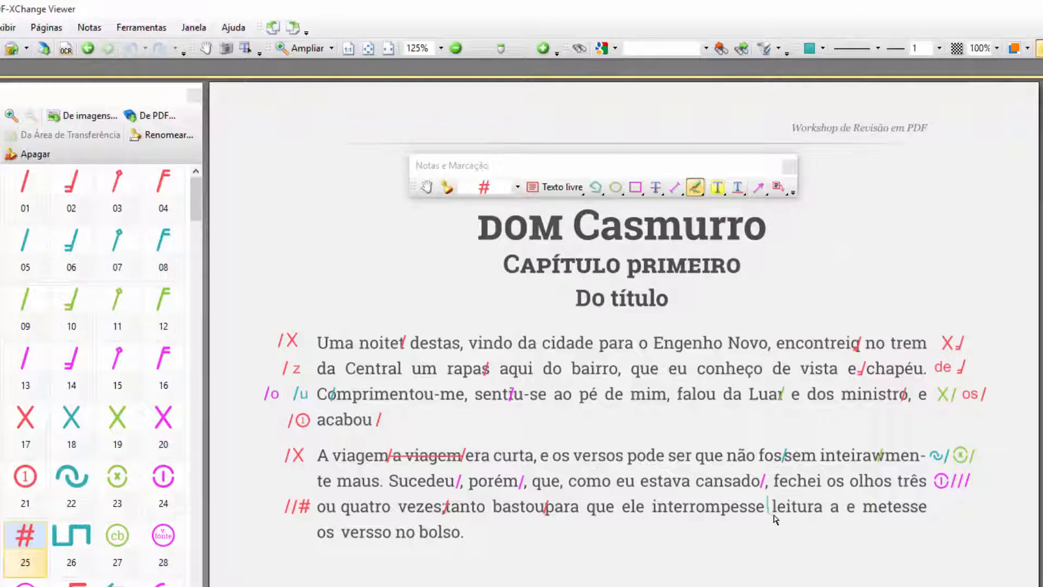
pyautogui.moveTo(828, 495); pyautogui.dragTo(841, 513)
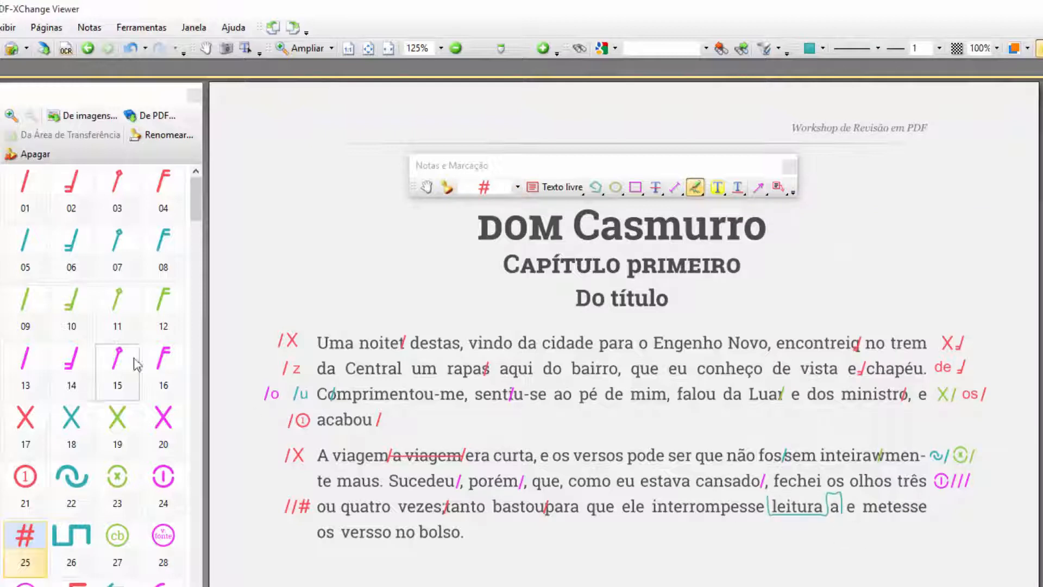
# Place teal slash stamp 05 in the right margin beside the "leitura a" line and add teal transposition stamp 26 before it
pyautogui.click(39, 254)
pyautogui.click(957, 507)
pyautogui.click(76, 536)
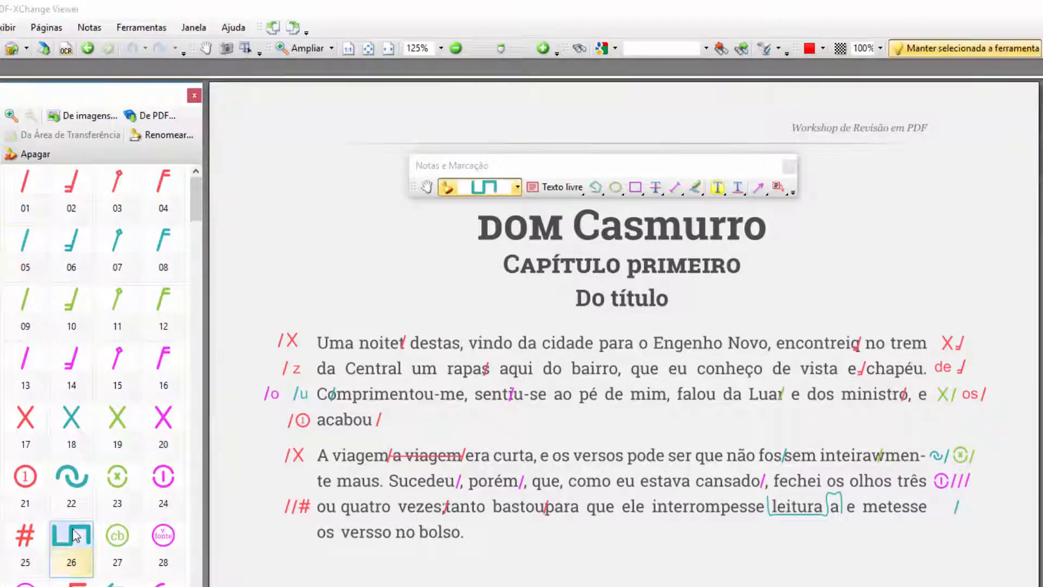
pyautogui.click(942, 507)
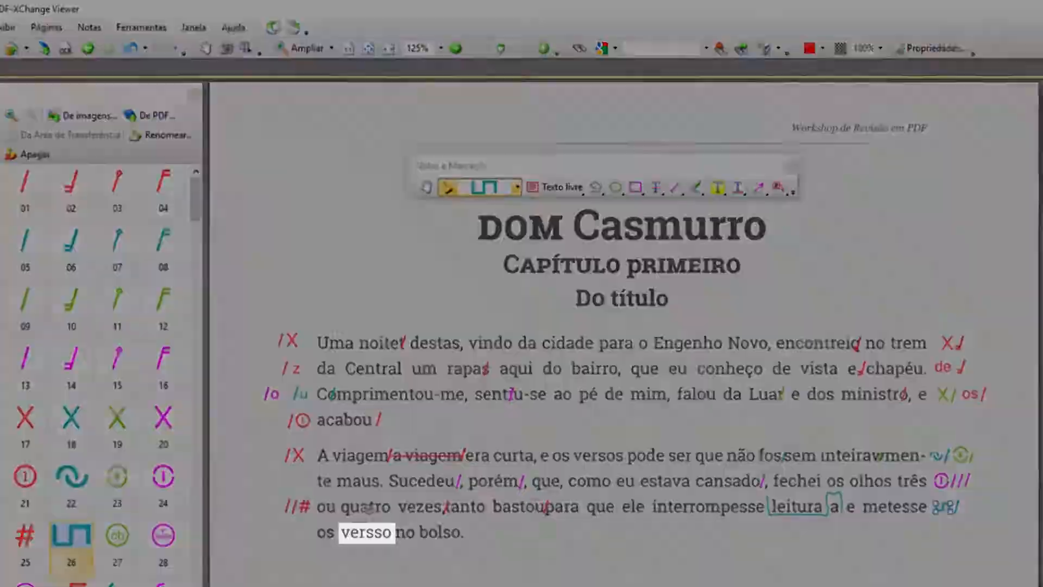
# Place teal stamps 26 and 05 in the left margin beside "os versso" and pencil a blue transposition line around the final "s" and "o"
pyautogui.click(302, 532)
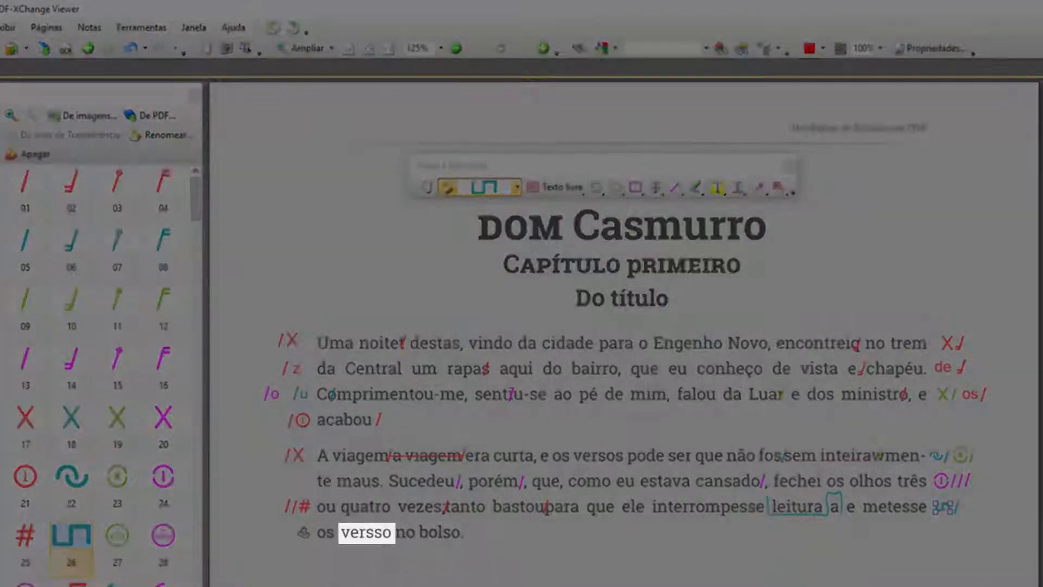
pyautogui.click(27, 261)
pyautogui.click(290, 532)
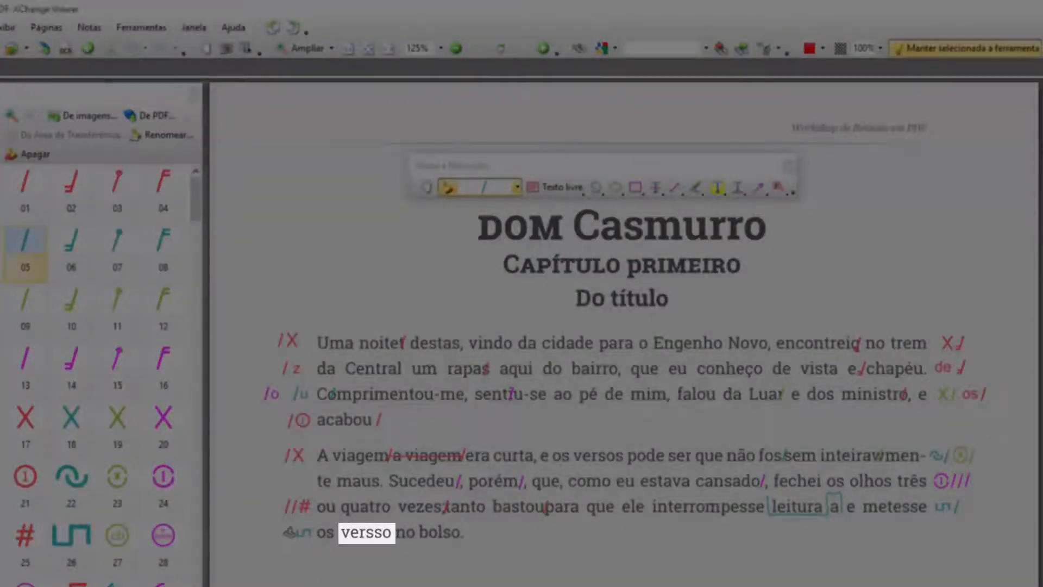
pyautogui.click(694, 187)
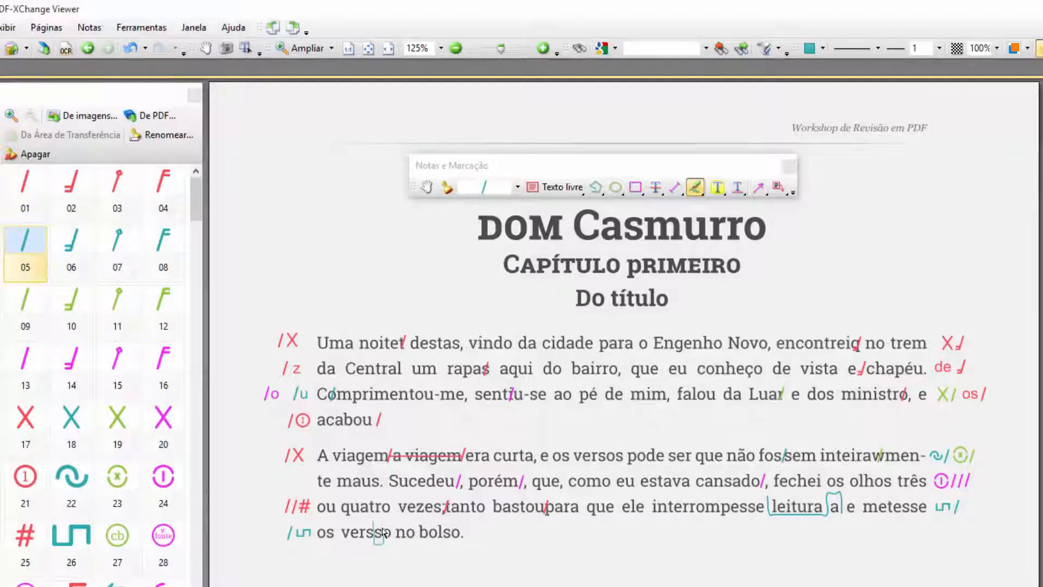
pyautogui.click(427, 188)
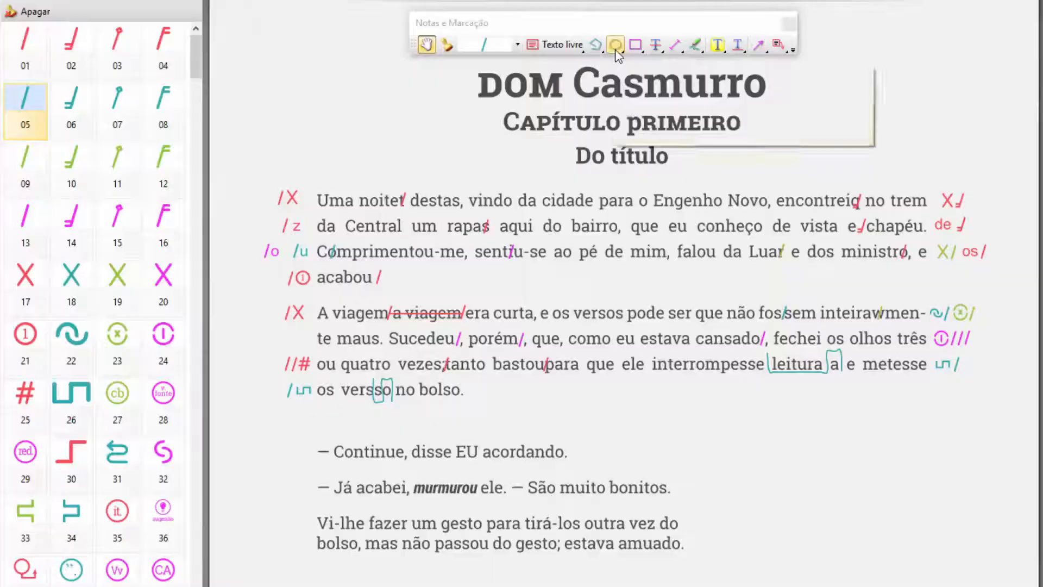
# Circle "EU" with a green oval and add green "cb" stamp 27 preceded by green slash stamp 09 in the left margin
pyautogui.click(616, 46)
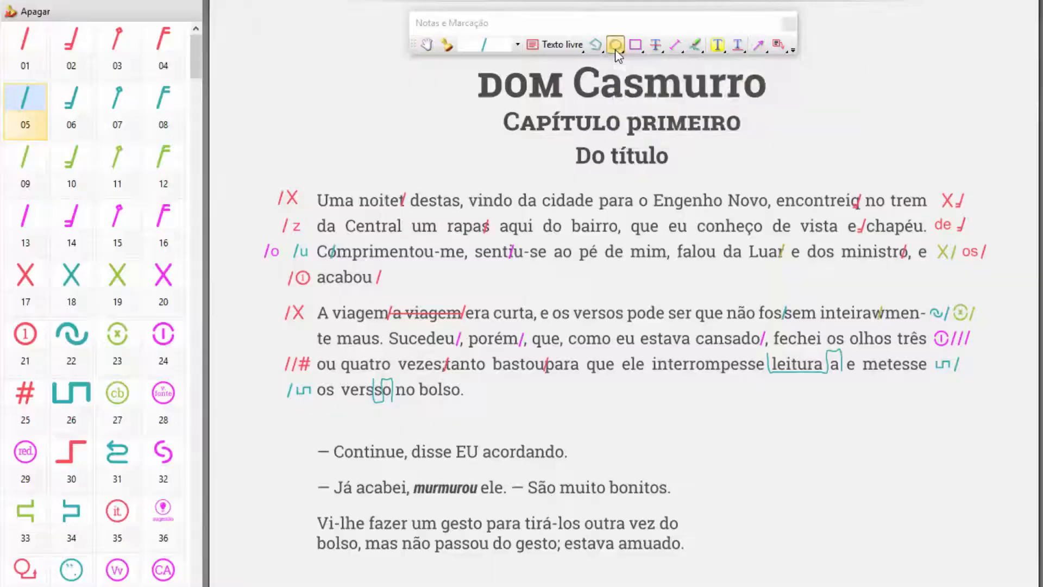
pyautogui.moveTo(450, 433); pyautogui.dragTo(482, 466)
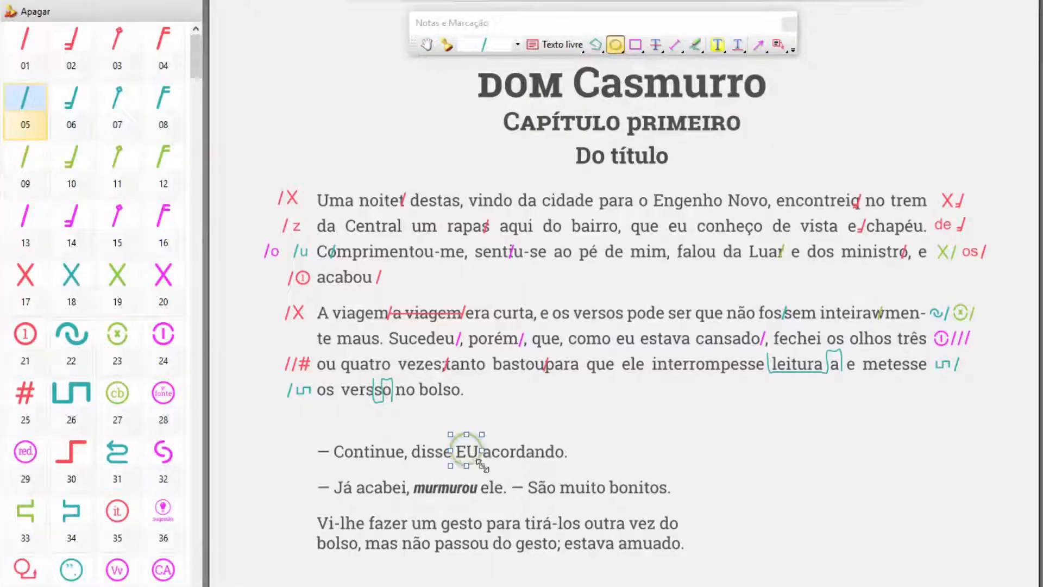
pyautogui.click(116, 402)
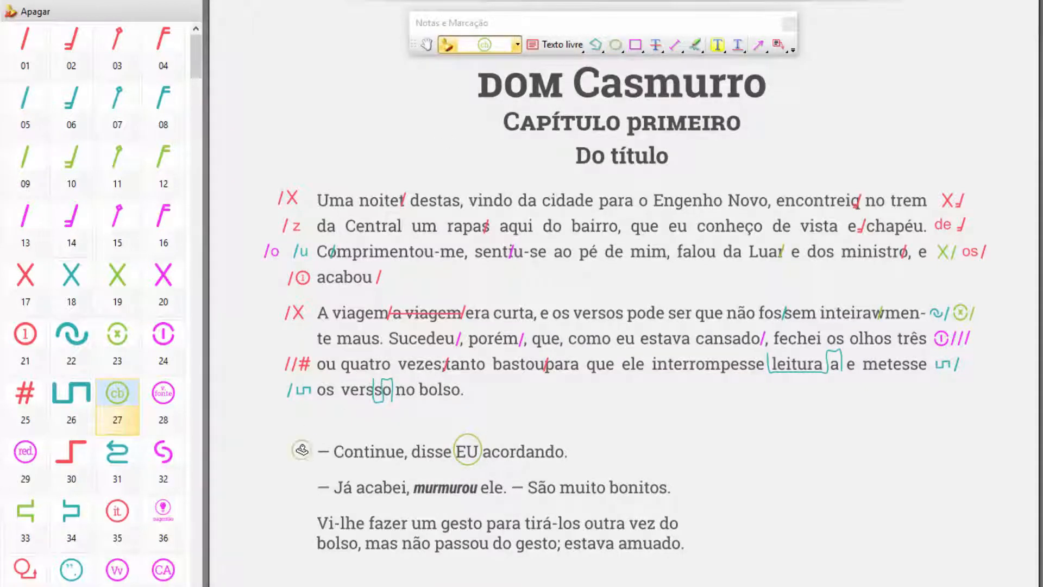
pyautogui.click(302, 450)
pyautogui.click(34, 164)
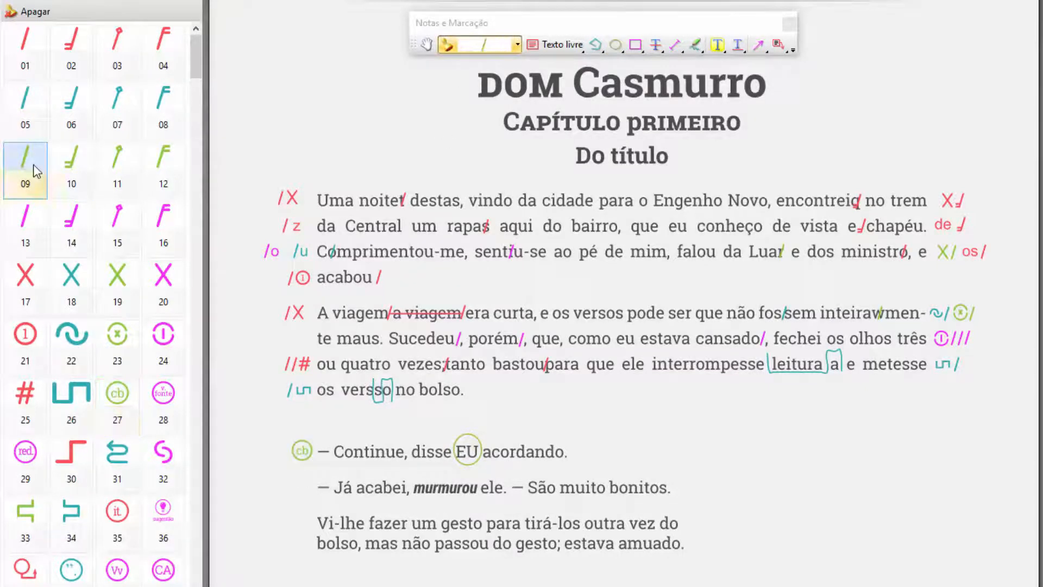
pyautogui.click(287, 450)
pyautogui.click(426, 46)
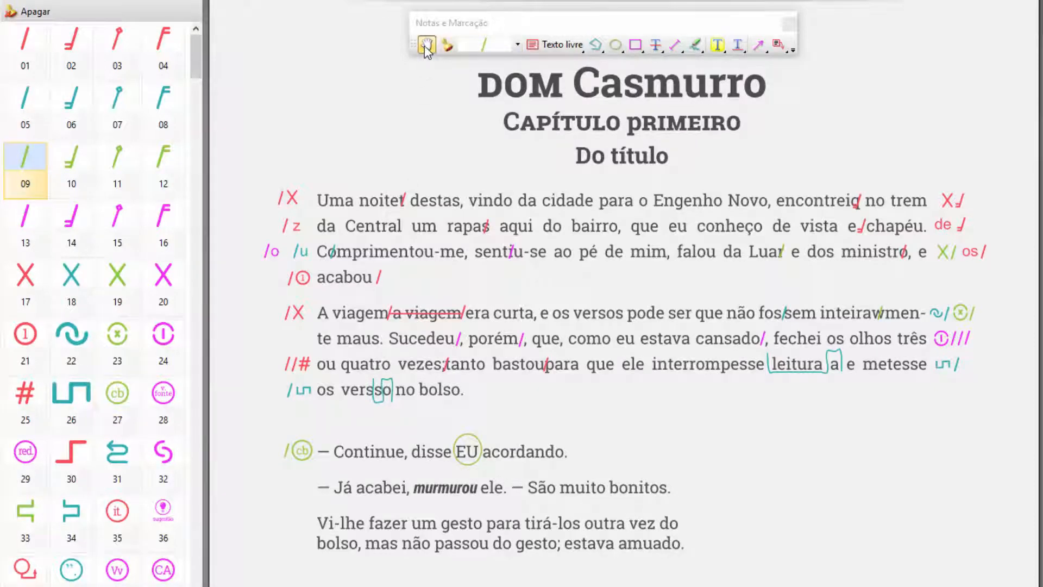
# Circle the bold italic word "murmurou" with a Magenta oval
pyautogui.scroll(-8, 567, 170)
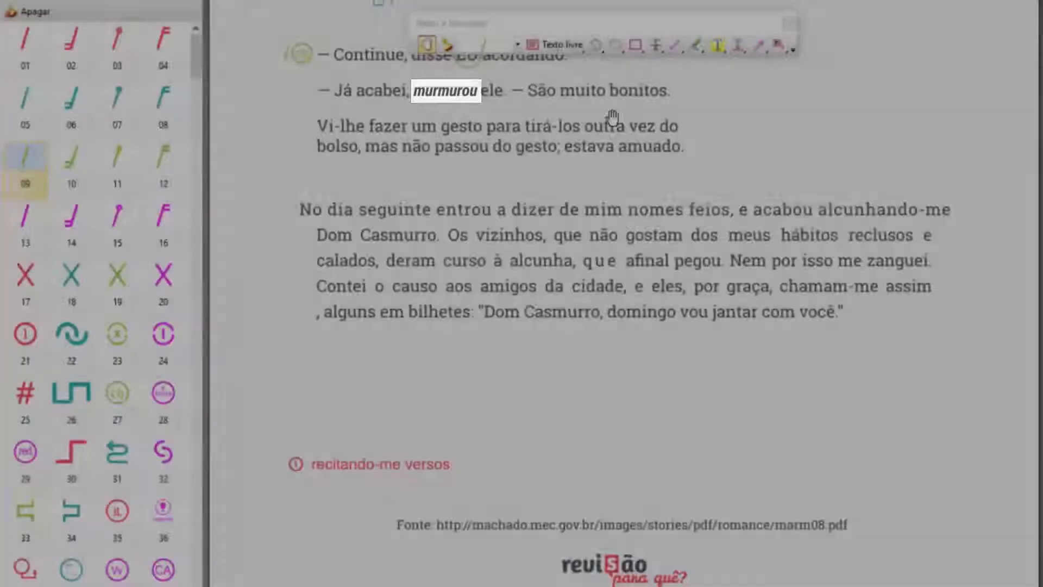
pyautogui.click(622, 49)
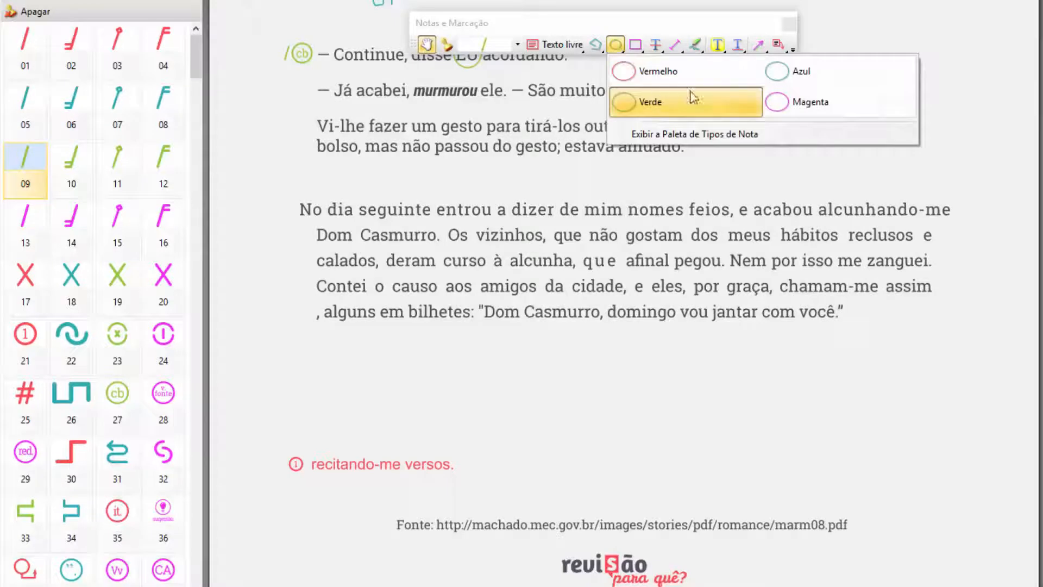
pyautogui.click(804, 110)
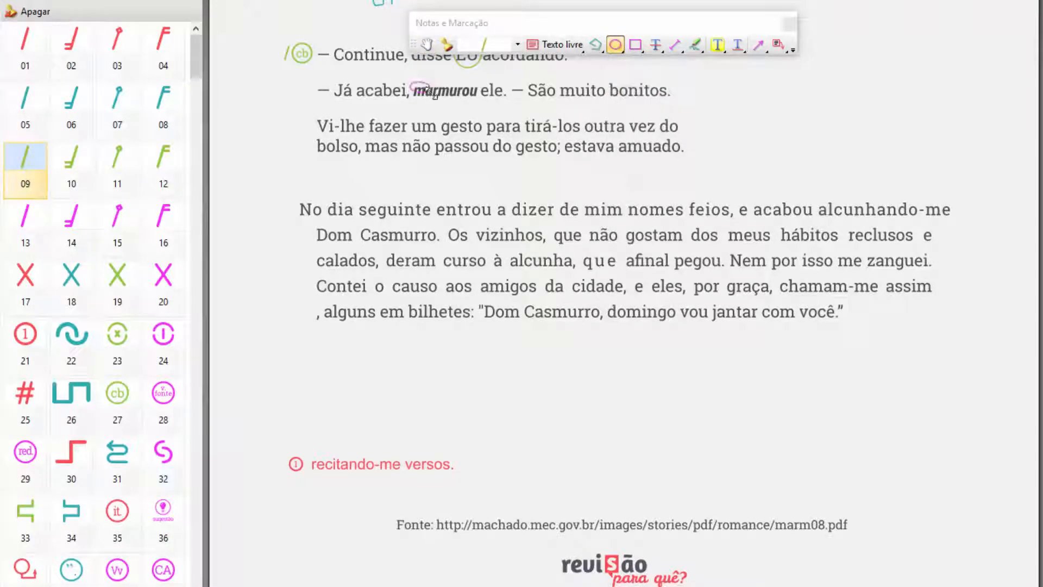
pyautogui.moveTo(432, 93); pyautogui.dragTo(473, 95)
# Place magenta slash stamp 13 in the left margin beside the "murmurou" line and add magenta "v. fonte" stamp 28 after it
pyautogui.click(28, 223)
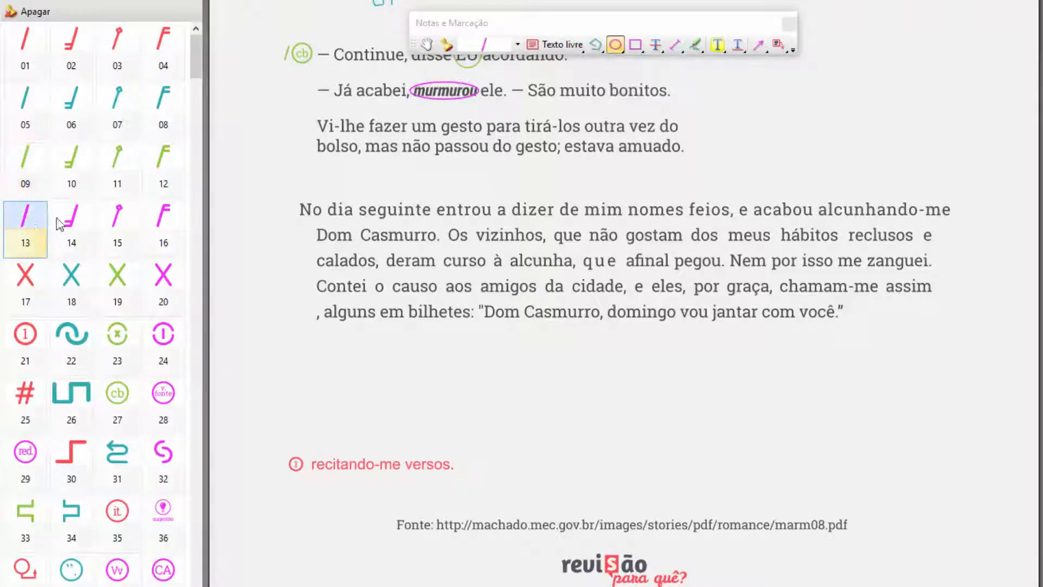
pyautogui.click(487, 48)
pyautogui.click(287, 88)
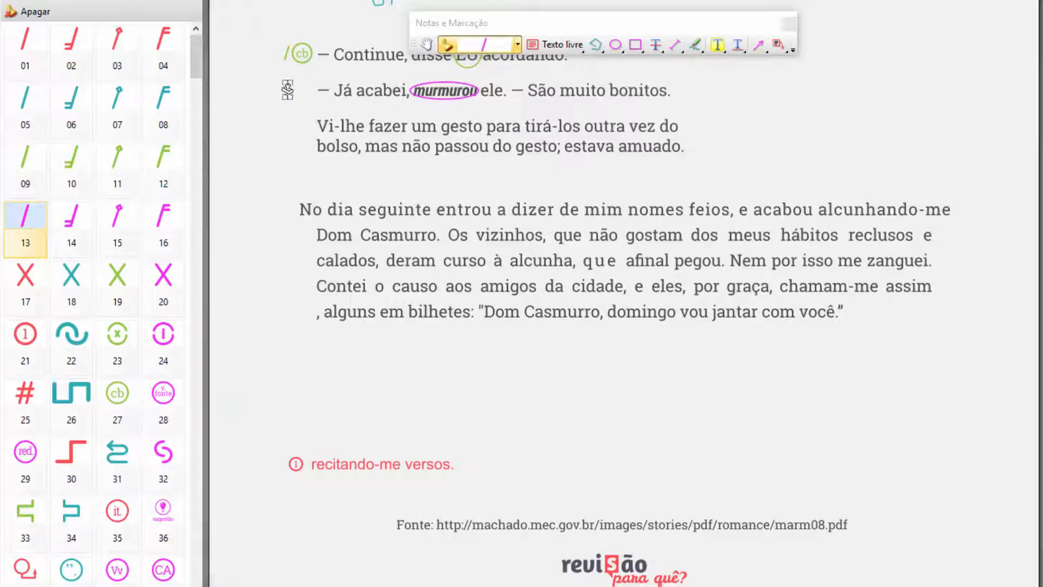
pyautogui.click(163, 399)
pyautogui.click(302, 90)
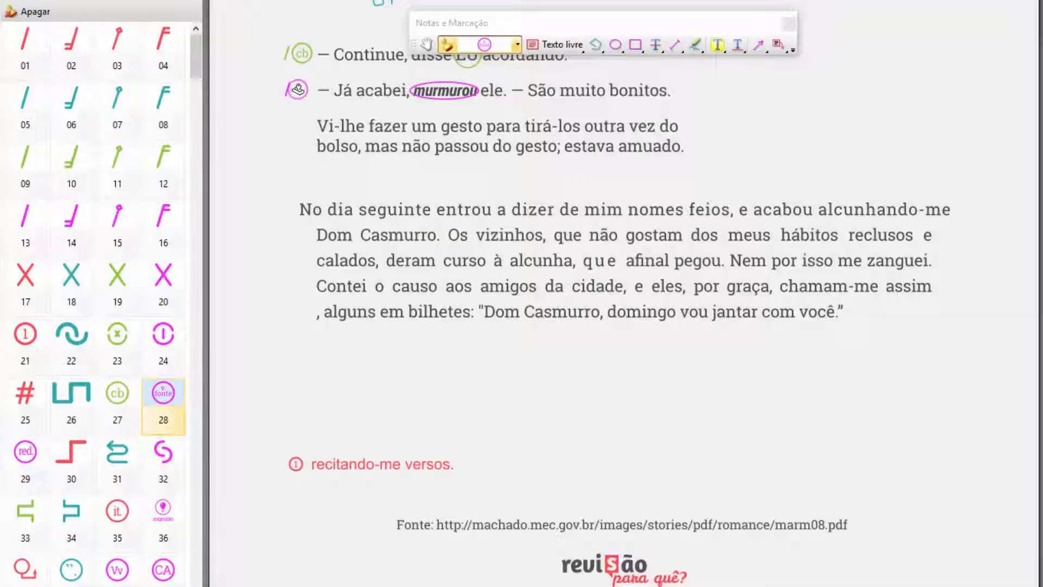
pyautogui.click(427, 45)
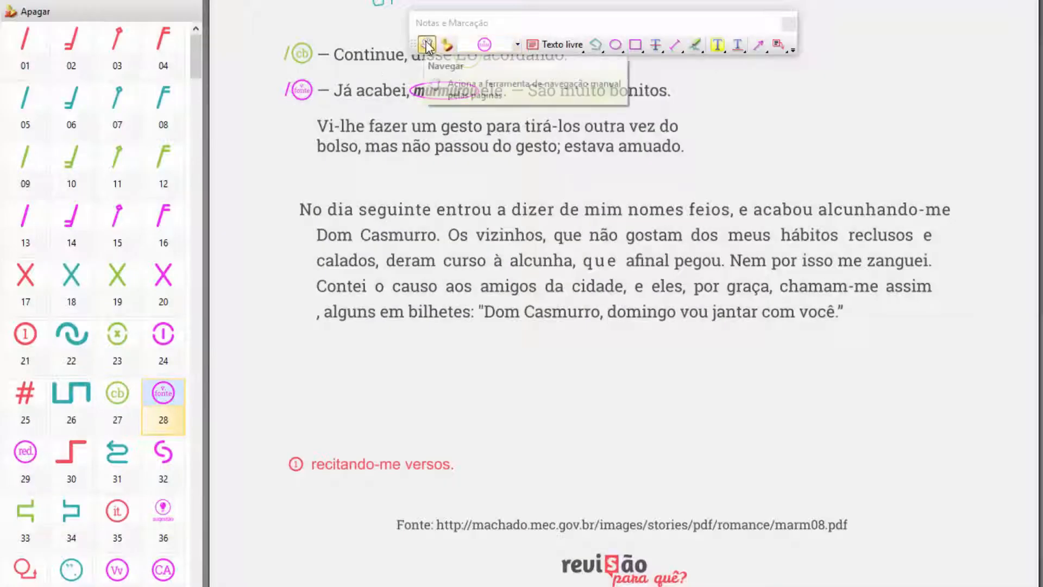
# Place magenta "red." stamp 29 preceded by magenta slash stamp 13 in the left margin beside the "murmurou" line
pyautogui.click(516, 26)
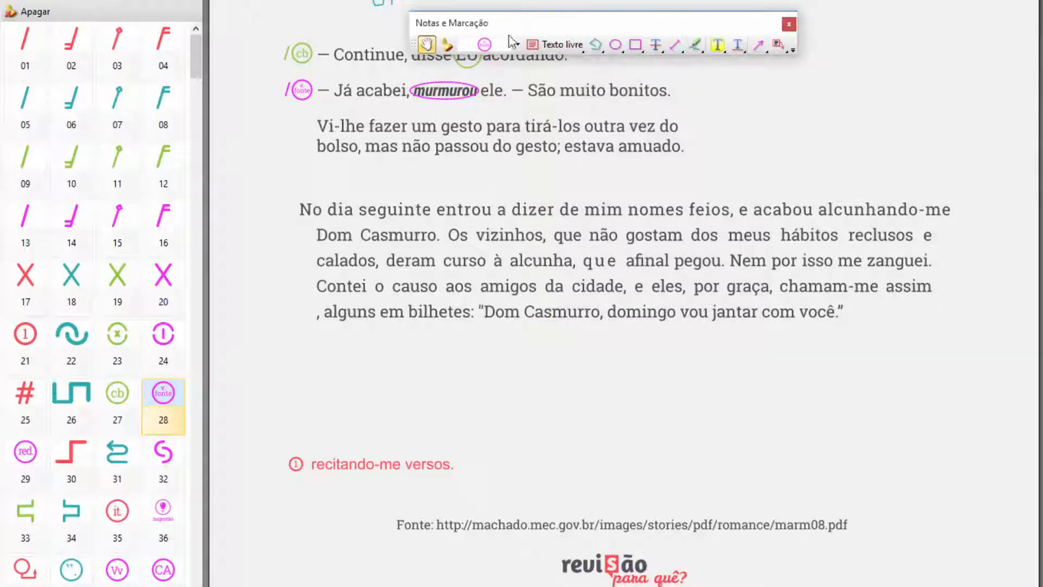
pyautogui.click(44, 456)
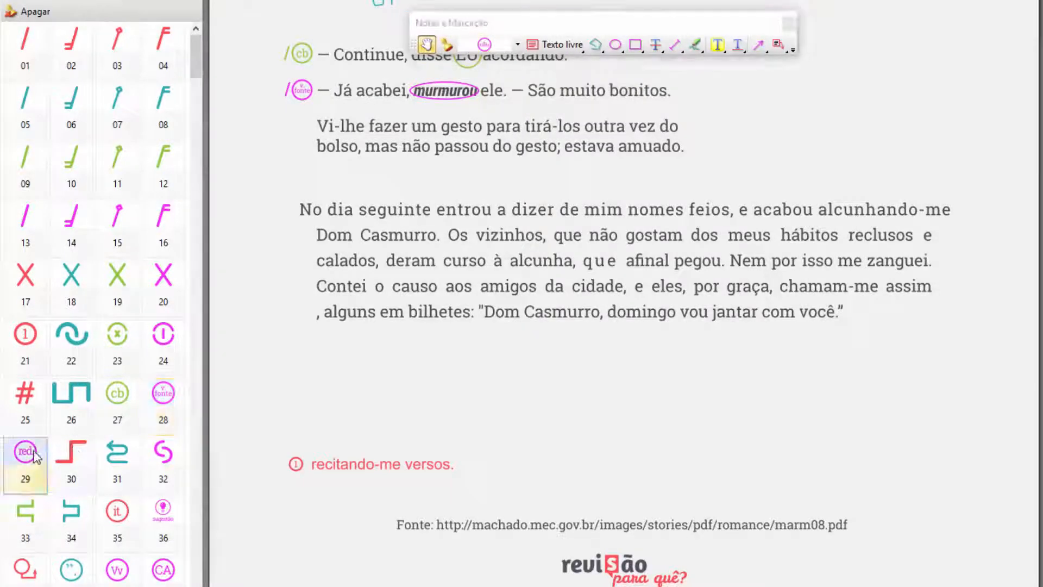
pyautogui.click(477, 47)
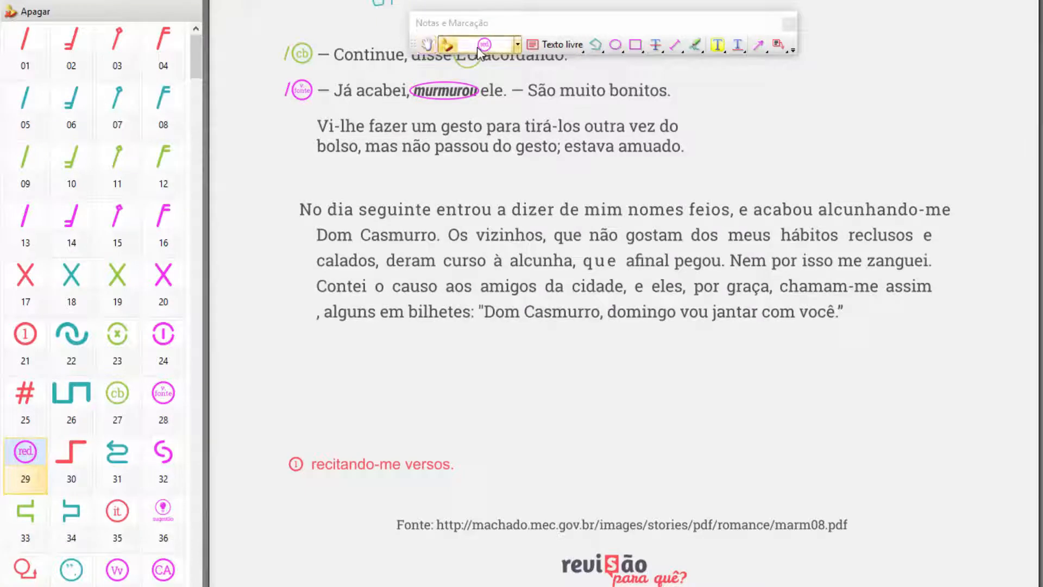
pyautogui.click(271, 90)
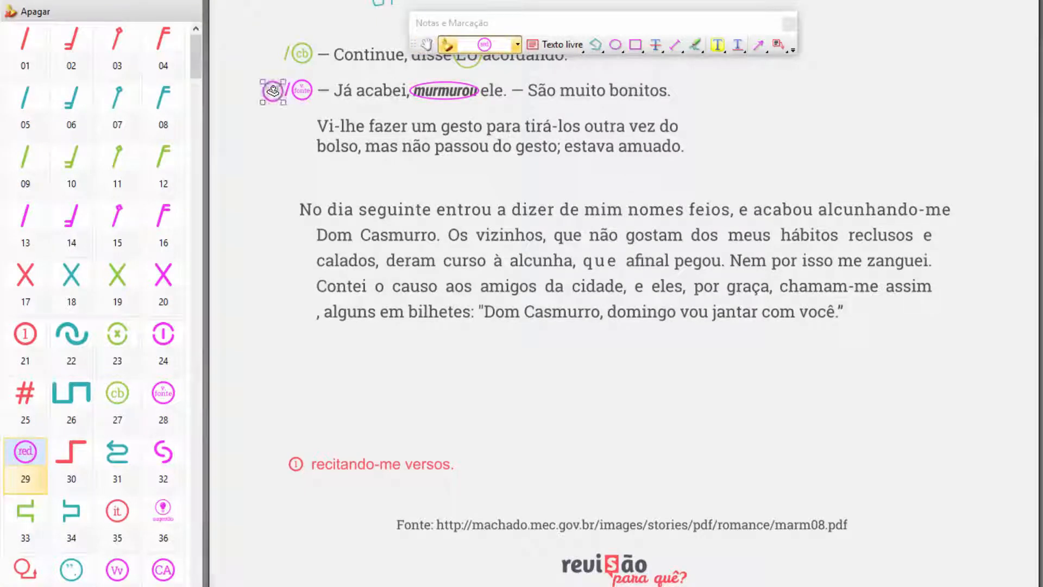
pyautogui.click(270, 91)
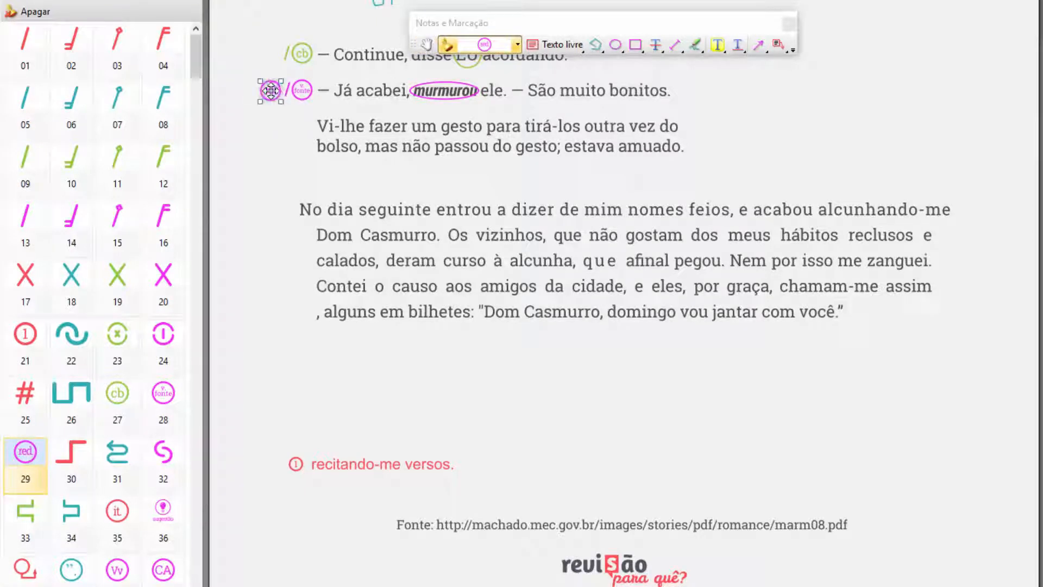
pyautogui.click(27, 217)
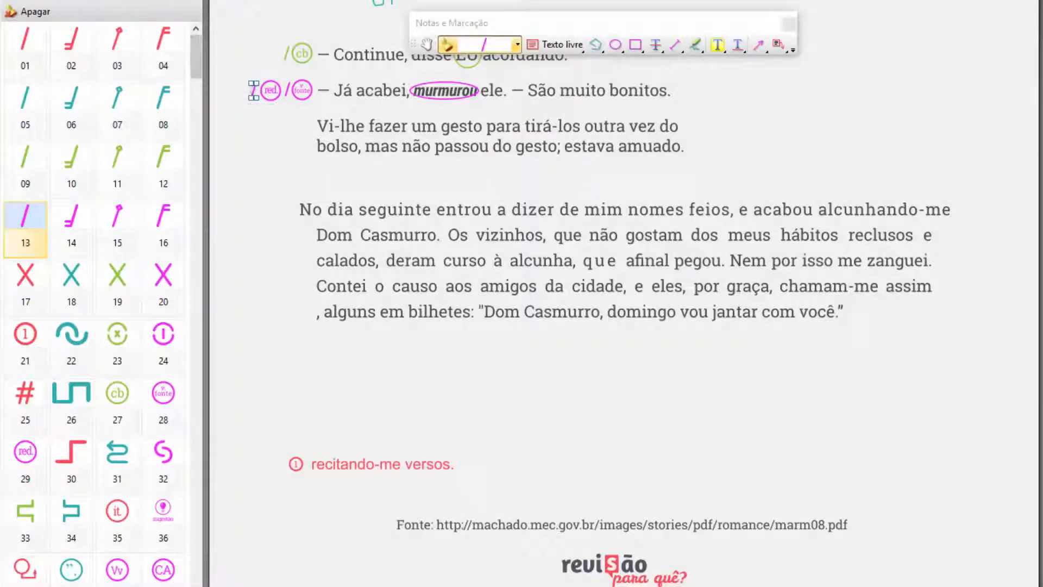
pyautogui.press('Escape')
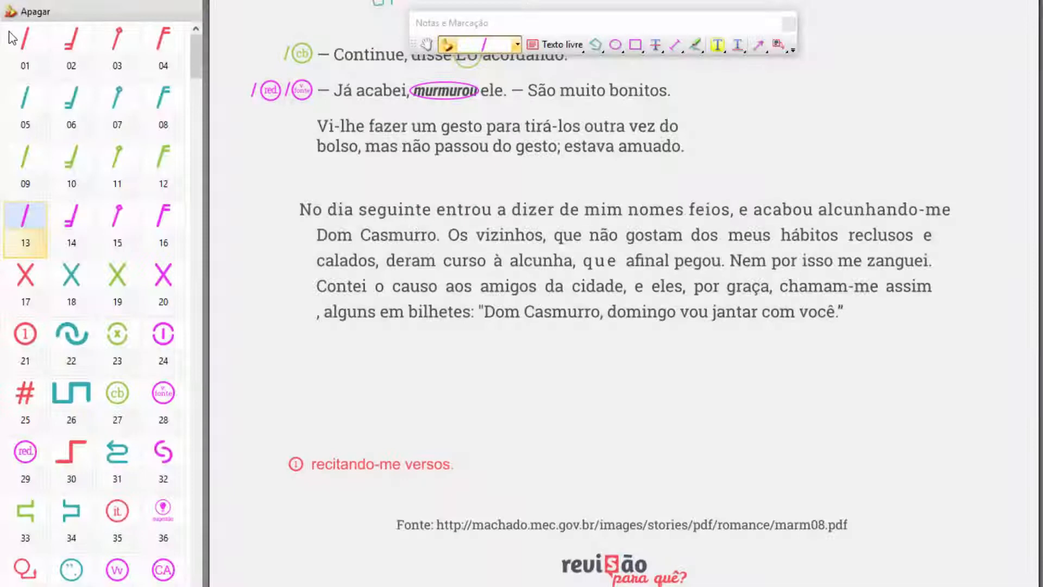
# Mark the spot after "ele." with red slash stamp 01 and add red stamps 01 and 30 in the left margin of that line
pyautogui.click(14, 37)
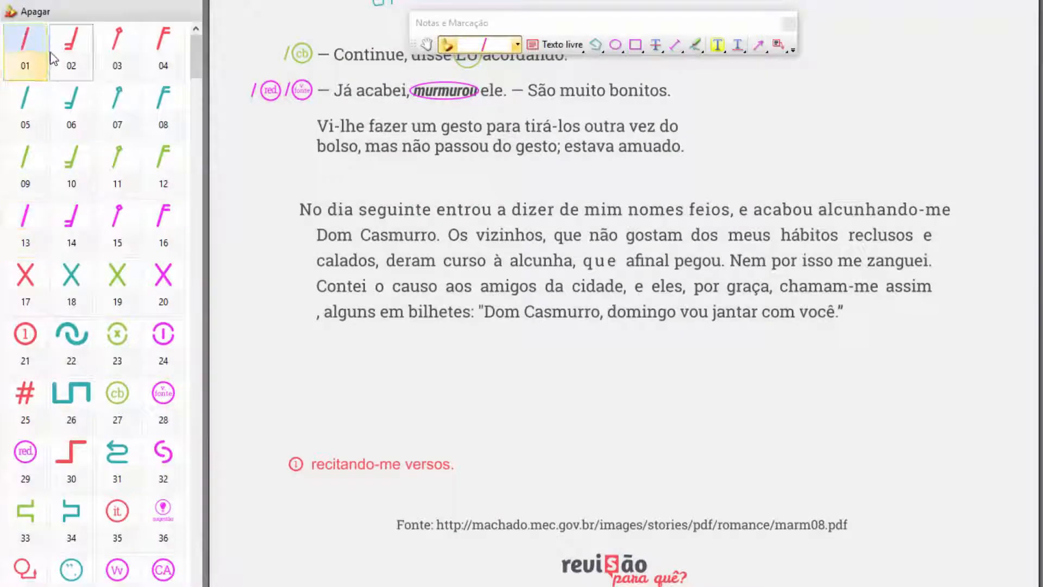
pyautogui.click(508, 90)
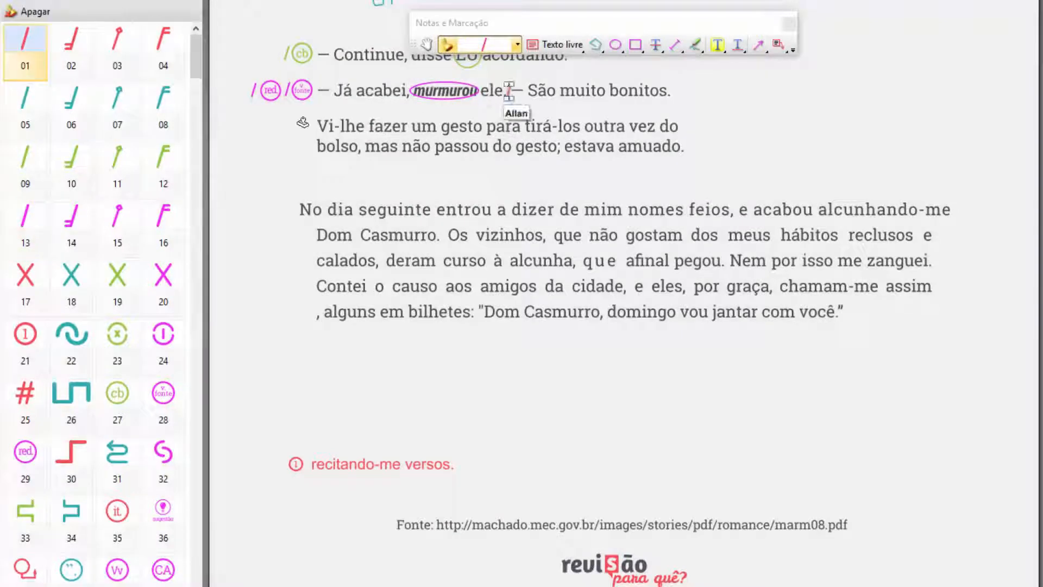
pyautogui.click(71, 456)
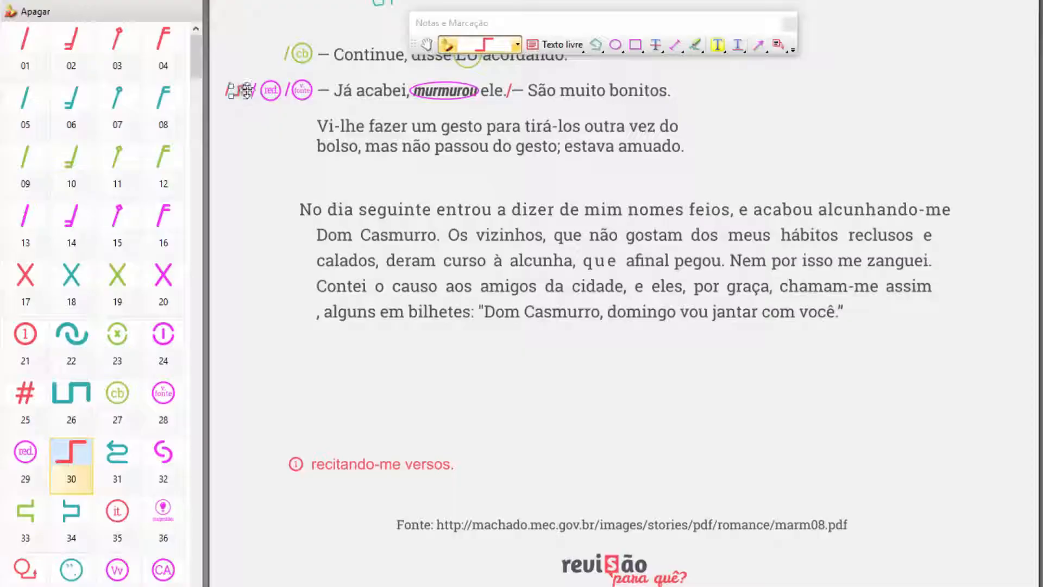
pyautogui.click(427, 45)
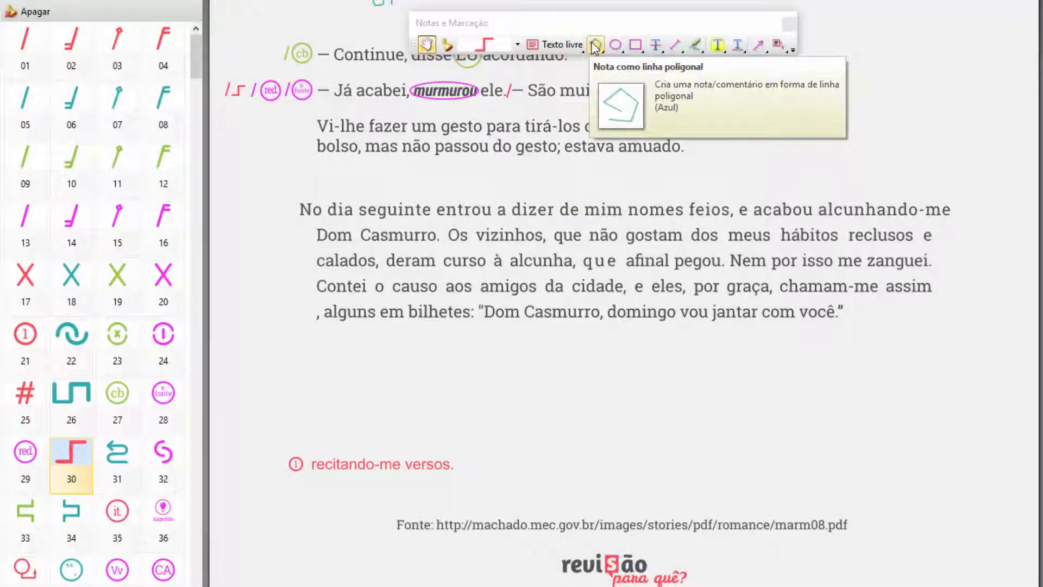
# Draw a blue arrowed polygonal line from before "bolso", between the two text lines, to the end of "outra vez do"
pyautogui.click(600, 48)
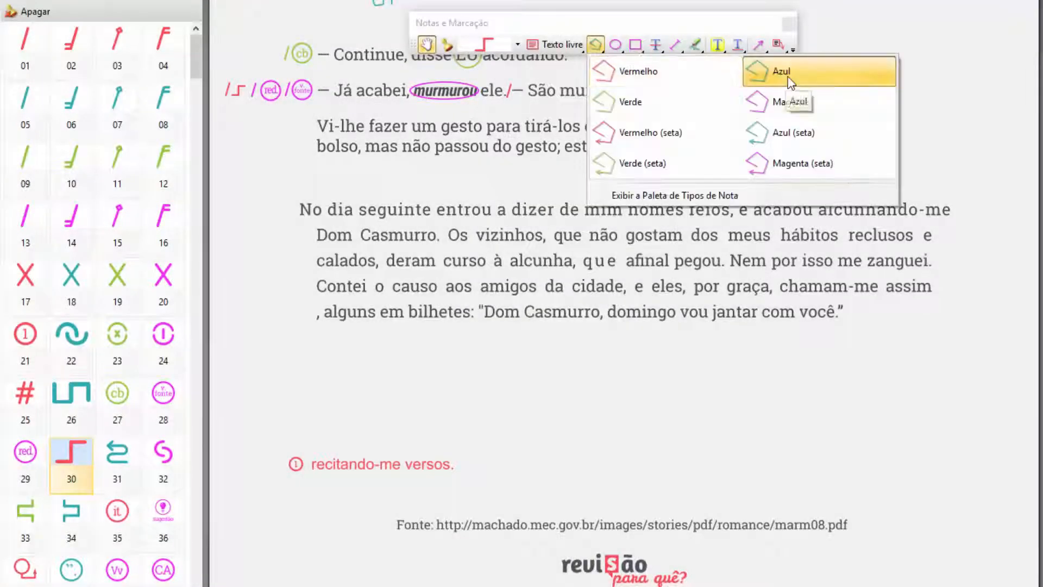
pyautogui.click(795, 134)
pyautogui.click(309, 147)
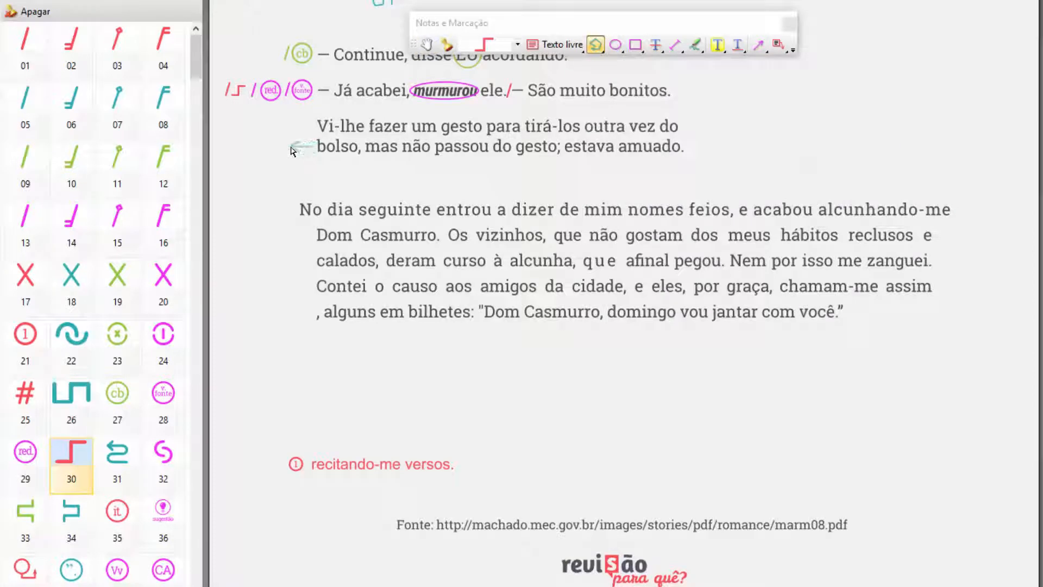
pyautogui.click(291, 147)
pyautogui.click(291, 134)
pyautogui.doubleClick(692, 136)
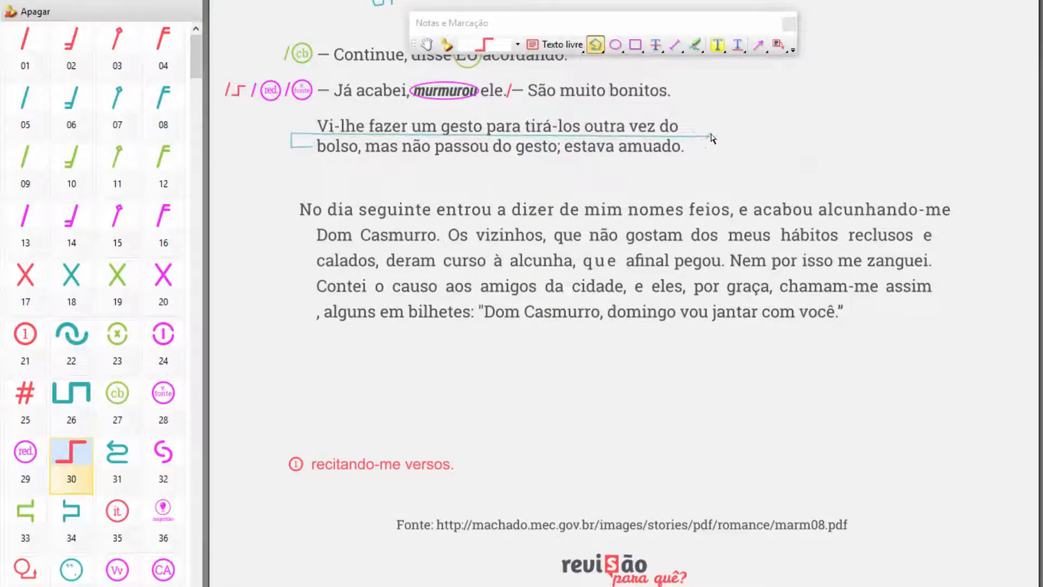
pyautogui.rightClick(686, 126)
pyautogui.click(727, 151)
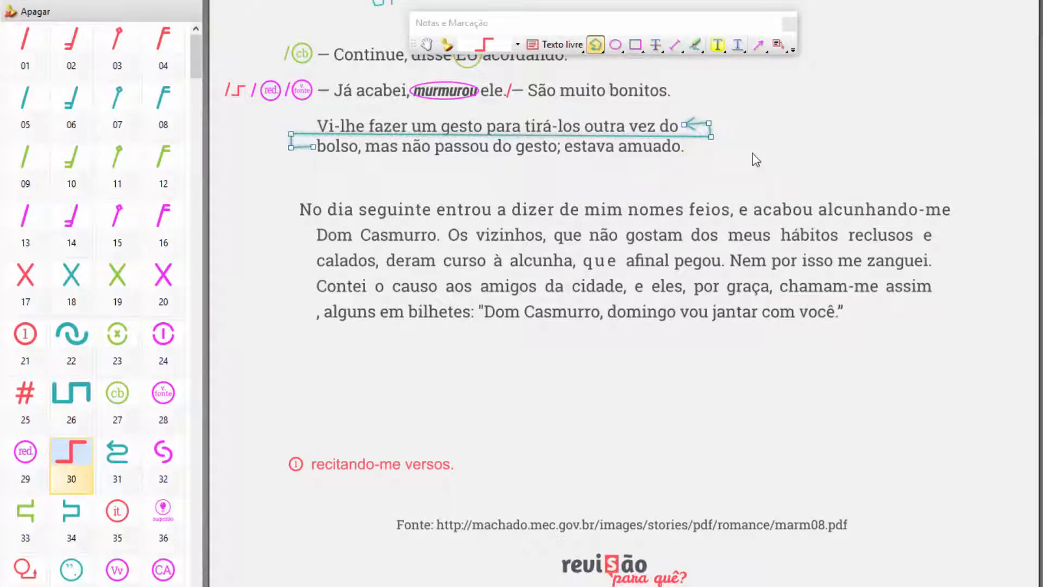
# Place teal slash stamp 05 and teal stamp 31 in the left margin beside the start of the blue arrow line
pyautogui.click(34, 119)
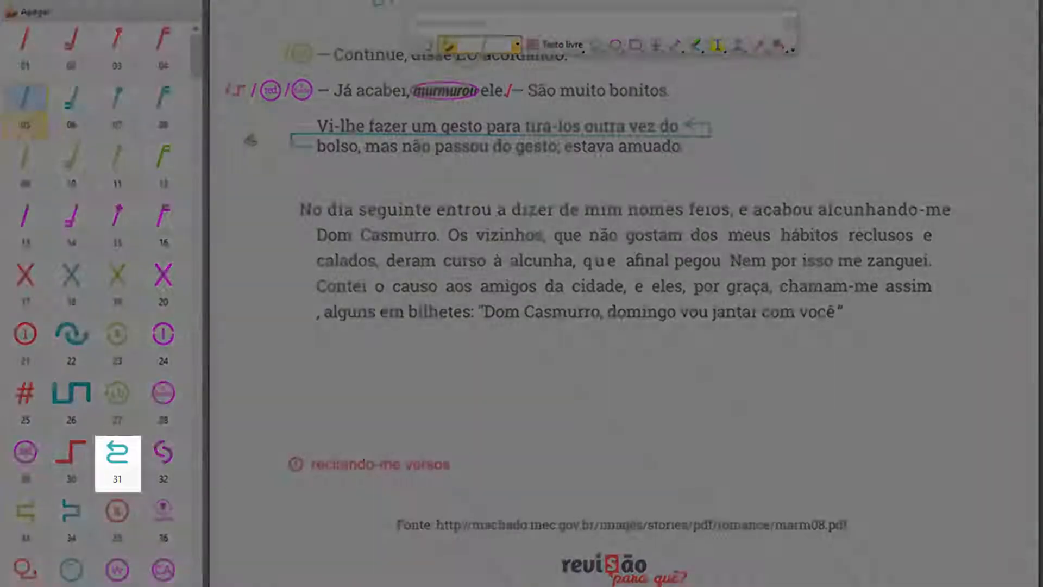
pyautogui.click(117, 457)
pyautogui.click(268, 141)
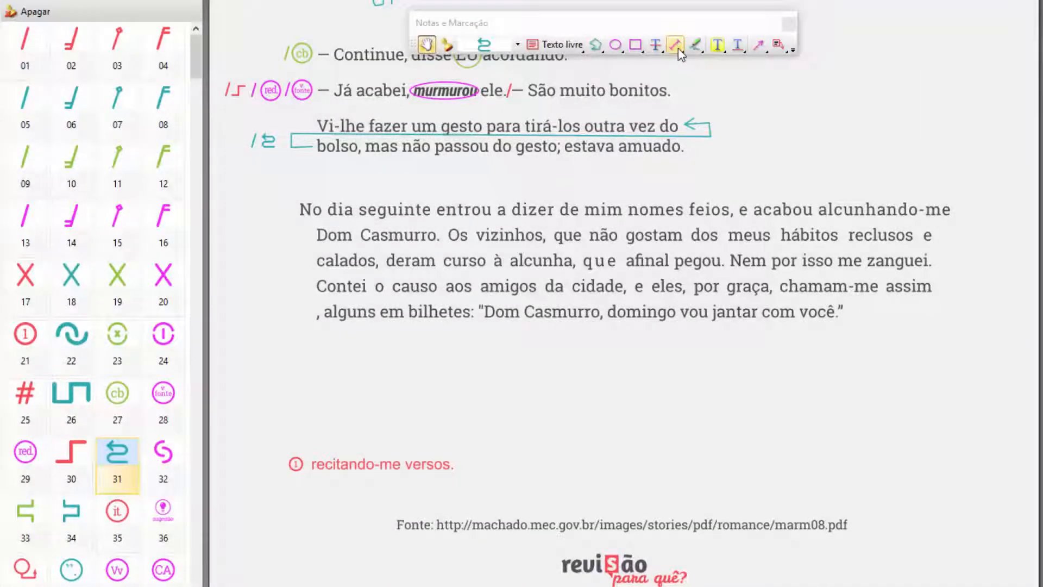
# Draw a magenta line across the gap above "No dia seguinte" and place magenta stamps 32 and 13 in the right margin beside it
pyautogui.click(678, 49)
pyautogui.moveTo(299, 174); pyautogui.dragTo(953, 174)
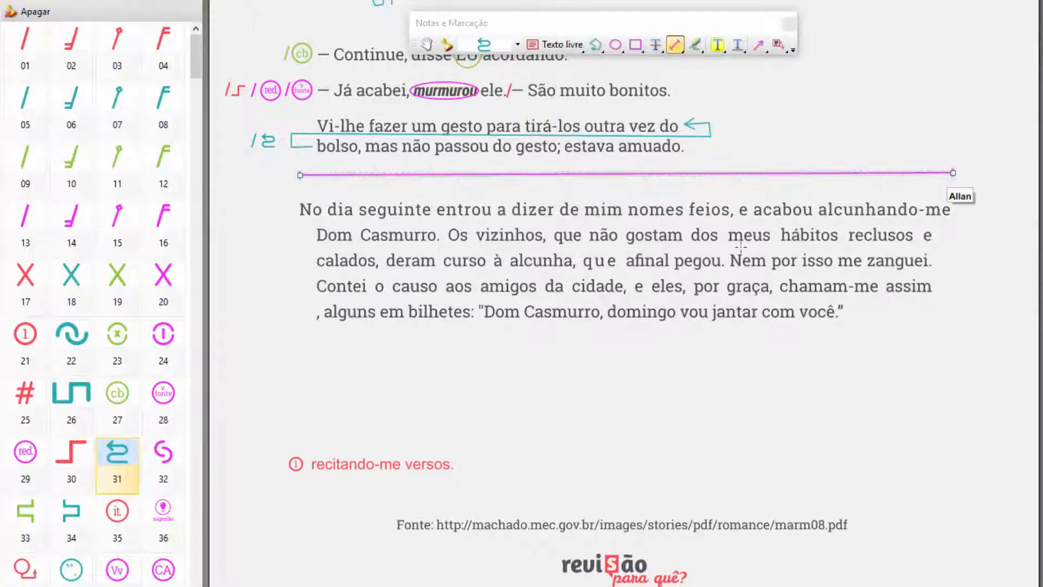
pyautogui.click(25, 220)
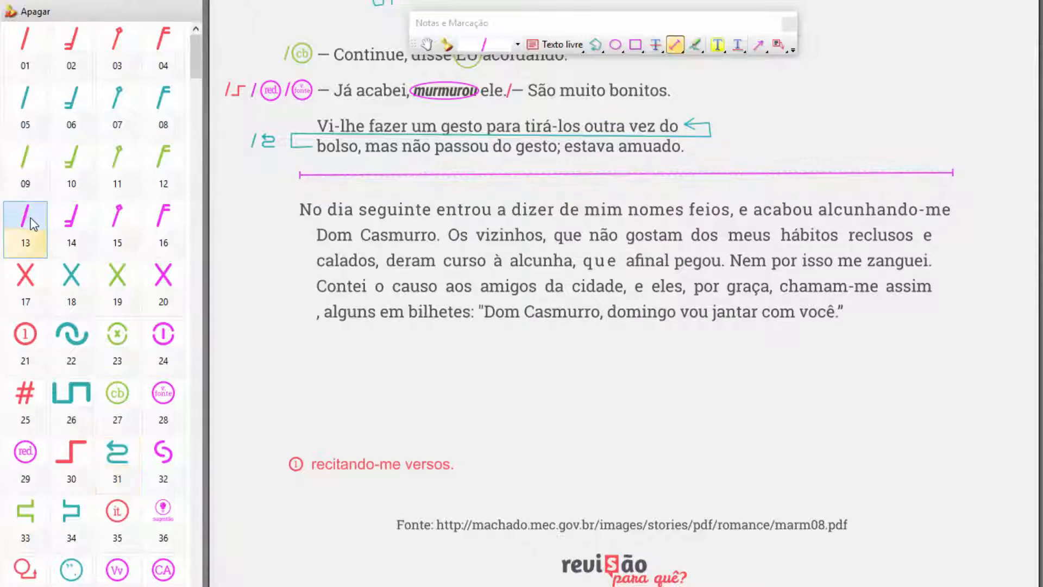
pyautogui.click(489, 48)
pyautogui.click(992, 172)
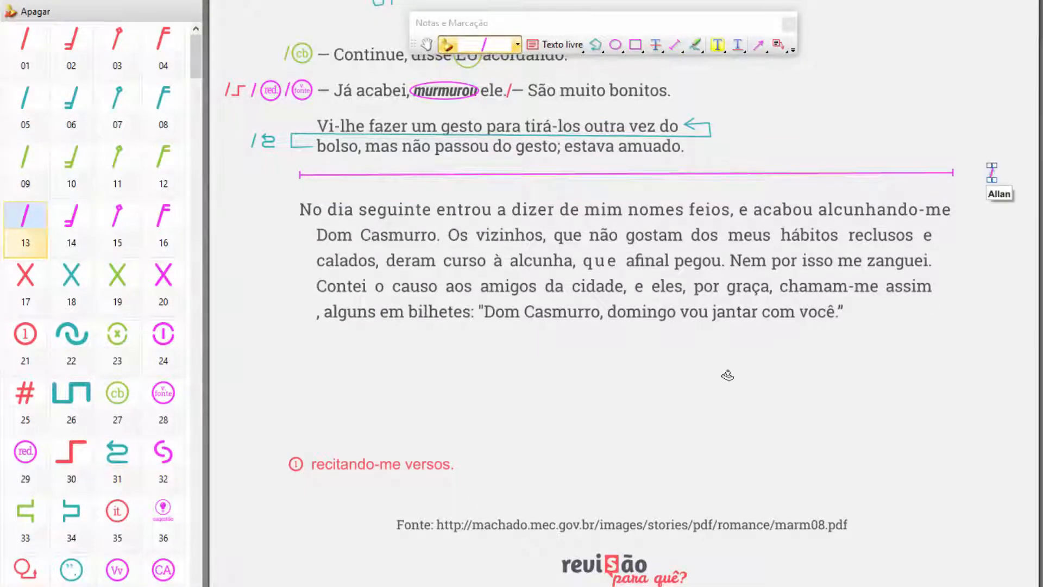
pyautogui.click(163, 456)
pyautogui.moveTo(990, 172); pyautogui.dragTo(981, 172)
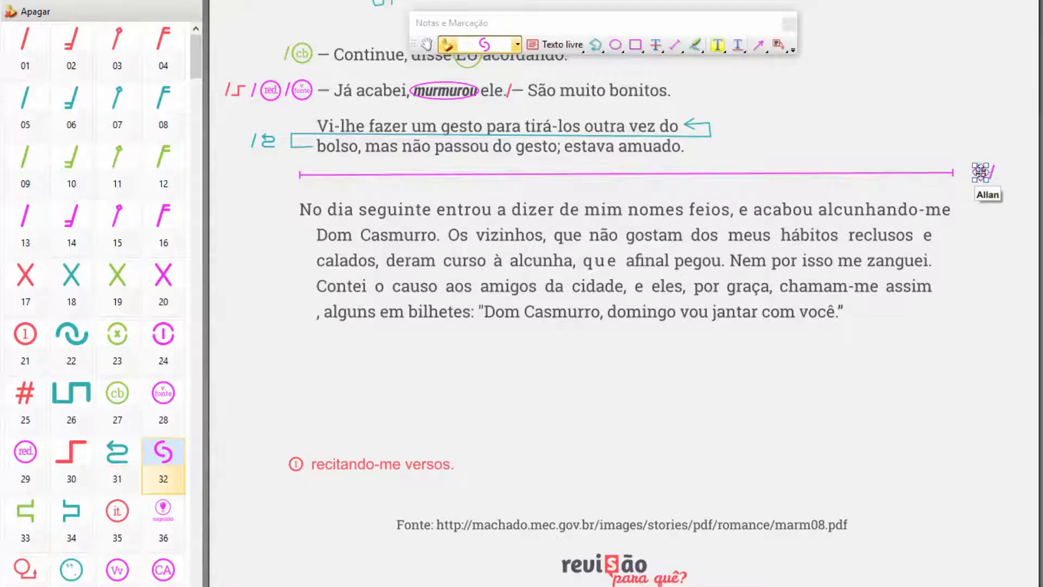
pyautogui.click(443, 48)
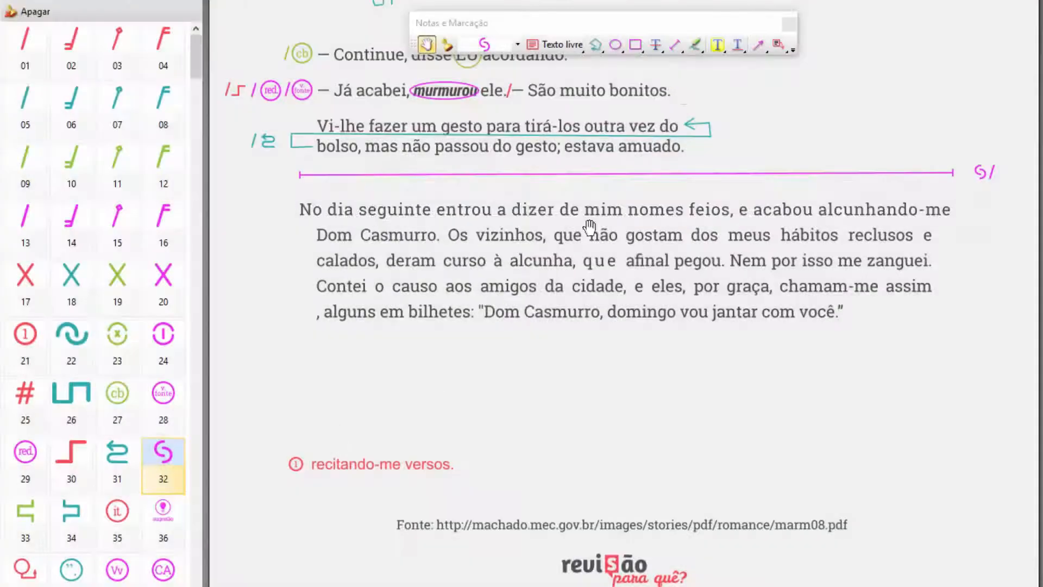
# Pencil a green indent mark around the "N" of "No dia" and place green stamps 09 and 33 in the left margin
pyautogui.click(701, 48)
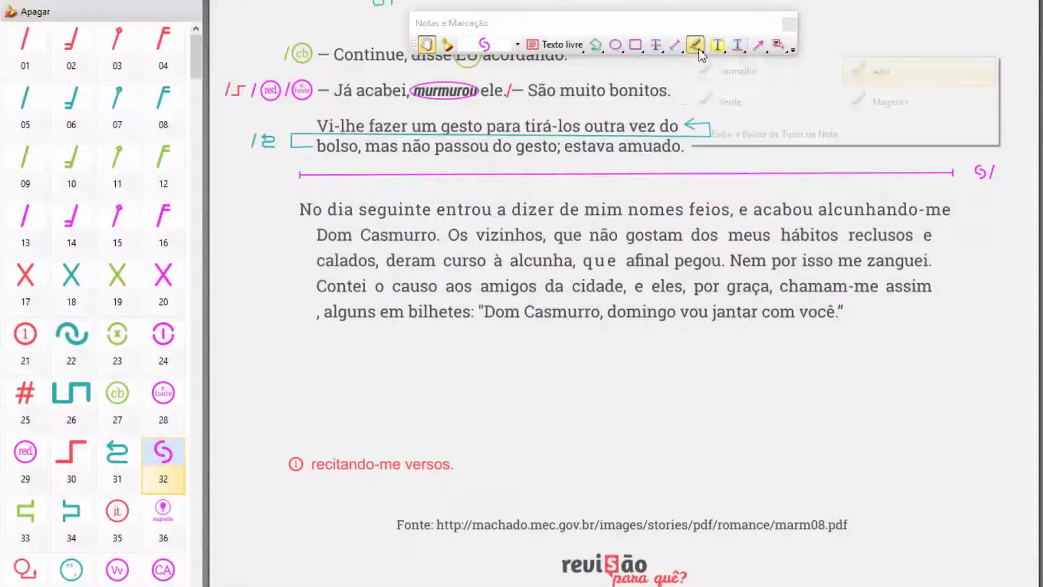
pyautogui.click(701, 100)
pyautogui.moveTo(315, 204)
pyautogui.mouseDown()
pyautogui.moveTo(298, 215)
pyautogui.moveTo(314, 232)
pyautogui.mouseUp()
pyautogui.click(26, 168)
pyautogui.click(276, 198)
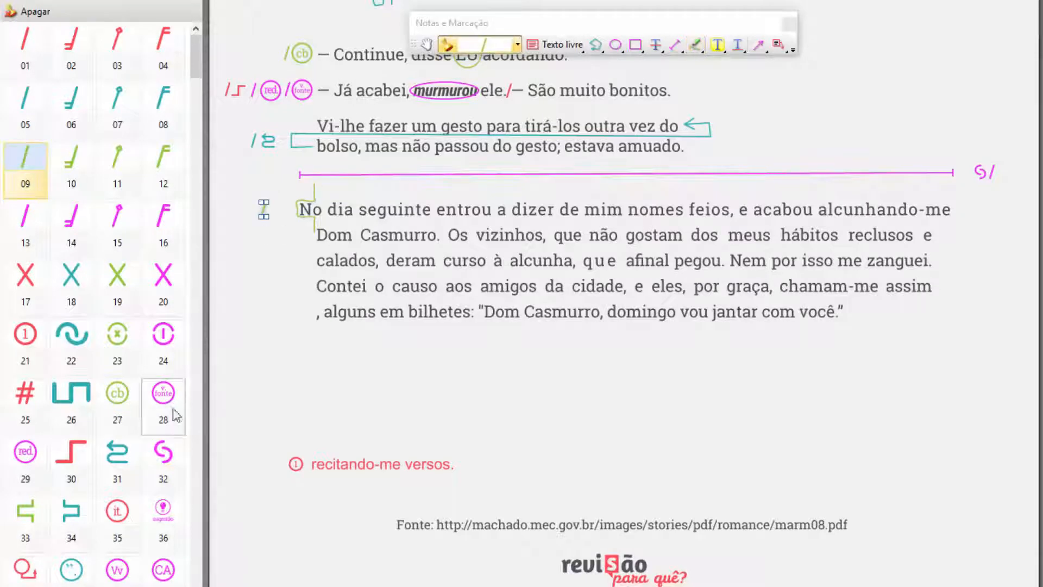
pyautogui.click(26, 516)
pyautogui.click(276, 209)
# Pencil a blue alignment mark around the final "me" of "alcunhando-me" and place teal stamps 34 and 05 in the right margin
pyautogui.click(695, 49)
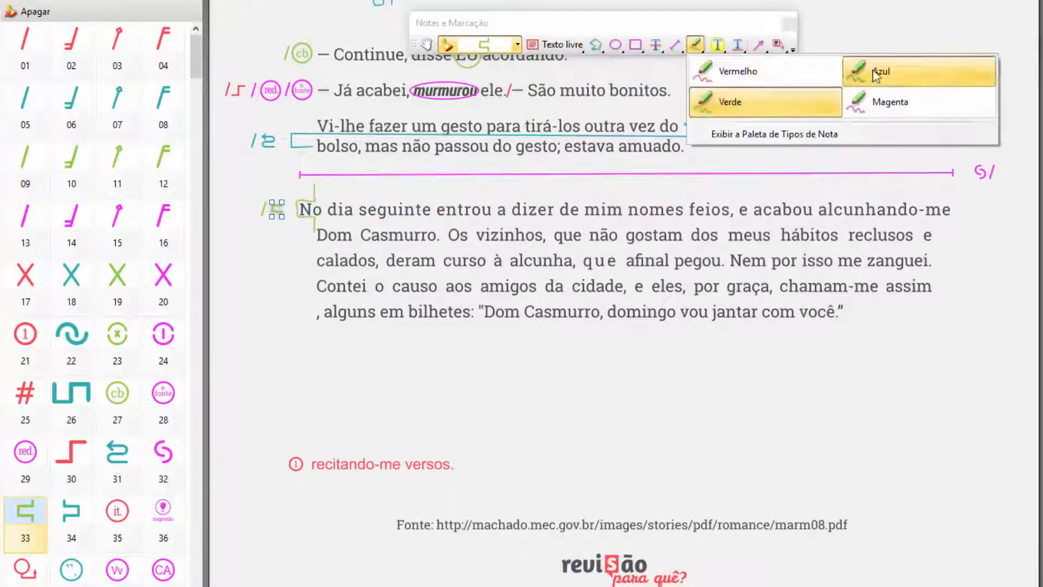
pyautogui.click(700, 101)
pyautogui.moveTo(924, 184); pyautogui.dragTo(930, 240)
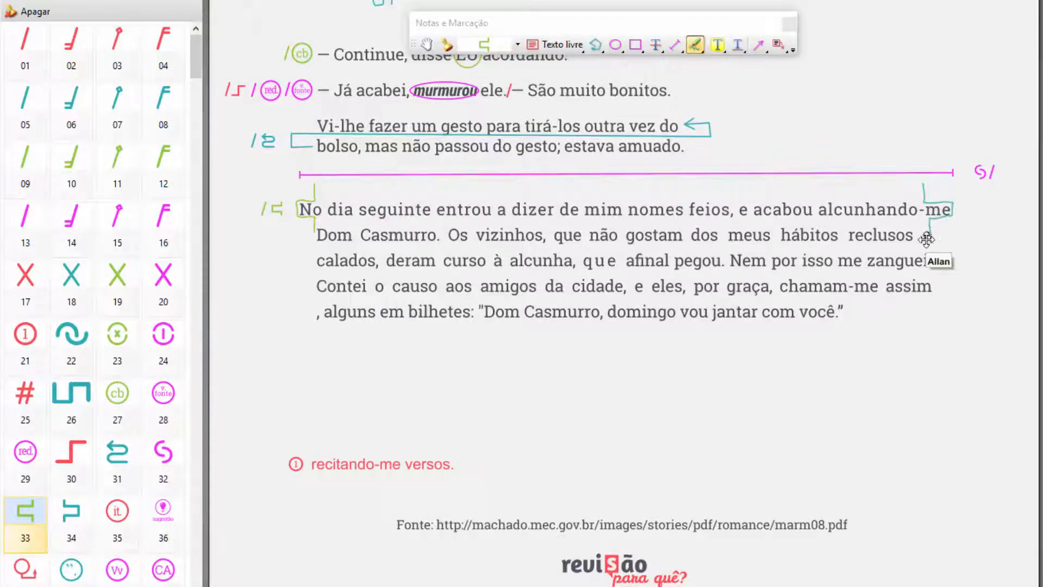
pyautogui.click(26, 101)
pyautogui.click(983, 208)
pyautogui.click(71, 513)
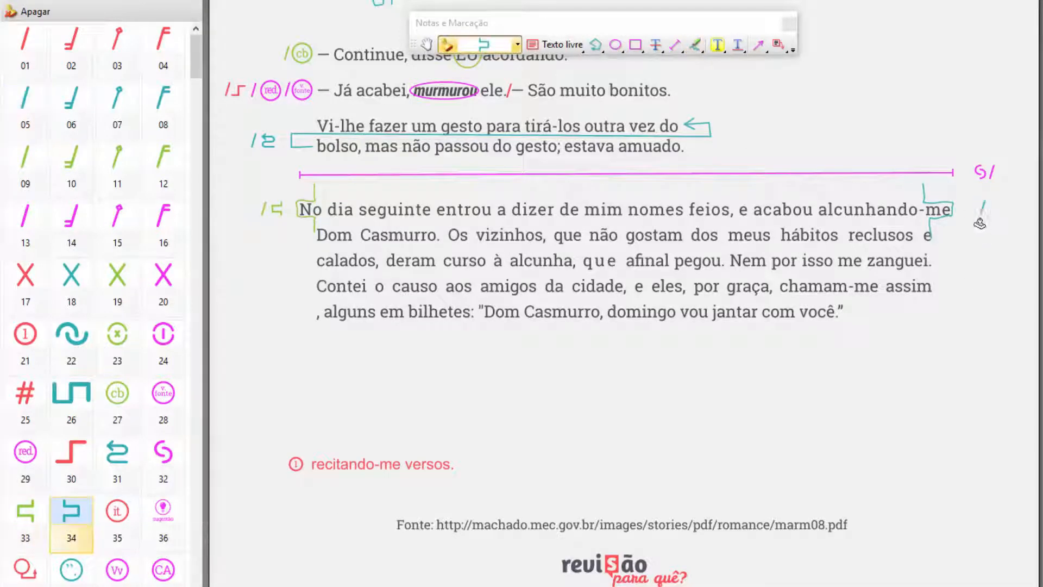
pyautogui.click(971, 208)
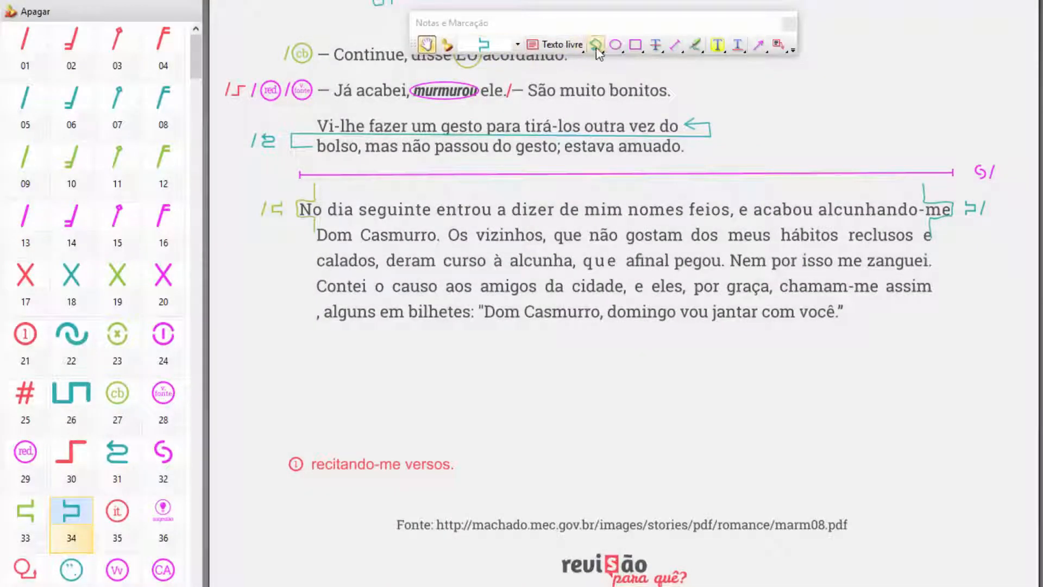
# Circle "Dom Casmurro" with a red oval and place red slash stamp 01 and "it." stamp 35 in the left margin
pyautogui.click(614, 52)
pyautogui.click(682, 70)
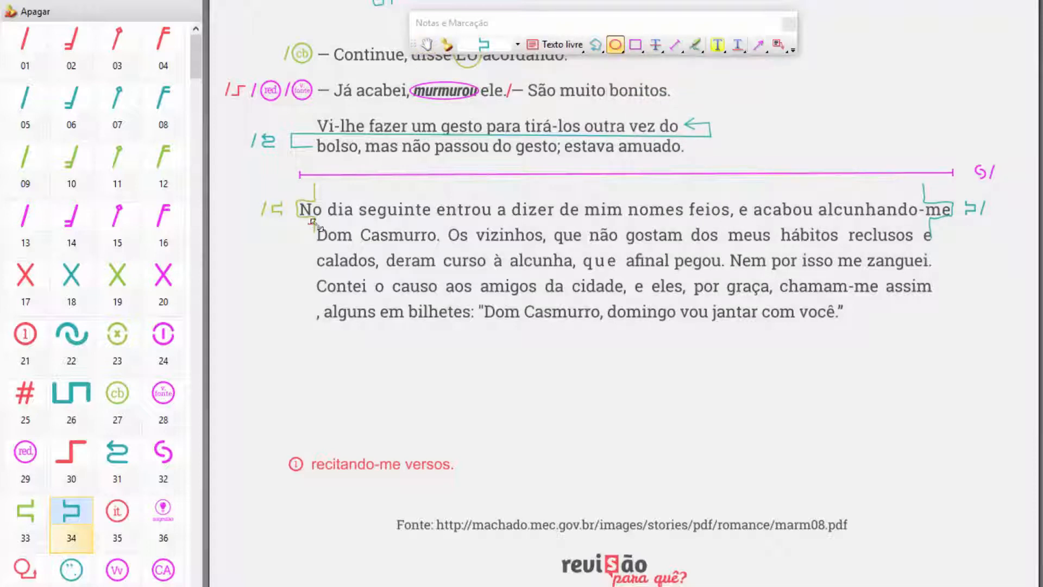
pyautogui.moveTo(308, 223); pyautogui.dragTo(438, 247)
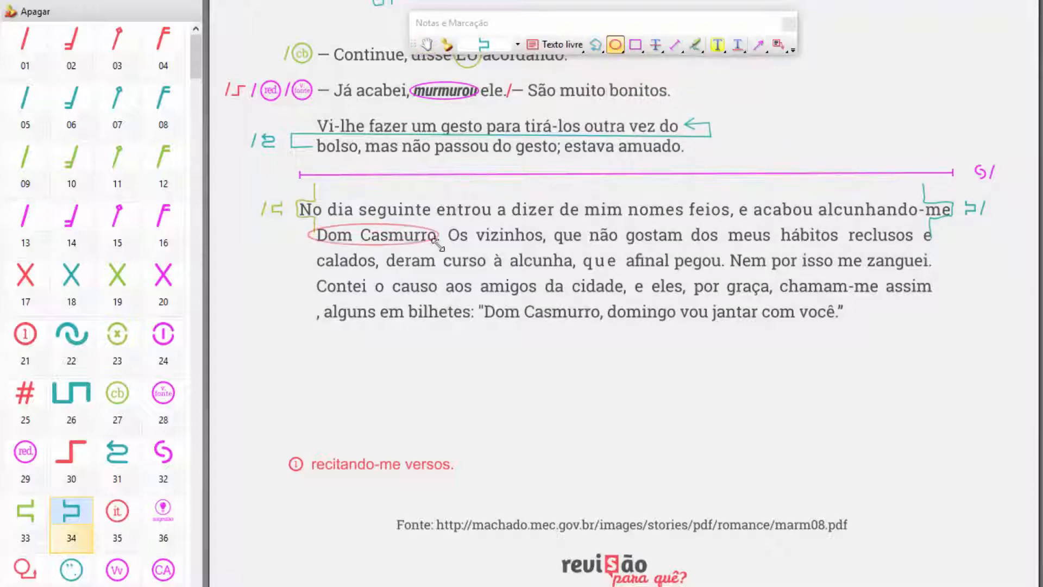
pyautogui.click(27, 44)
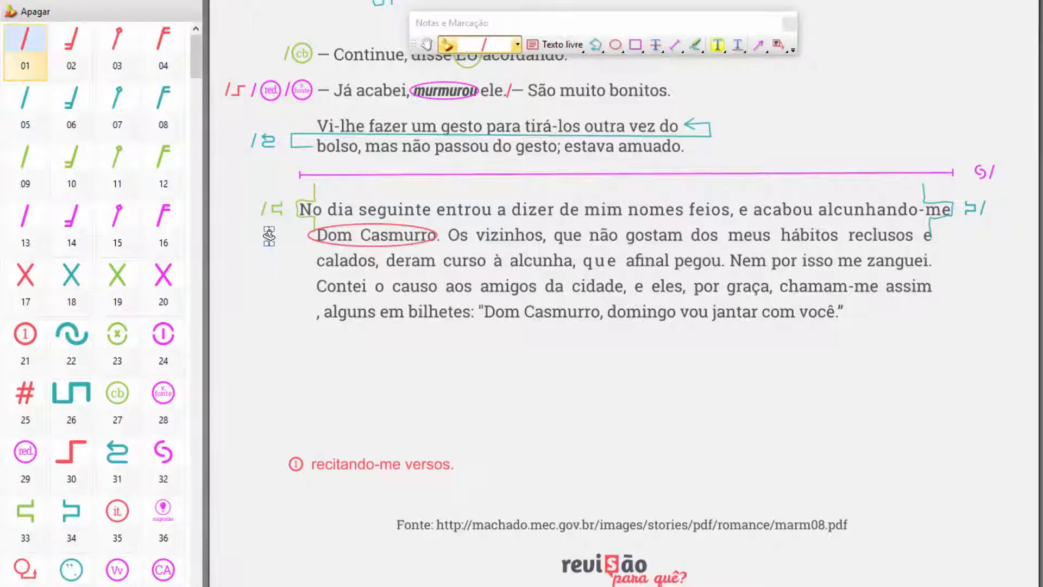
pyautogui.click(117, 513)
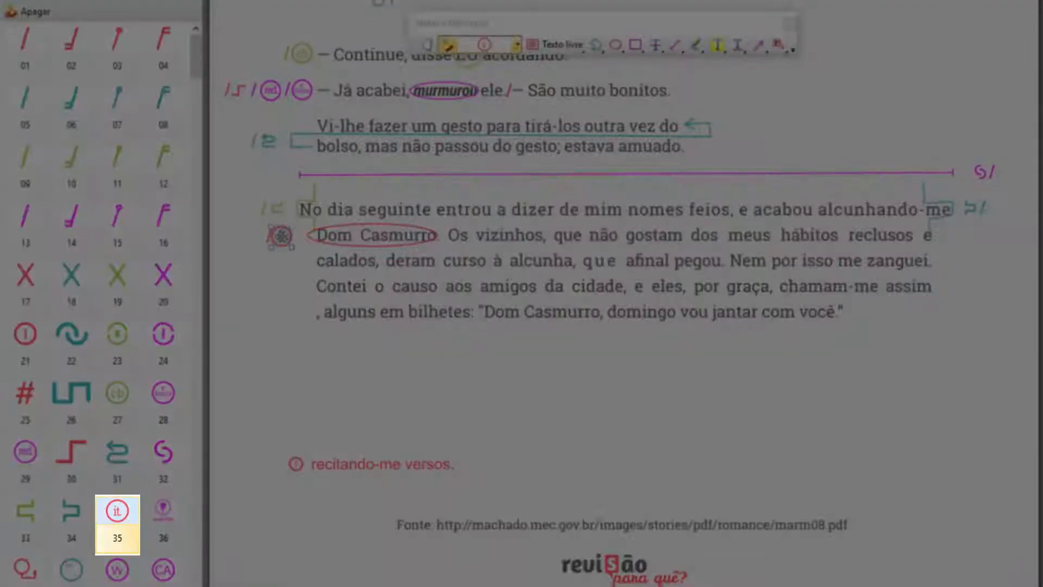
pyautogui.click(280, 235)
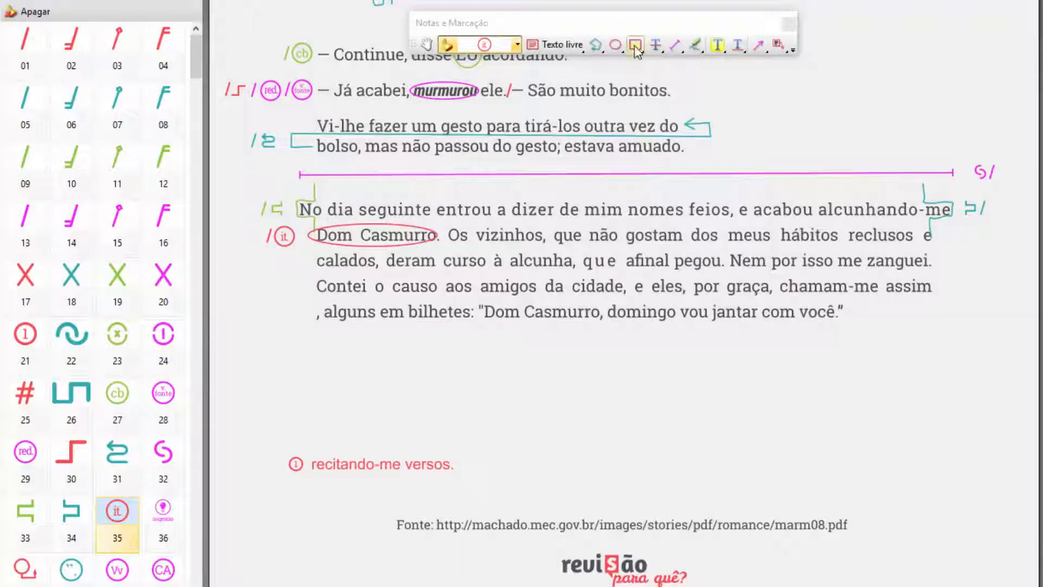
# Box "o causo" with a magenta rectangle and place a reduced magenta suggestion stamp 36 in the left margin beside it
pyautogui.click(636, 45)
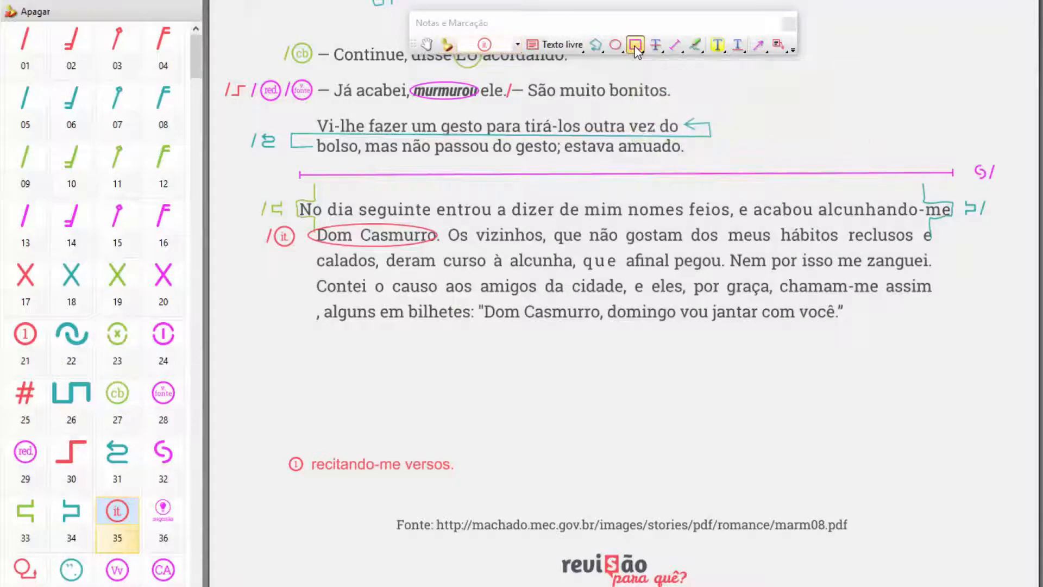
pyautogui.moveTo(371, 275); pyautogui.dragTo(440, 297)
pyautogui.click(173, 517)
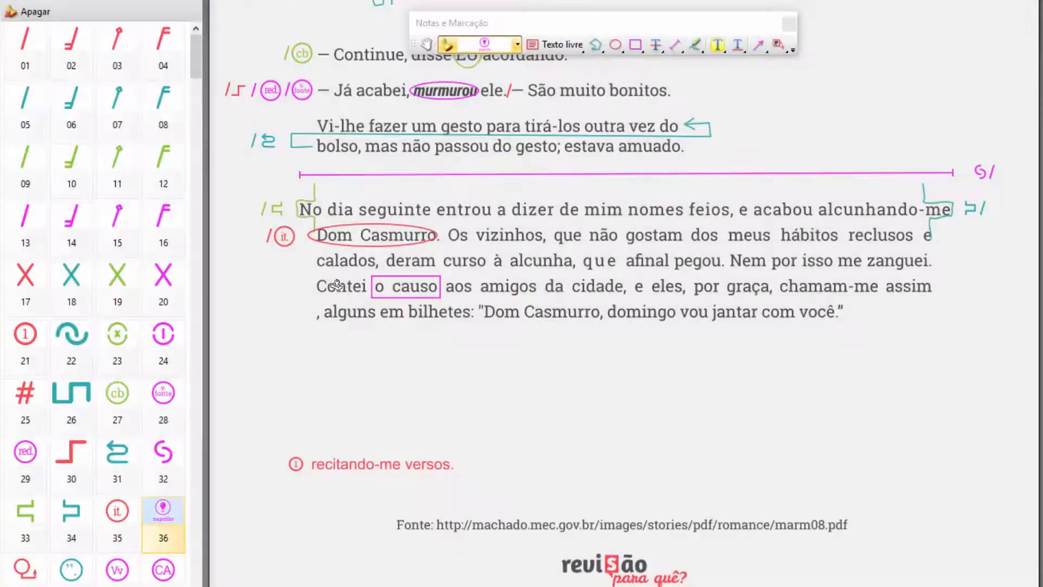
pyautogui.click(283, 276)
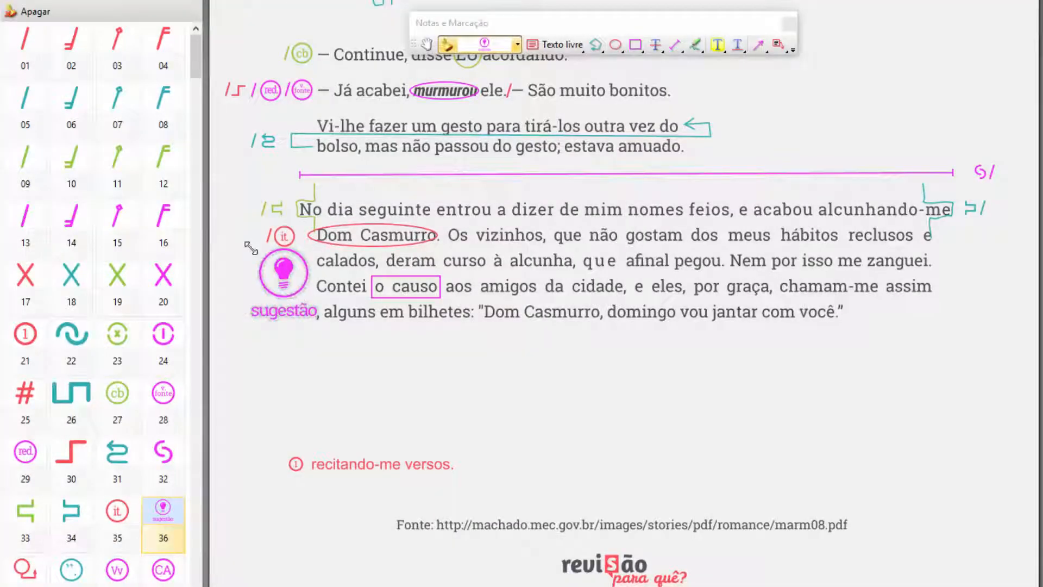
pyautogui.moveTo(276, 257); pyautogui.dragTo(282, 279)
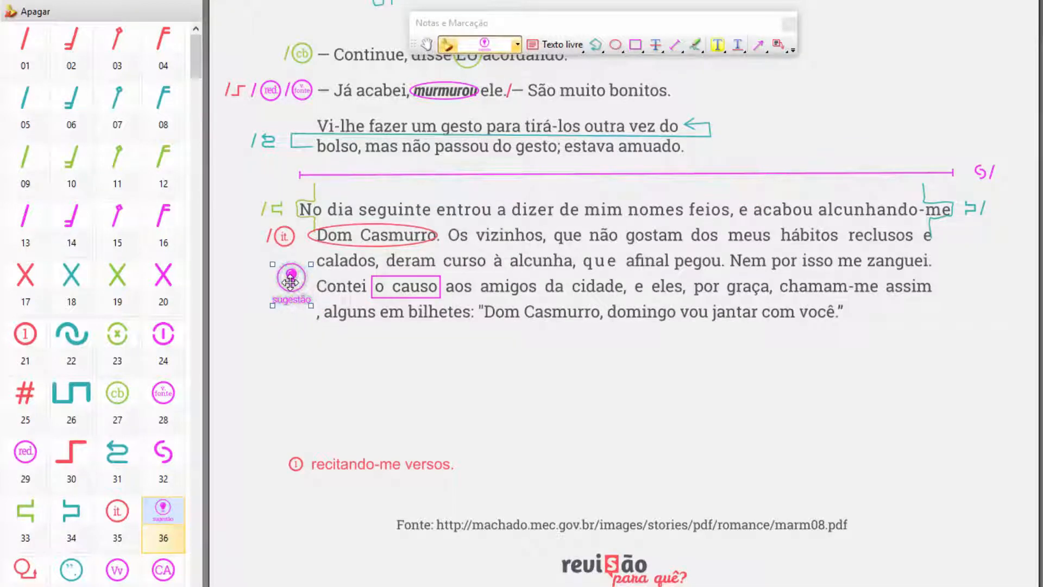
# Attach the pop-up note Sugestão: "a anedota" to the suggestion stamp, then reopen the note to check it and close it
pyautogui.doubleClick(290, 281)
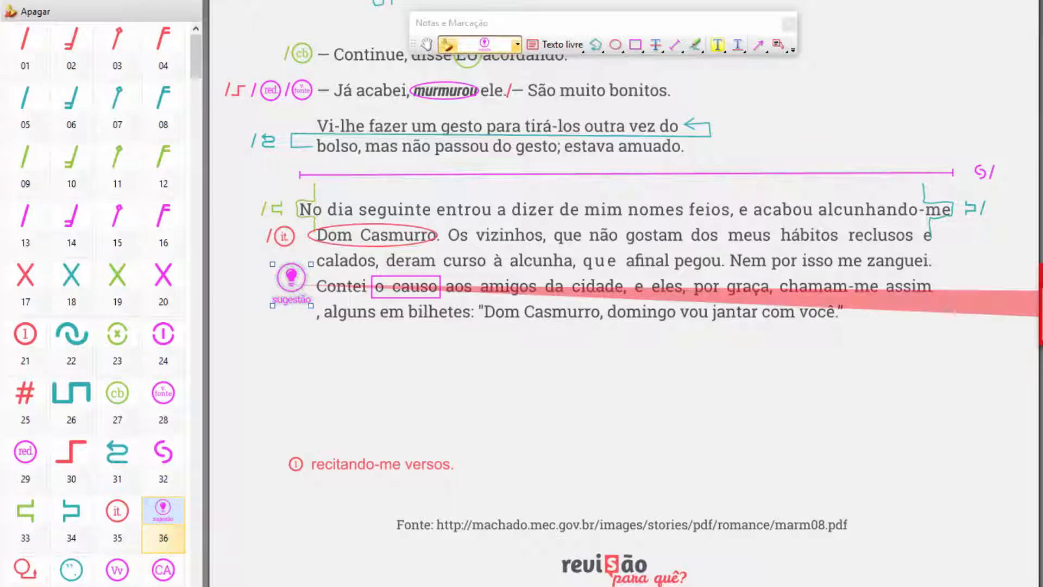
pyautogui.moveTo(1018, 343); pyautogui.dragTo(441, 341)
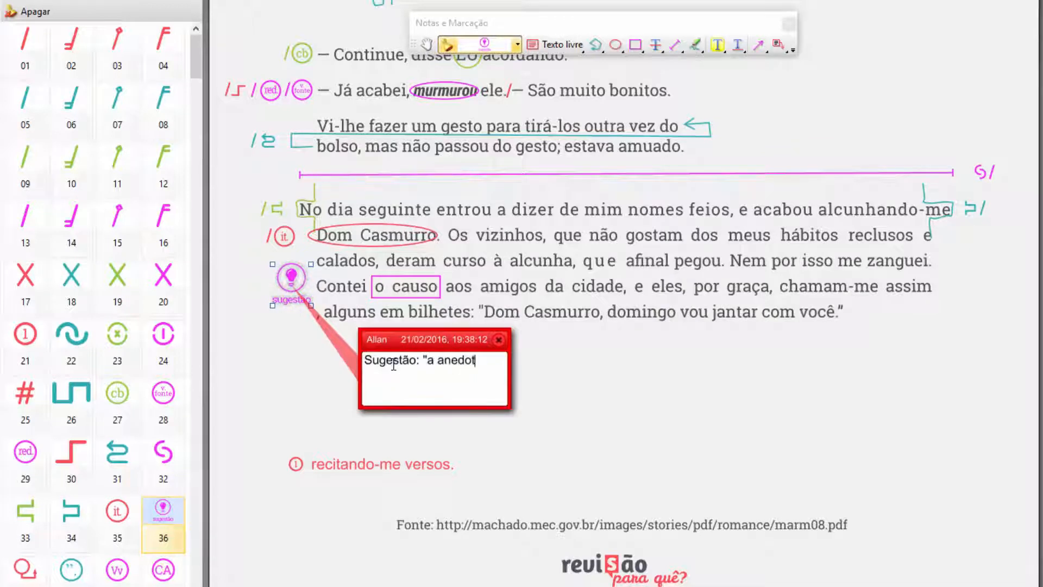
pyautogui.write('a"')
pyautogui.click(499, 340)
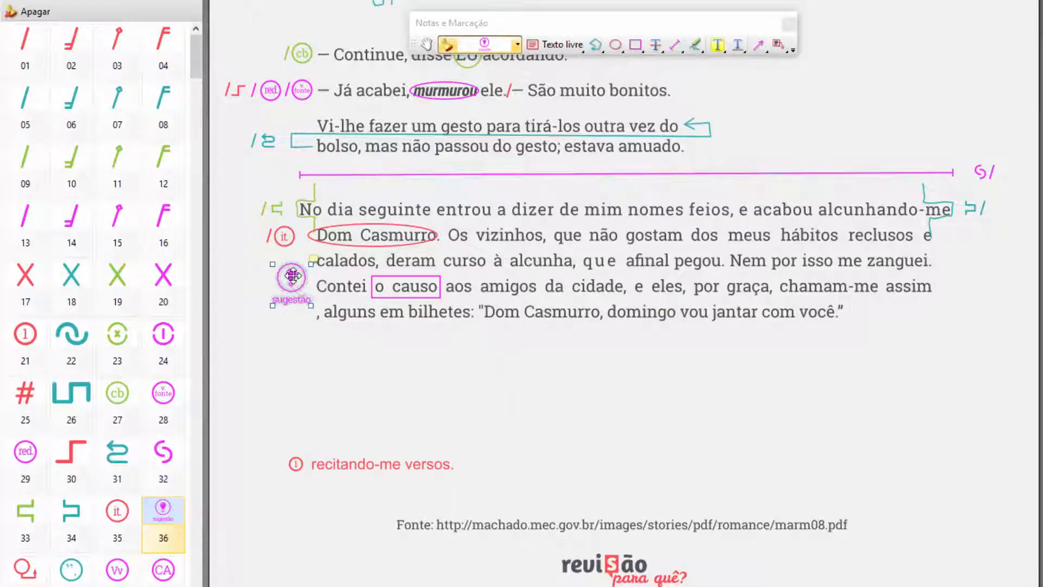
pyautogui.doubleClick(292, 276)
pyautogui.click(499, 341)
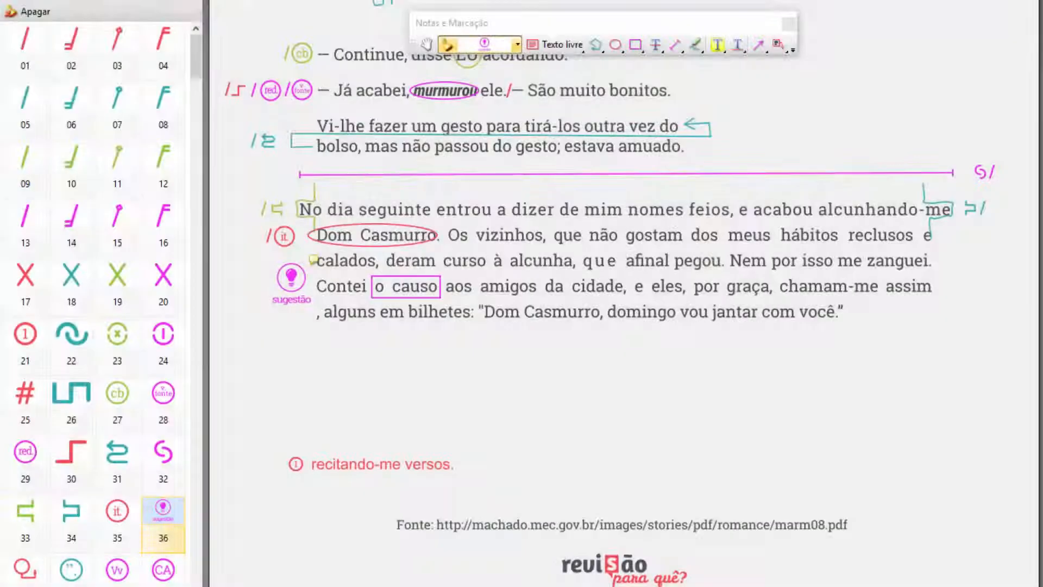
# Draw a red polyline with an arrowhead from the stray comma before "alguns", under the last line, up to the end of "assim"
pyautogui.click(596, 46)
pyautogui.click(668, 135)
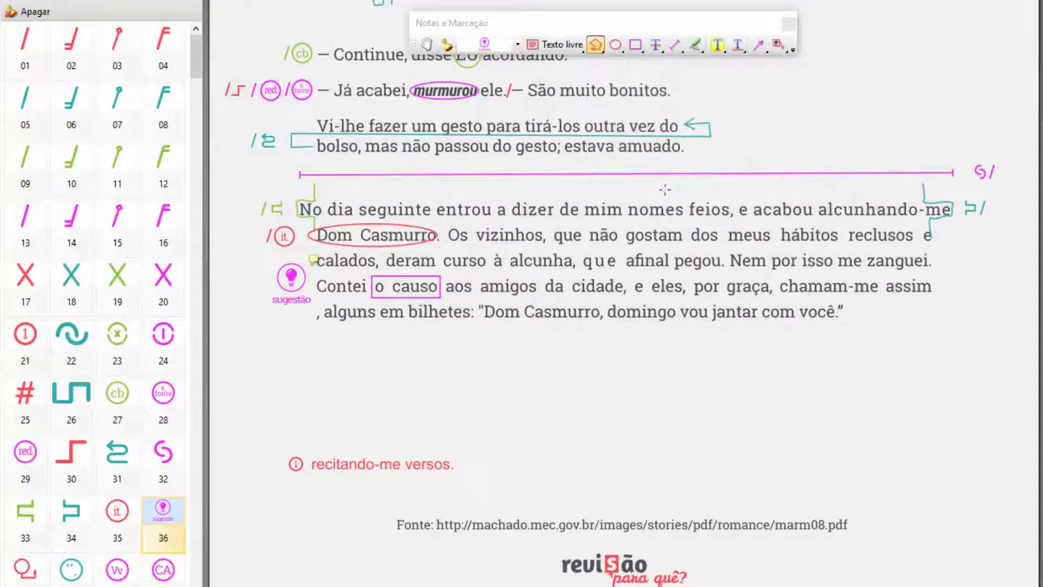
pyautogui.click(294, 328)
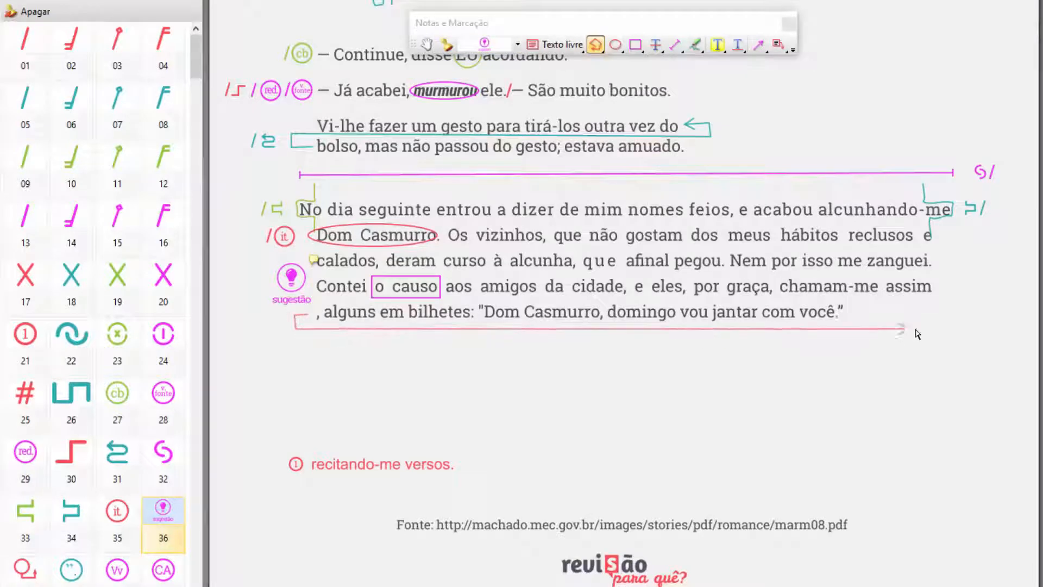
pyautogui.click(953, 327)
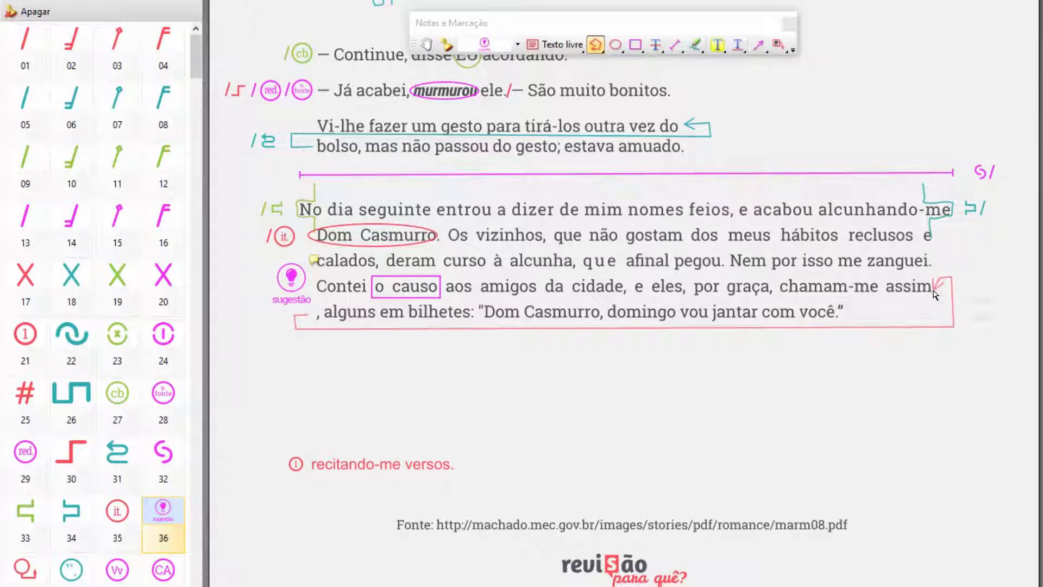
pyautogui.rightClick(933, 288)
pyautogui.click(983, 322)
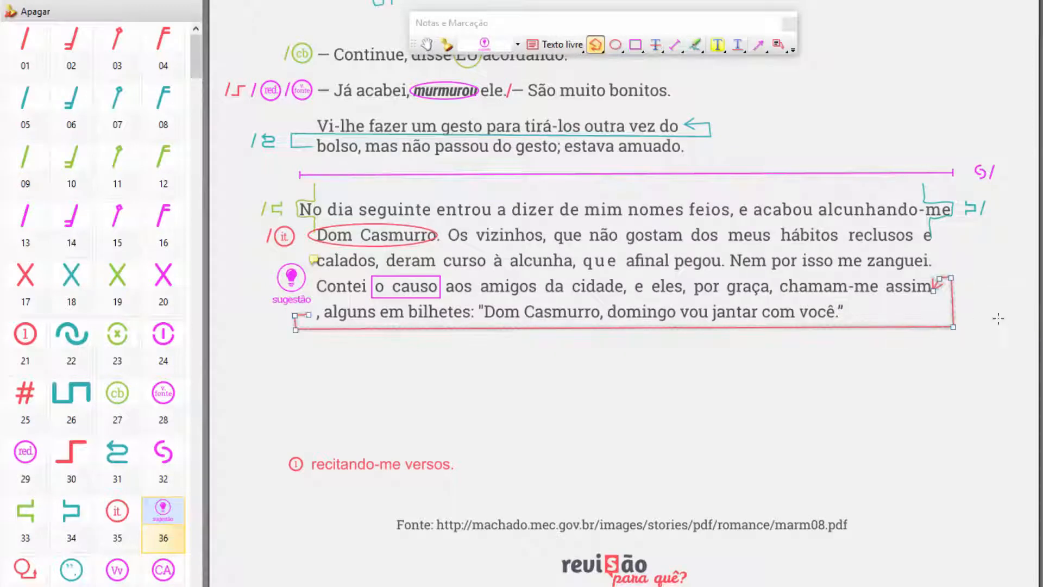
# Circle the stray comma before "alguns" with a red oval and place red stamps 01 and 37 in the left margin
pyautogui.click(615, 45)
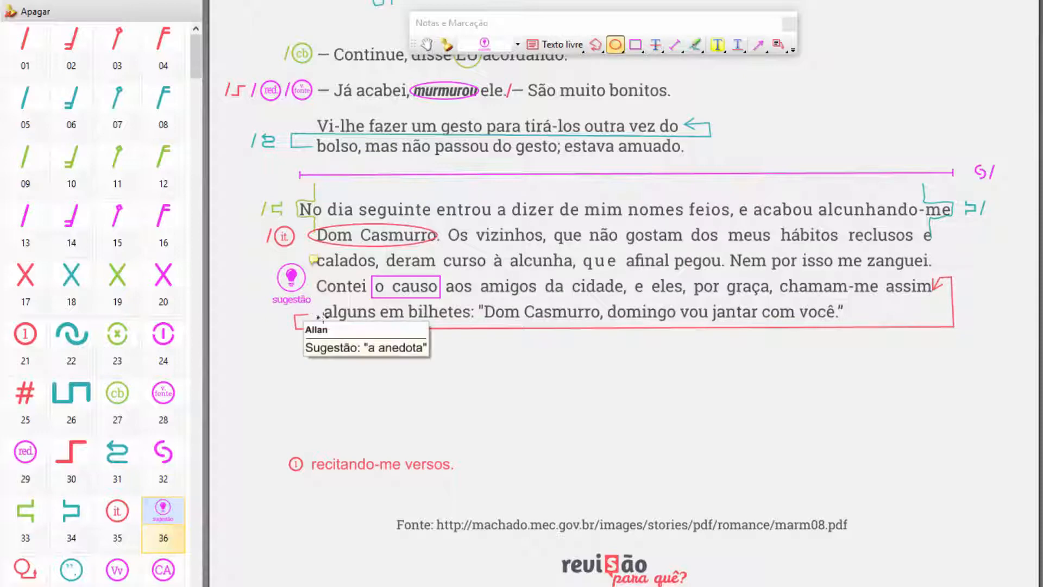
pyautogui.moveTo(306, 298); pyautogui.dragTo(323, 320)
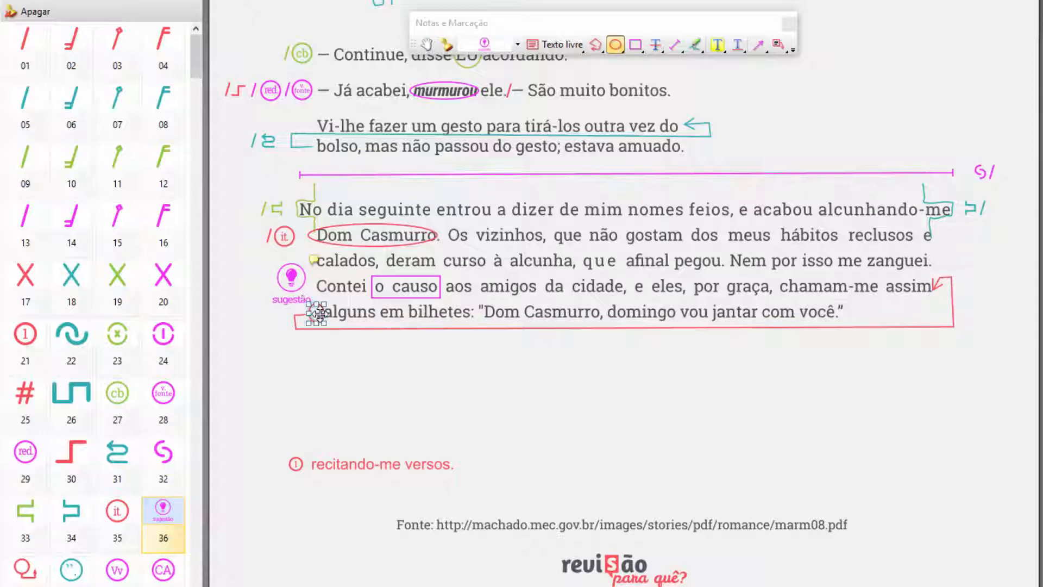
pyautogui.click(32, 38)
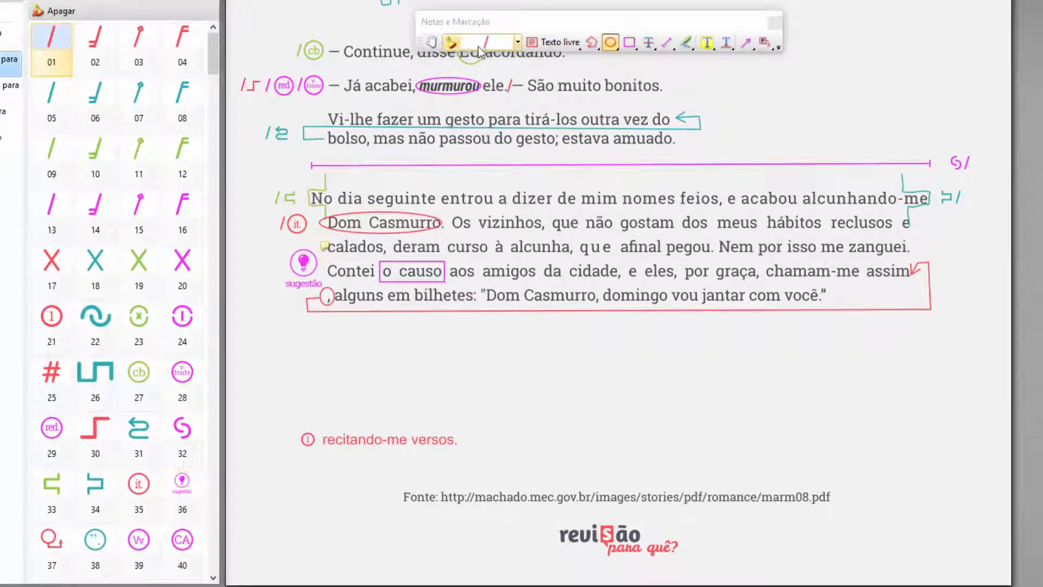
pyautogui.click(272, 303)
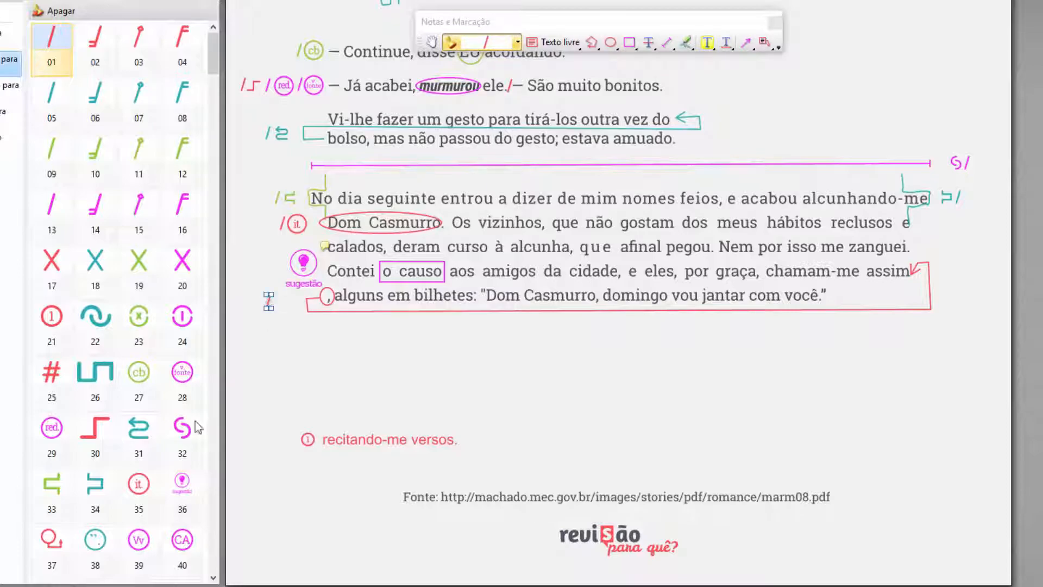
pyautogui.click(52, 541)
pyautogui.click(281, 301)
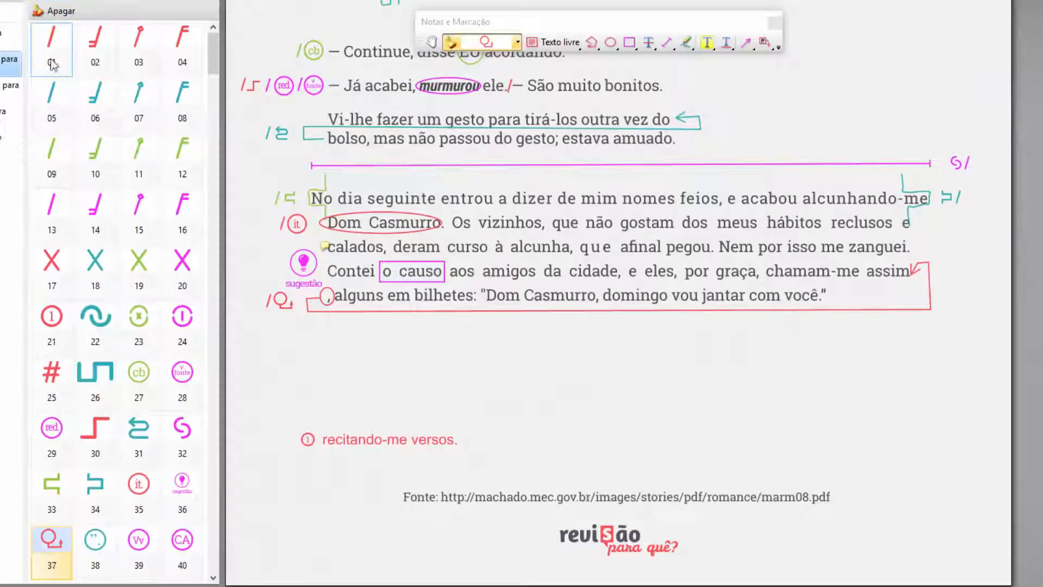
# Mark the closing quotation mark after "você" with teal slash stamp 05 and place teal stamps 05 and 38 in the right margin
pyautogui.click(53, 95)
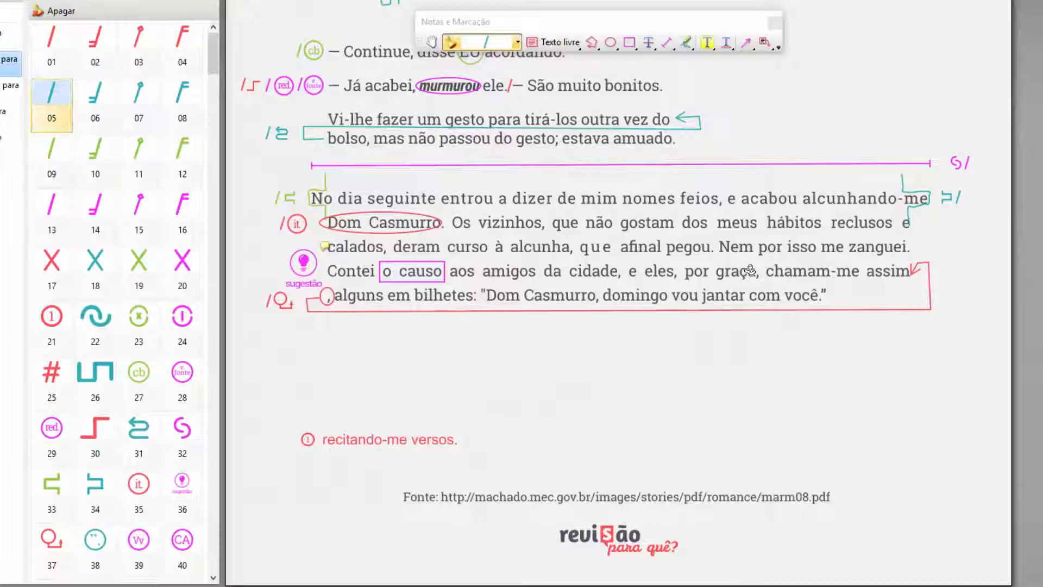
pyautogui.click(822, 296)
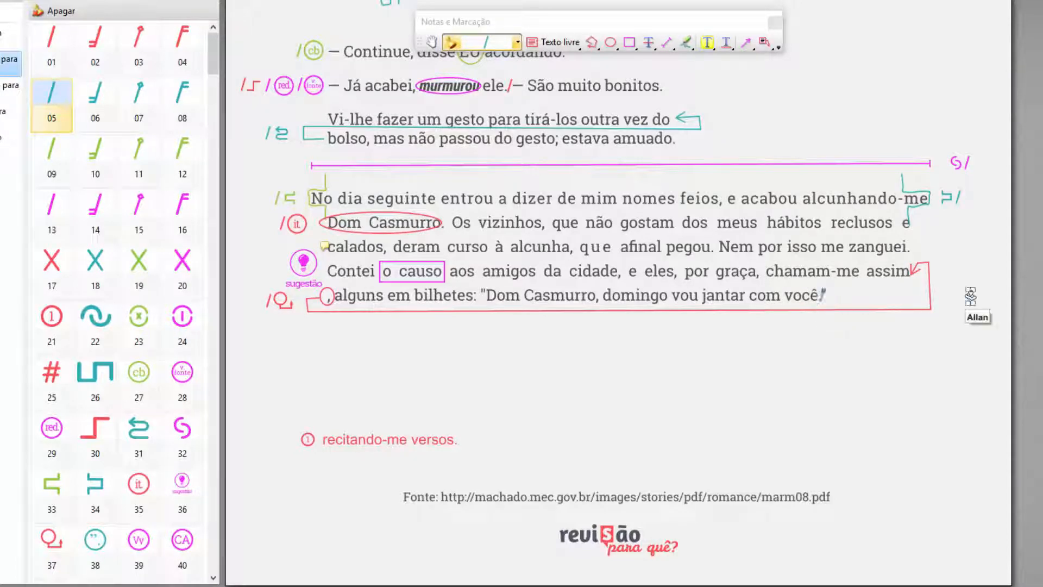
pyautogui.click(98, 562)
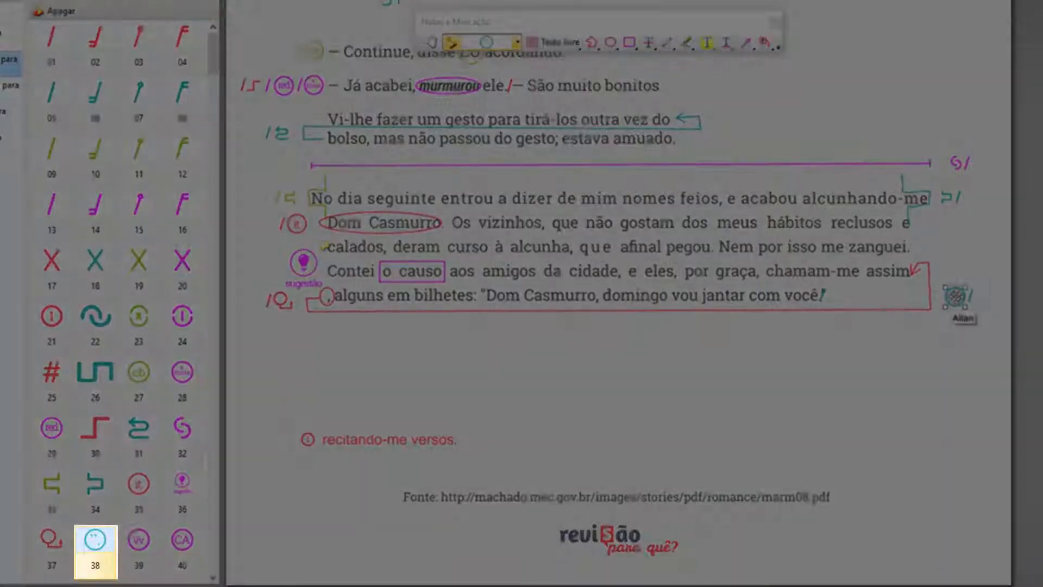
pyautogui.click(955, 296)
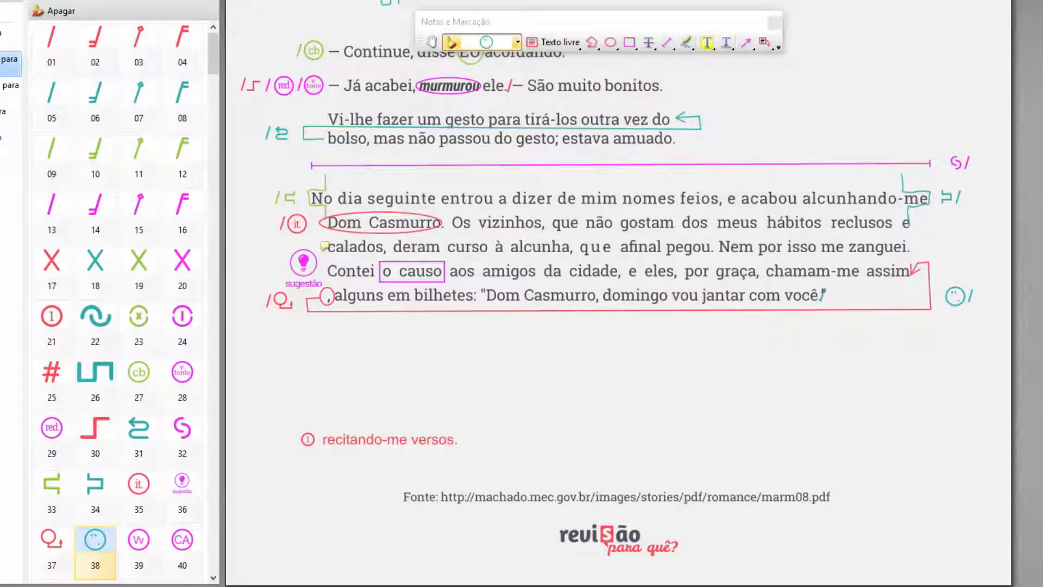
# Circle "Casmurro" in the main title and "título" in the subtitle with magenta ovals
pyautogui.click(431, 41)
pyautogui.scroll(7, 255, 48)
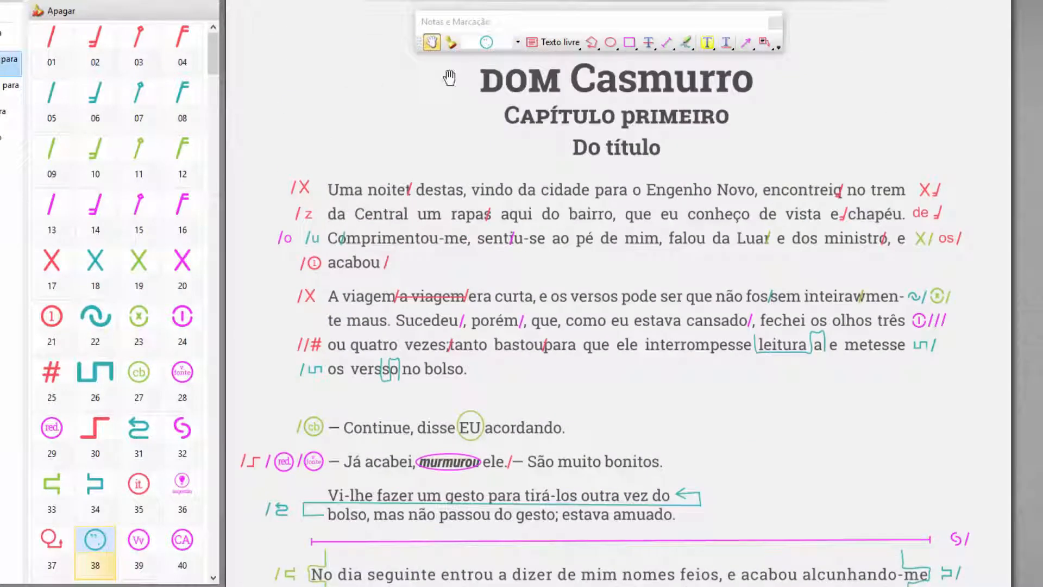
pyautogui.click(611, 43)
pyautogui.click(789, 96)
pyautogui.moveTo(566, 58); pyautogui.dragTo(755, 101)
pyautogui.moveTo(603, 135); pyautogui.dragTo(661, 159)
# Place magenta slash stamp 13 and "Vv" stamp 39 beside both the "DOM Casmurro" and "Do título" headings
pyautogui.click(56, 204)
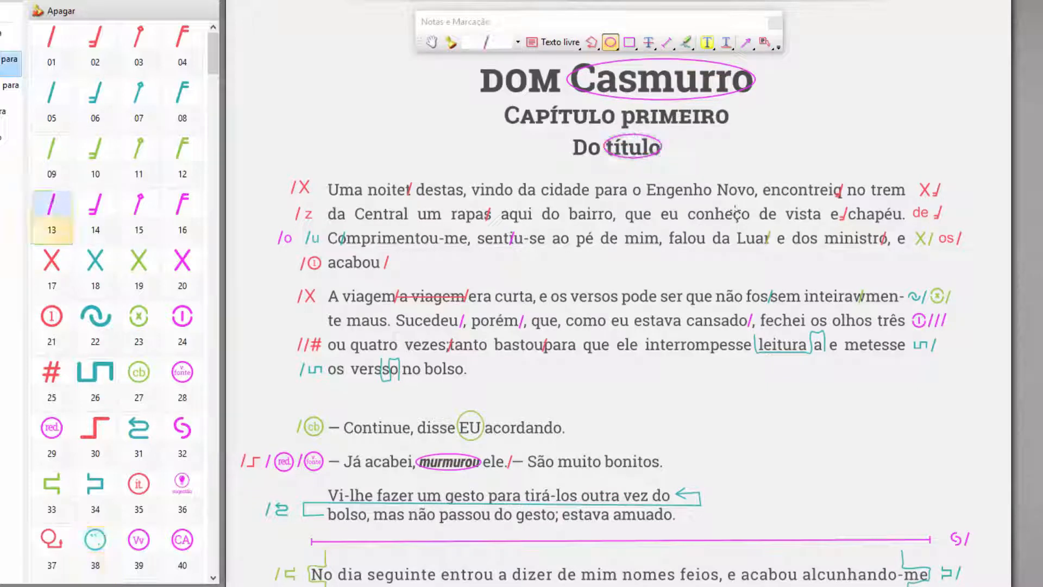
pyautogui.click(820, 78)
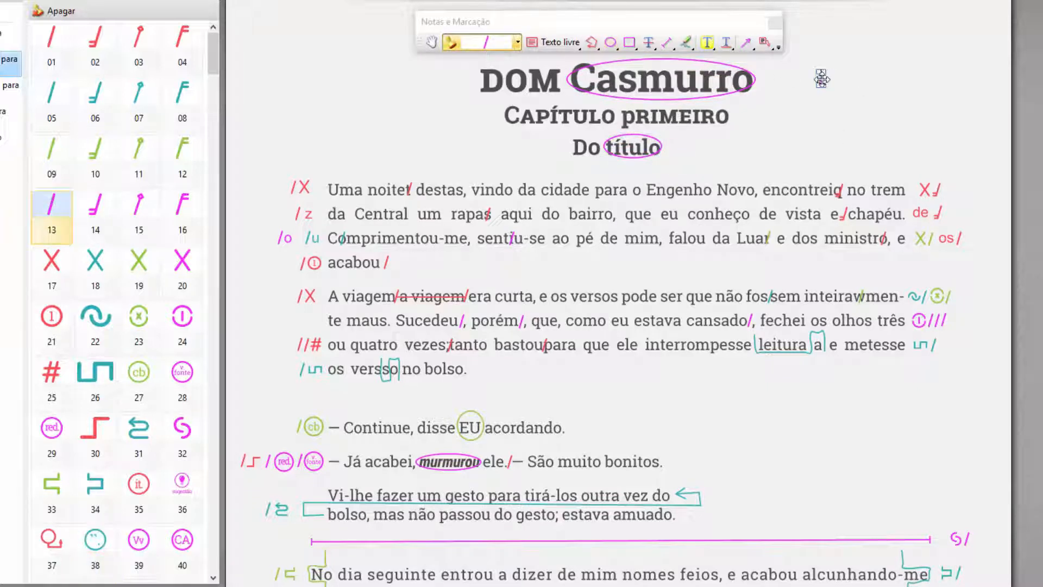
pyautogui.click(821, 144)
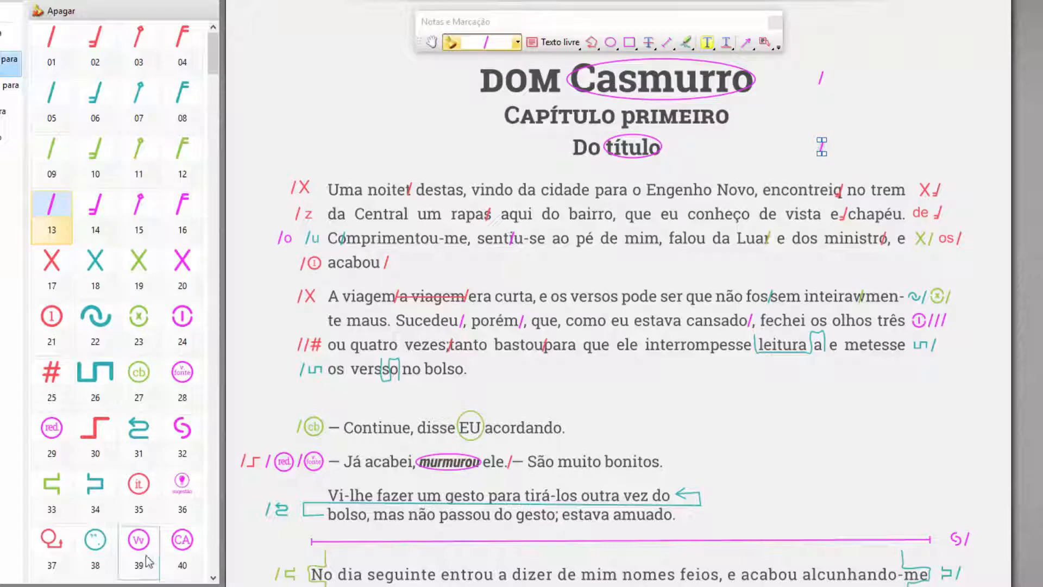
pyautogui.click(138, 541)
pyautogui.click(806, 77)
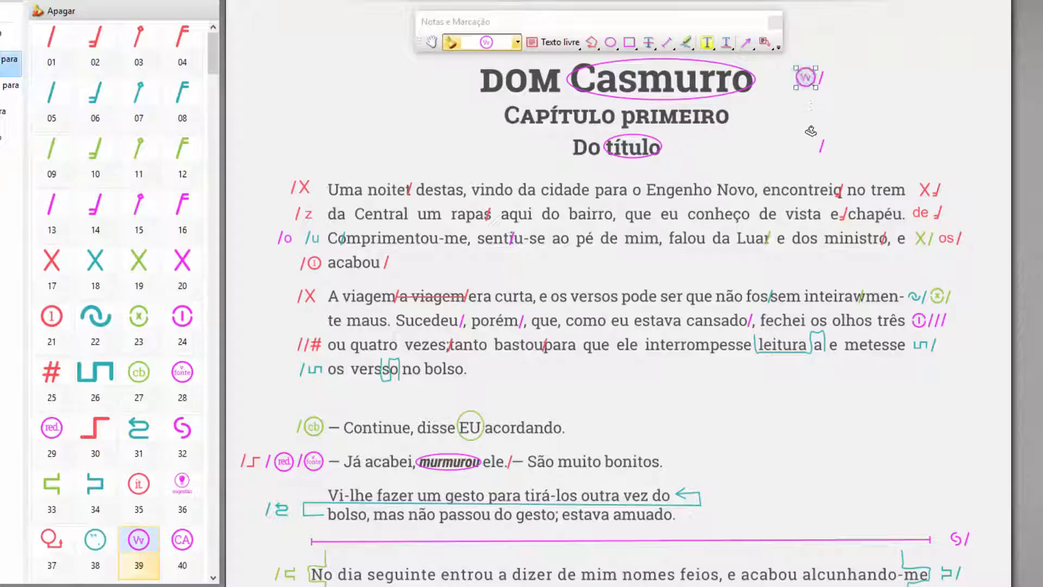
pyautogui.click(807, 147)
# Circle the lowercase "p" of "pRIMEIRO" with a magenta oval and place magenta slash stamp 13 and "CA" stamp 40 beside the heading
pyautogui.click(610, 44)
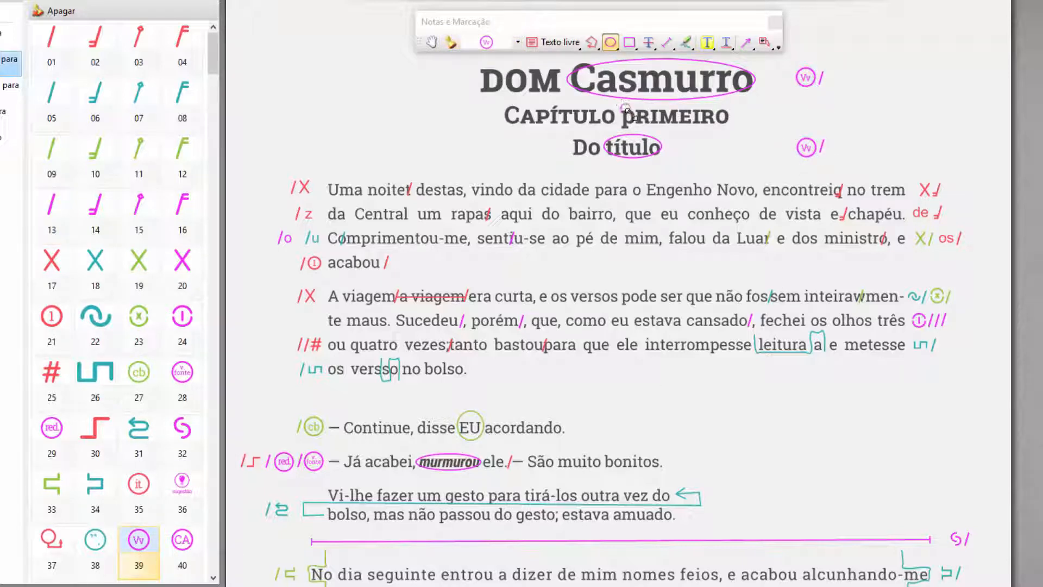
pyautogui.moveTo(622, 102); pyautogui.dragTo(636, 133)
pyautogui.click(51, 212)
pyautogui.click(487, 44)
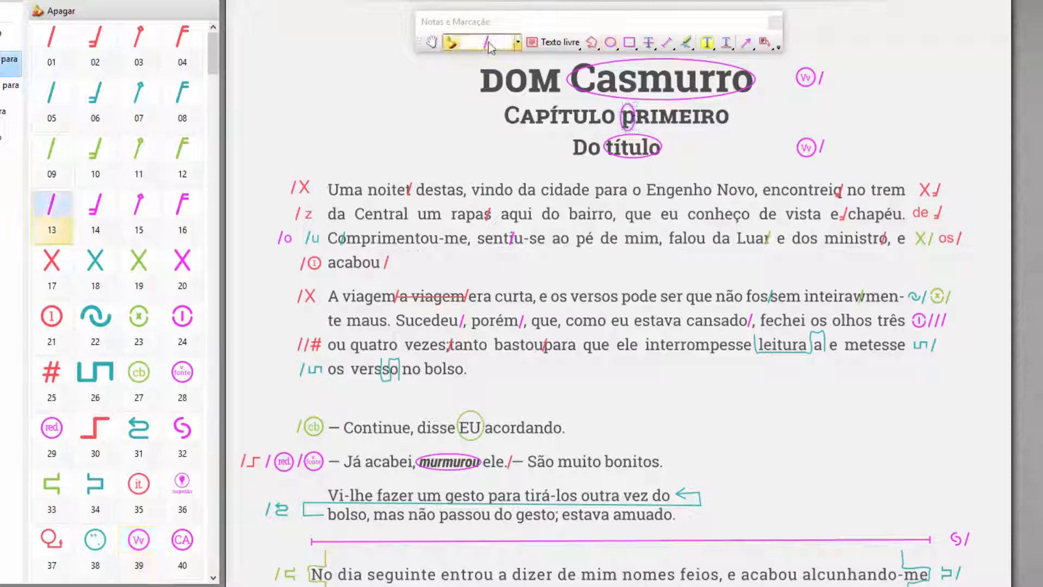
pyautogui.click(823, 113)
pyautogui.click(182, 541)
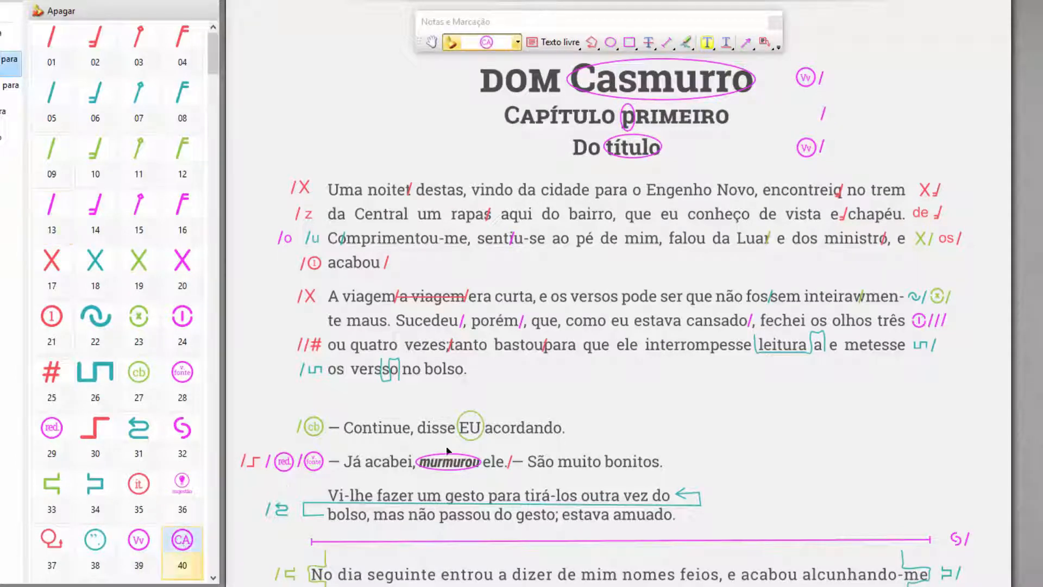
pyautogui.click(803, 116)
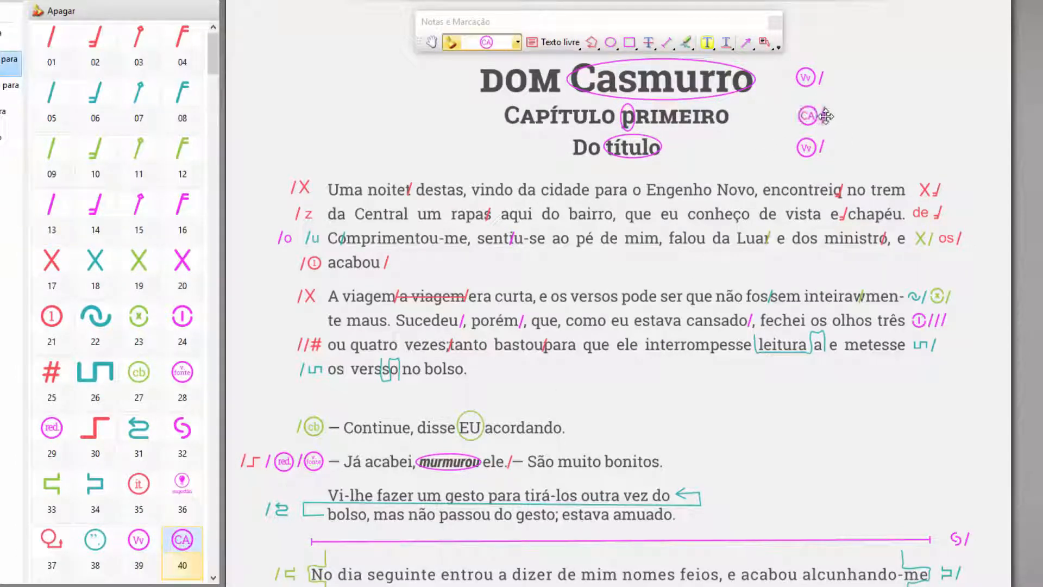
# Return to the Hand tool and save the marked-up exercise document
pyautogui.click(431, 42)
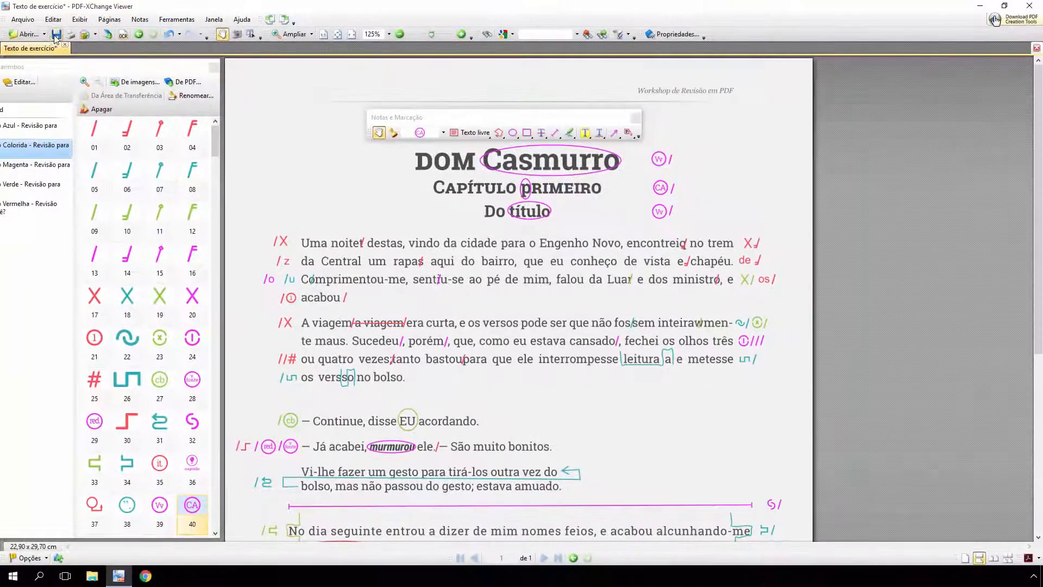
pyautogui.click(56, 34)
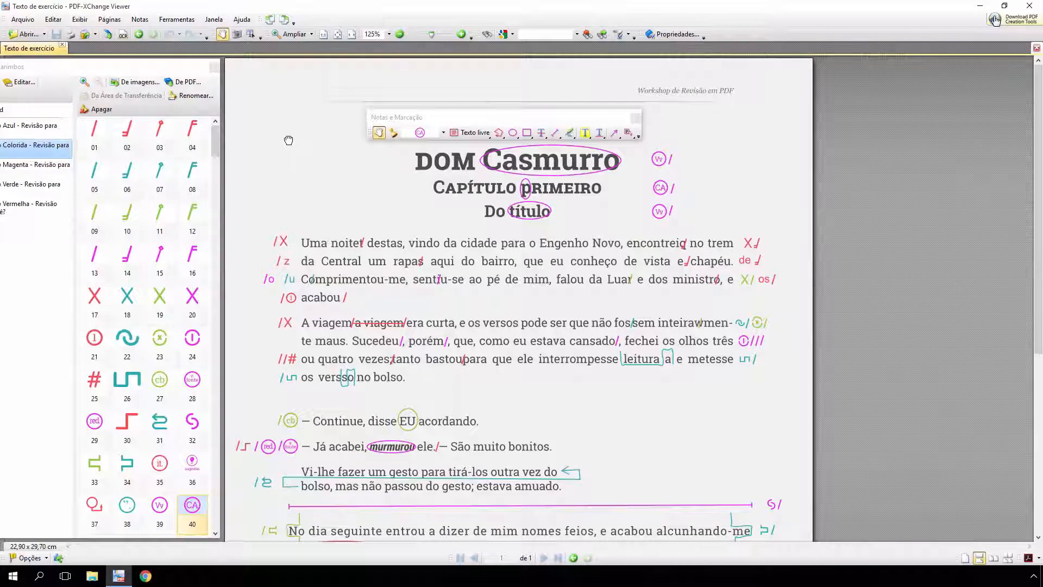